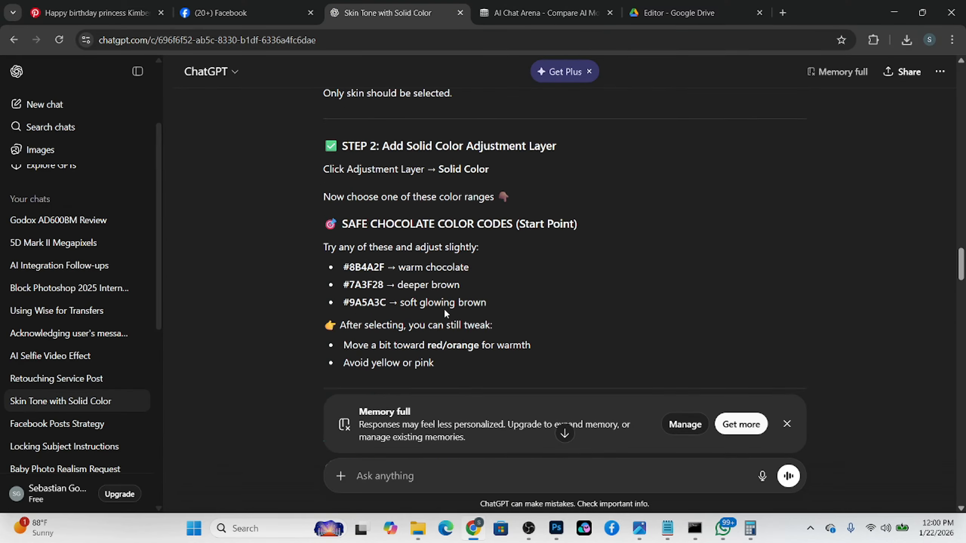
Step: Look through the ChatGPT skin-tone instructions for the Solid Color adjustment and its chocolate color codes
{"action": "scroll", "coordinate": [443, 308], "scroll_direction": "up", "scroll_amount": 10}
{"action": "scroll", "coordinate": [437, 273], "scroll_direction": "down", "scroll_amount": 6}
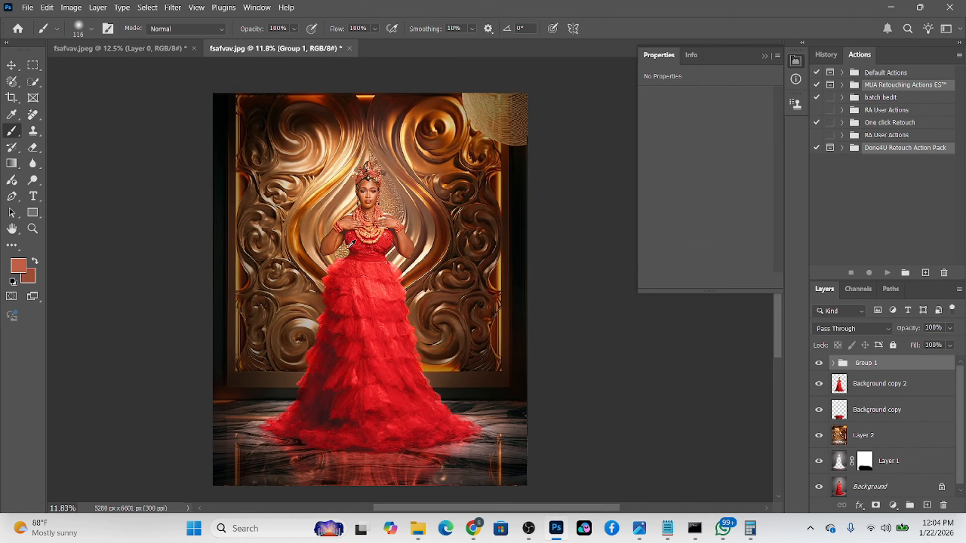
Step: In Photoshop, add a Color Lookup adjustment layer above Group 1 and open the Camera Raw Filter for Layer 2
{"action": "left_click", "coordinate": [892, 505]}
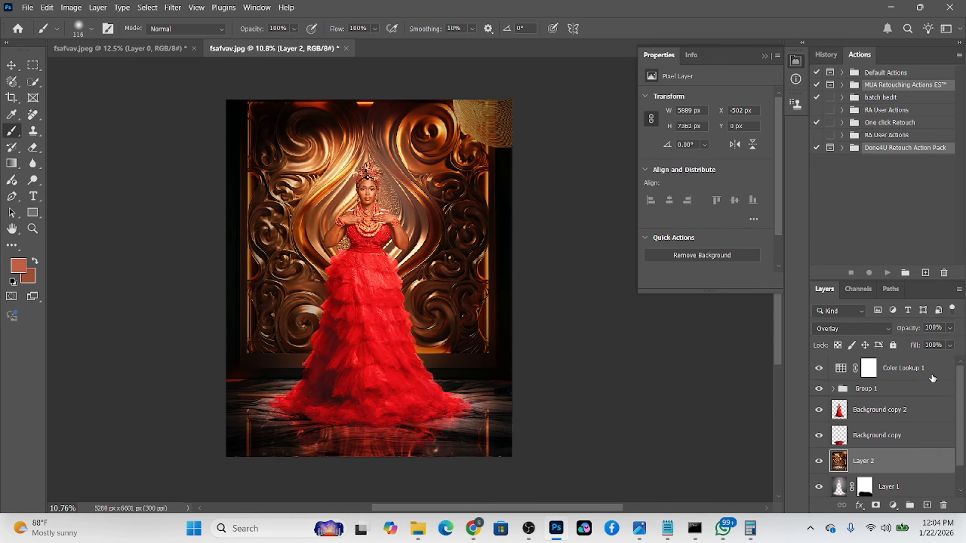
{"action": "key", "text": "shift+ctrl+a"}
Step: Isolate the original Background layer to compare it with the finished composite
{"action": "scroll", "coordinate": [628, 304], "scroll_direction": "down", "scroll_amount": 10}
{"action": "left_click", "coordinate": [566, 330]}
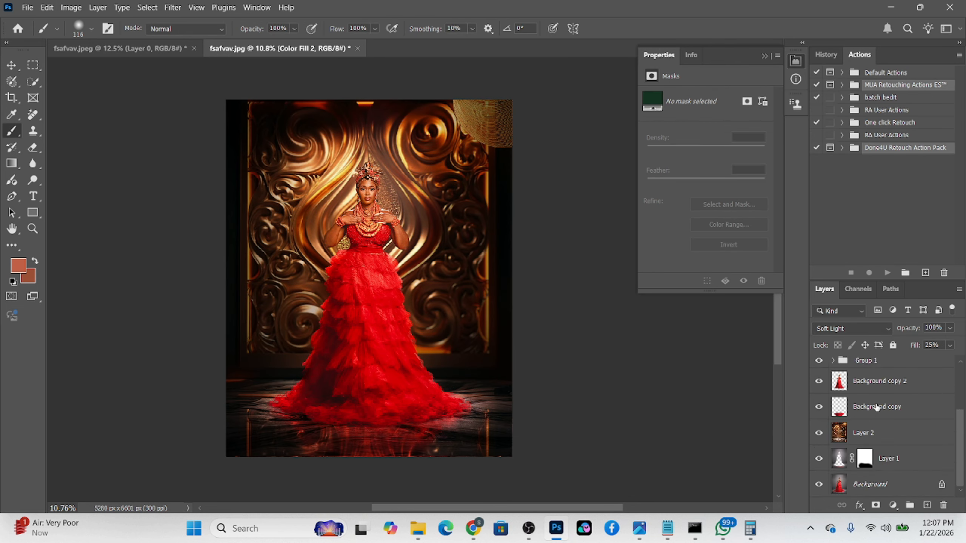
{"action": "left_click", "coordinate": [820, 486], "text": "alt"}
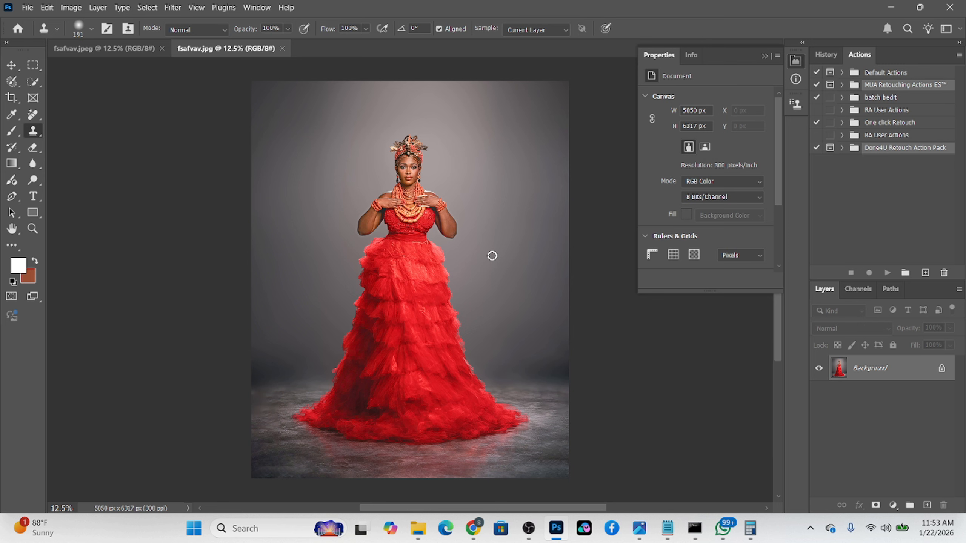
Step: Compare the golden backdrop image with the portrait of the woman in the red dress, ending on the backdrop
{"action": "left_click", "coordinate": [81, 53]}
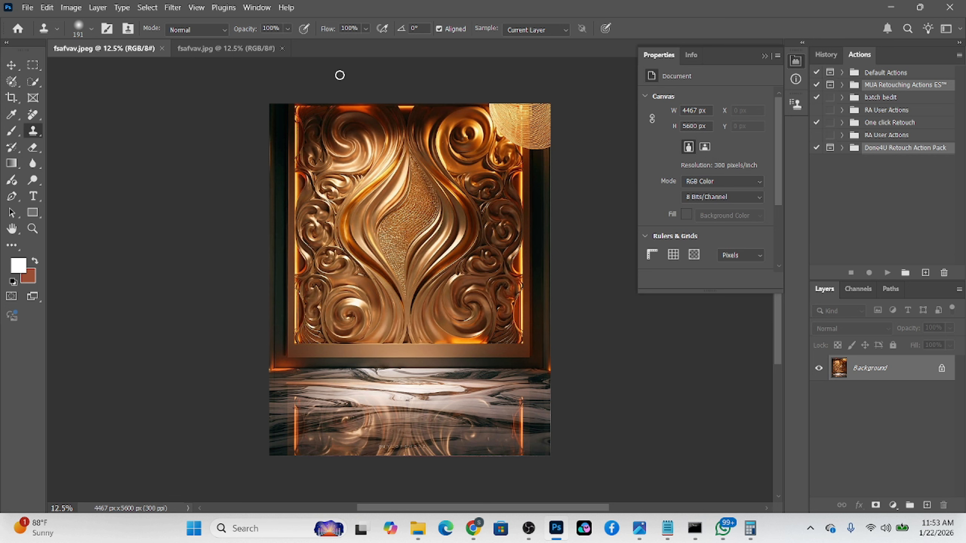
{"action": "left_click", "coordinate": [197, 56]}
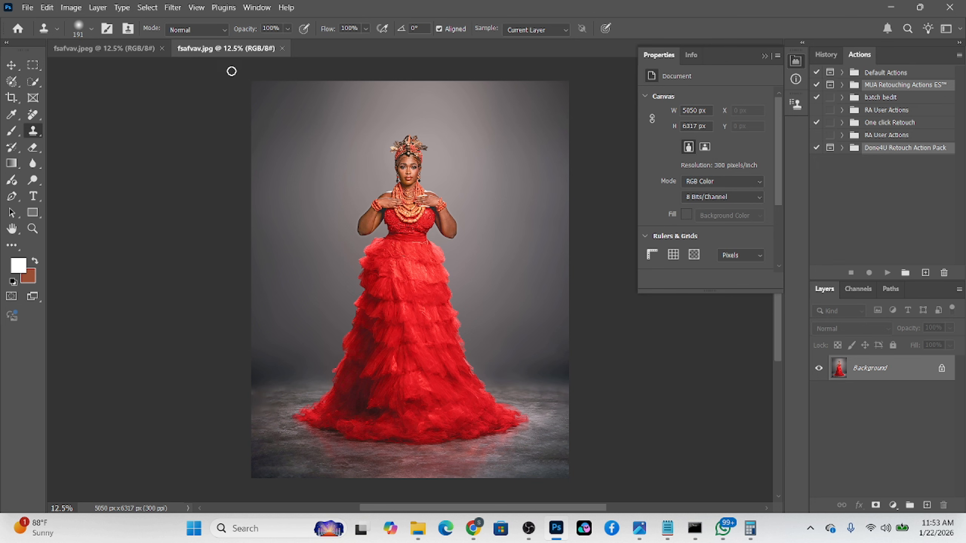
{"action": "left_click", "coordinate": [118, 44]}
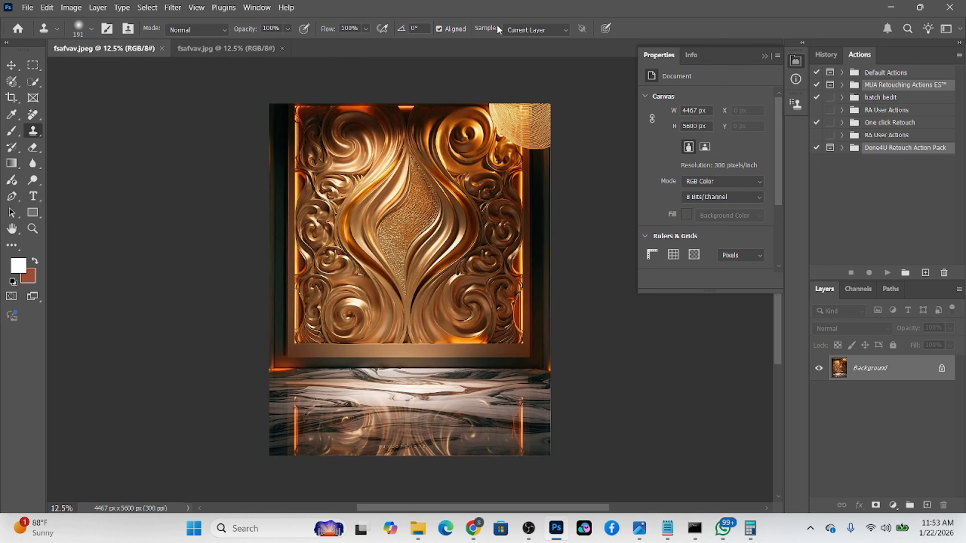
{"action": "left_click", "coordinate": [246, 53]}
{"action": "left_click", "coordinate": [121, 49]}
Step: Crop the backdrop outward at a 4:5 ratio to about 4791 × 5989 px, extending it left and below with Content-Aware Fill
{"action": "left_click", "coordinate": [11, 97]}
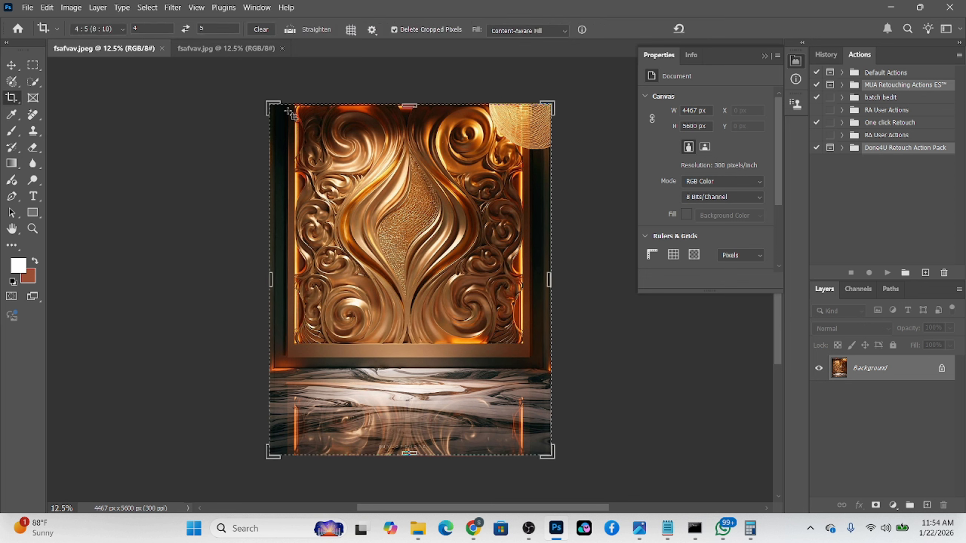
{"action": "left_click_drag", "start_coordinate": [270, 107], "coordinate": [252, 95]}
{"action": "left_click_drag", "start_coordinate": [412, 251], "coordinate": [416, 227]}
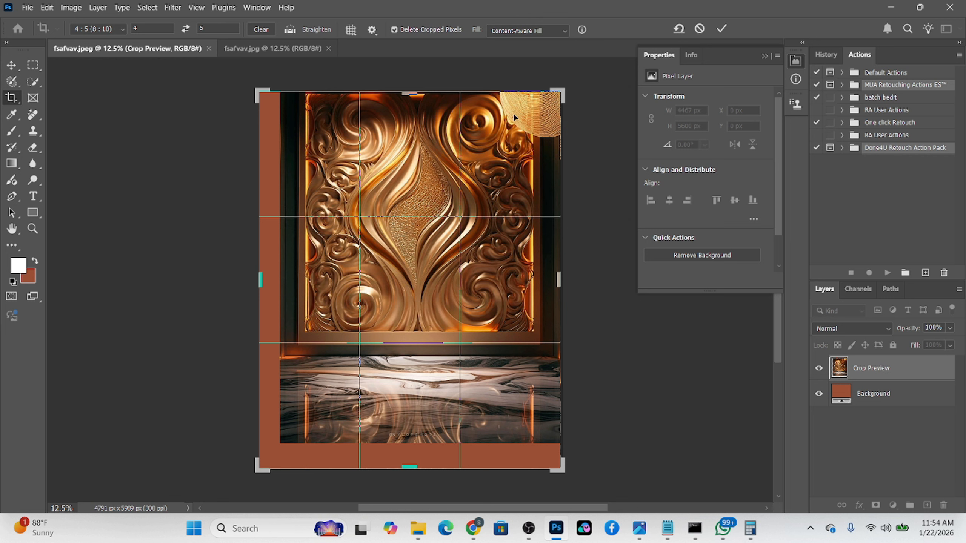
{"action": "left_click", "coordinate": [721, 35]}
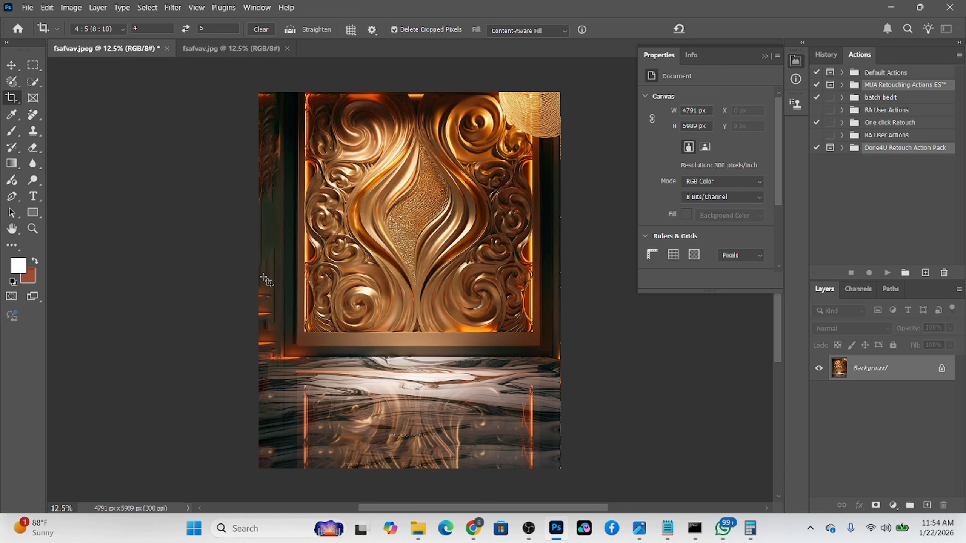
Step: In the portrait document, extend the canvas around the woman to about 5280 × 6601 px with a 4:5 Content-Aware crop
{"action": "left_click", "coordinate": [235, 48]}
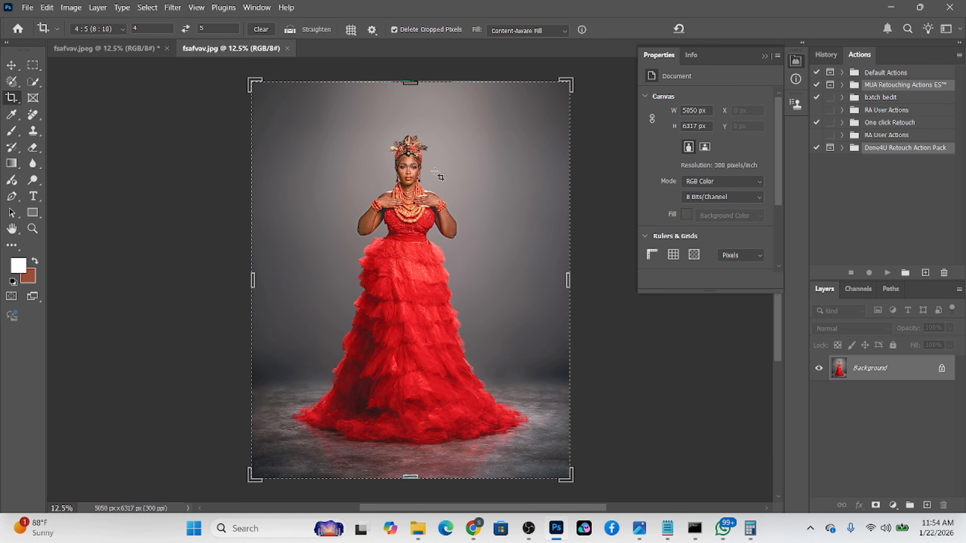
{"action": "left_click_drag", "start_coordinate": [405, 81], "coordinate": [411, 74]}
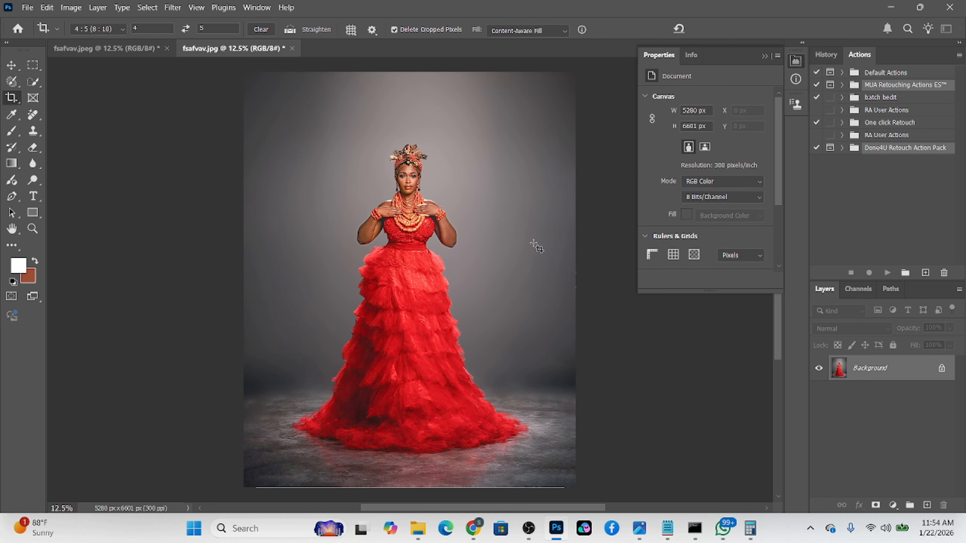
Step: Select the woman as the subject with Select Subject and invert the selection to cover the studio background
{"action": "left_click", "coordinate": [38, 83]}
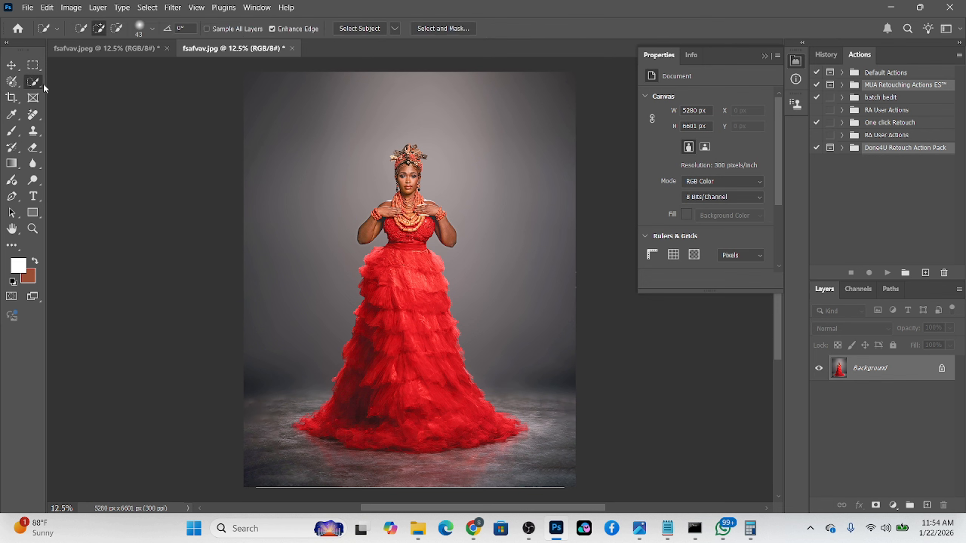
{"action": "left_click", "coordinate": [356, 30]}
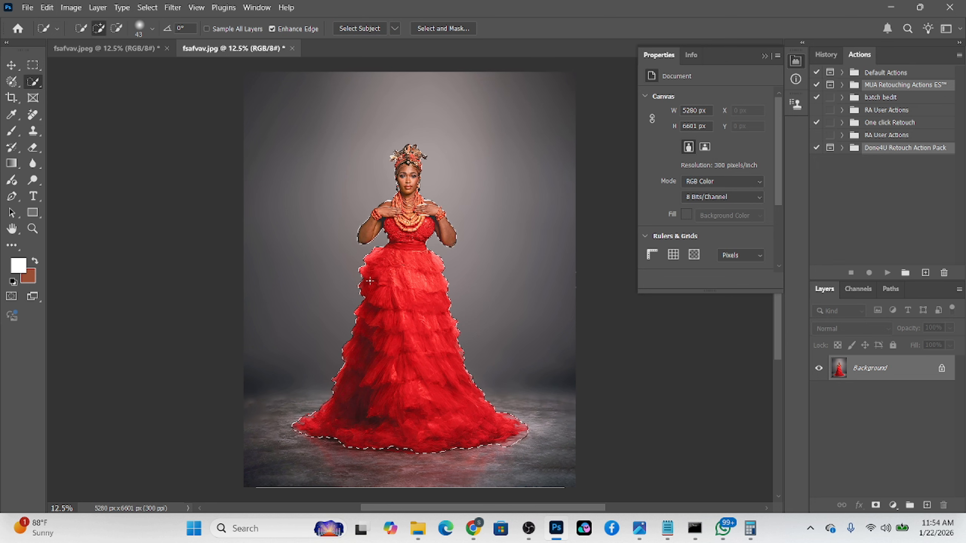
{"action": "right_click", "coordinate": [354, 292]}
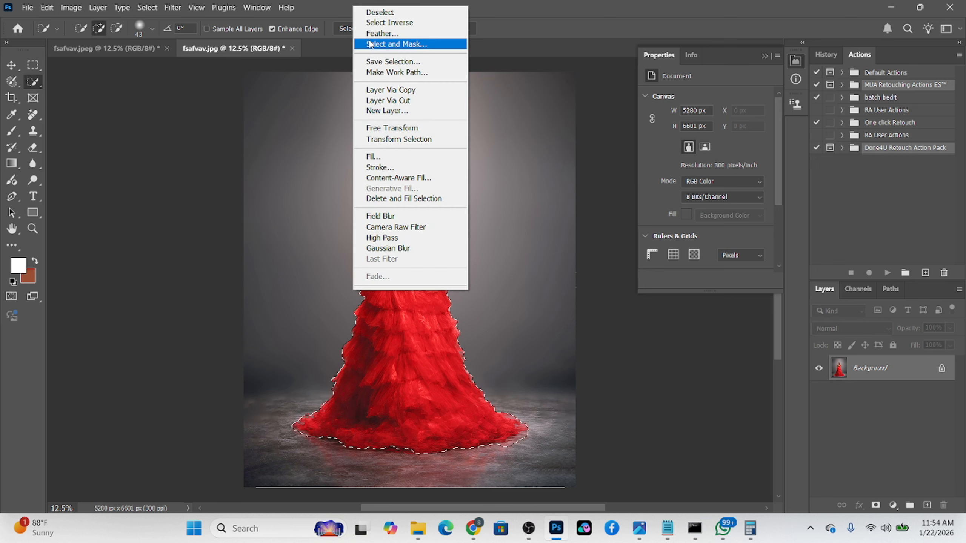
{"action": "left_click", "coordinate": [380, 22]}
Step: Set the Quick Selection brush to 21 px and refine the selection edge around the headpiece
{"action": "scroll", "coordinate": [445, 263], "scroll_direction": "up", "scroll_amount": 6}
{"action": "scroll", "coordinate": [446, 263], "scroll_direction": "up", "scroll_amount": 5}
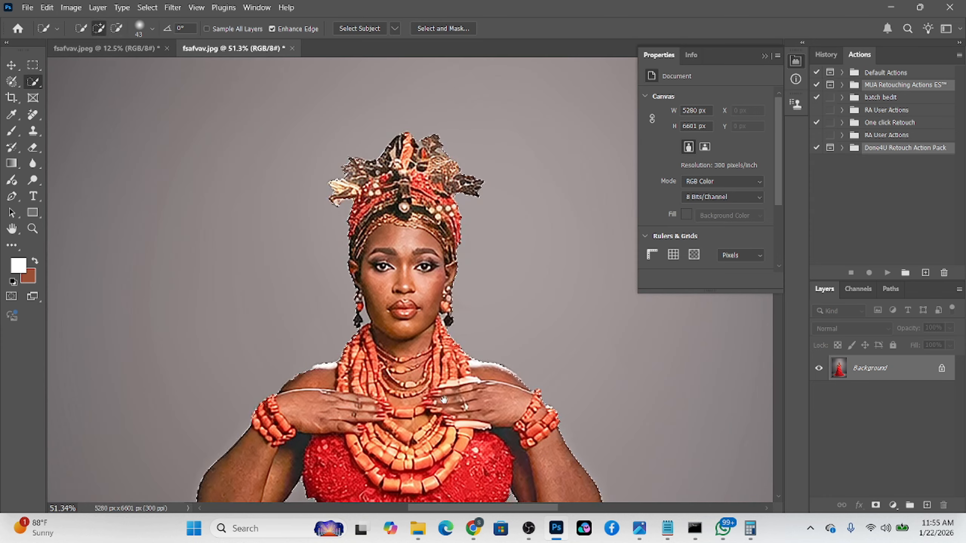
{"action": "right_click", "coordinate": [335, 180], "text": "alt"}
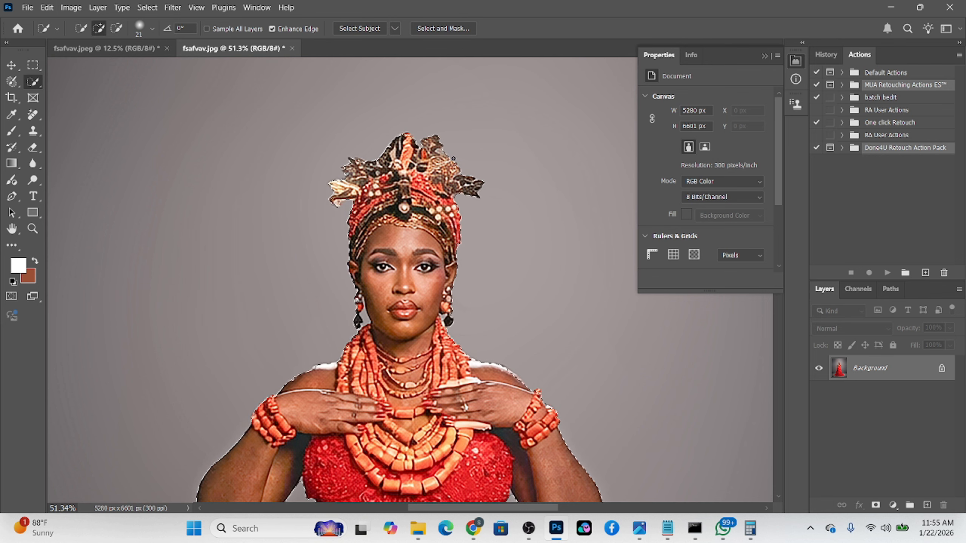
{"action": "scroll", "coordinate": [398, 403], "scroll_direction": "down", "scroll_amount": 2}
Step: Subtract from the selection along the dress's lower hem so the fabric edge is followed more closely
{"action": "left_click_drag", "start_coordinate": [397, 403], "coordinate": [352, 257]}
{"action": "scroll", "coordinate": [351, 257], "scroll_direction": "down", "scroll_amount": 10}
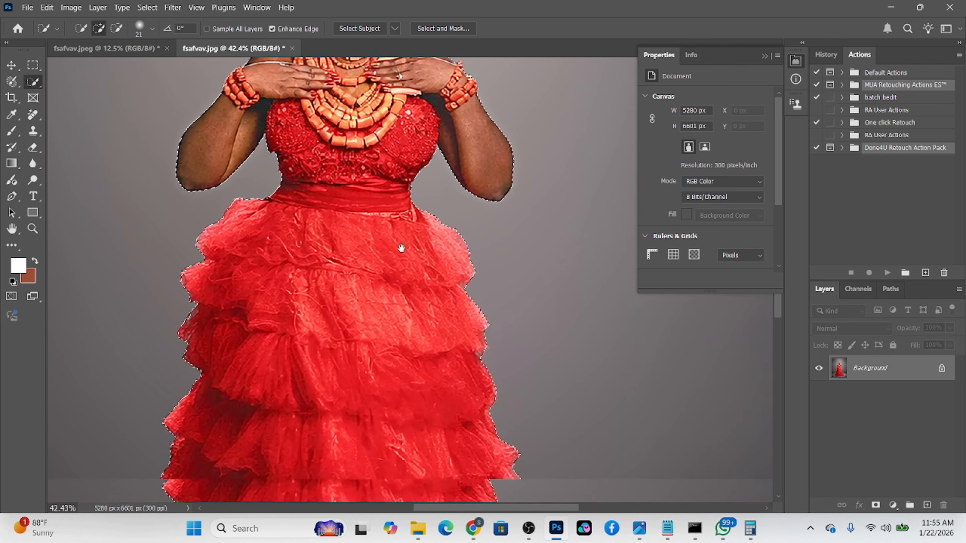
{"action": "left_click_drag", "start_coordinate": [358, 299], "coordinate": [431, 287]}
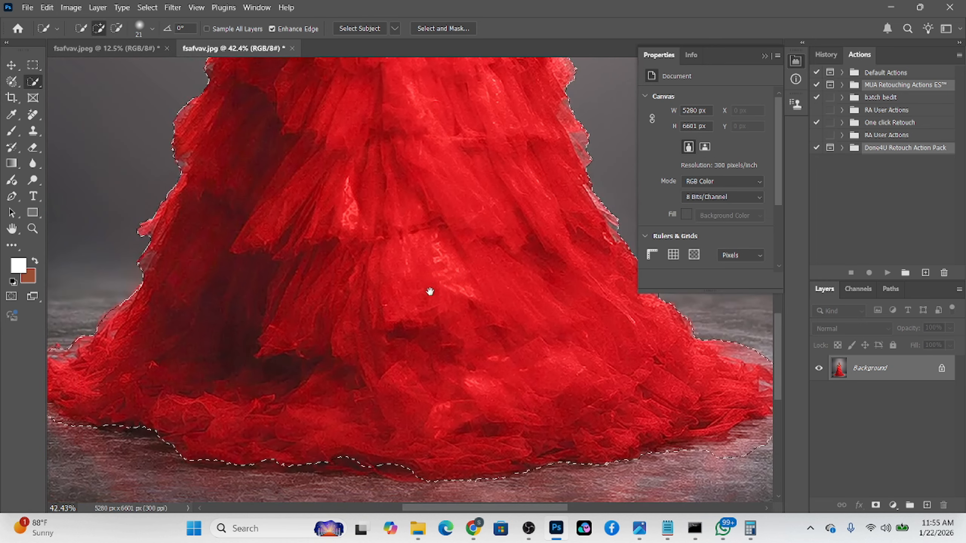
{"action": "key", "text": "alt"}
{"action": "left_click_drag", "start_coordinate": [377, 464], "coordinate": [331, 462]}
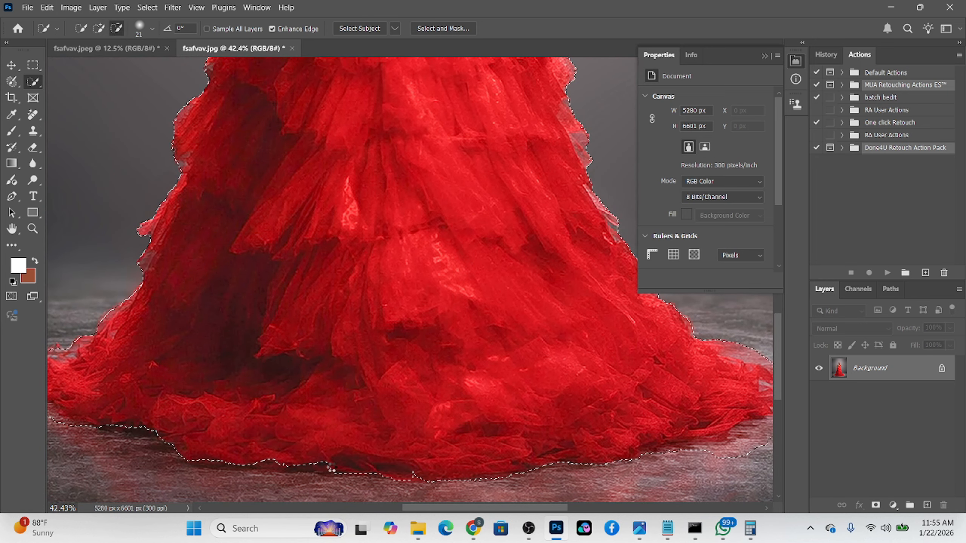
{"action": "left_click_drag", "start_coordinate": [334, 467], "coordinate": [315, 466]}
{"action": "left_click_drag", "start_coordinate": [567, 440], "coordinate": [316, 465]}
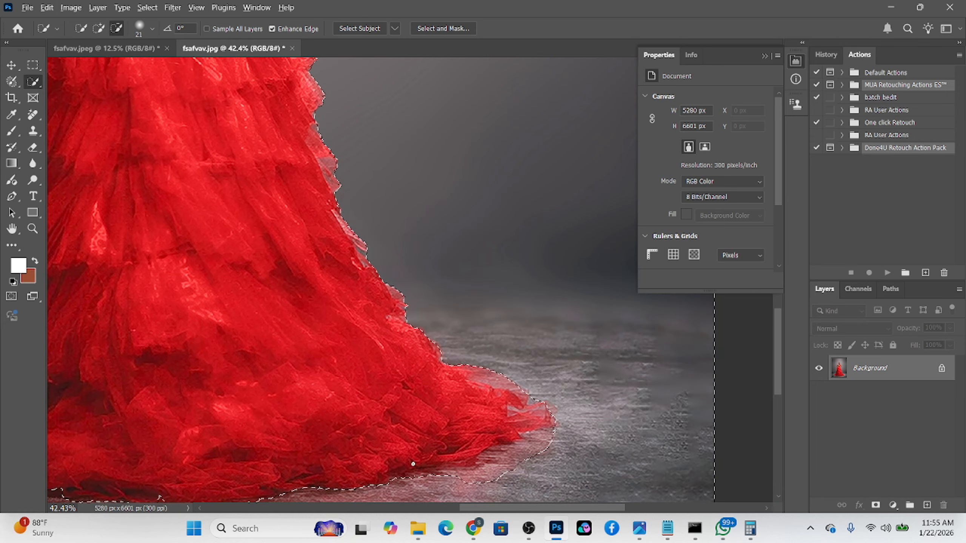
Step: Set the Quick Selection brush to 40 px and add the floor beneath the hem's right end to the selection
{"action": "right_click", "coordinate": [413, 465], "text": "alt"}
{"action": "mouse_move", "coordinate": [422, 468]}
{"action": "left_mouse_down"}
{"action": "mouse_move", "coordinate": [464, 477]}
{"action": "mouse_move", "coordinate": [551, 440]}
{"action": "left_mouse_up"}
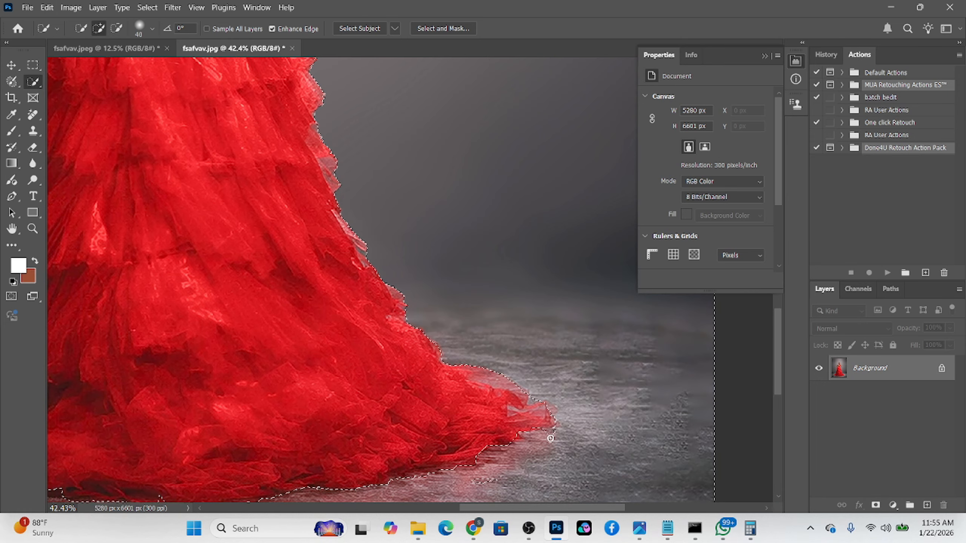
{"action": "scroll", "coordinate": [525, 460], "scroll_direction": "down", "scroll_amount": 5}
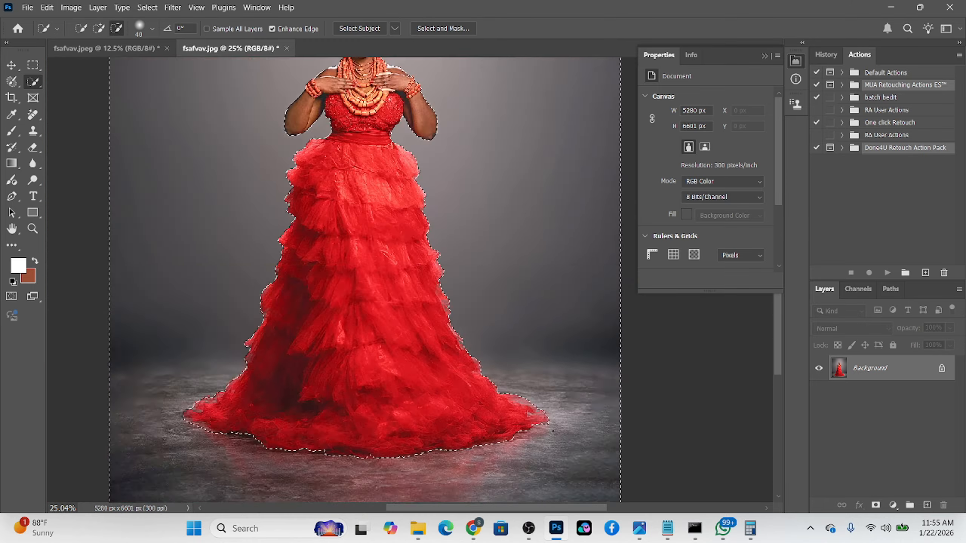
Step: Duplicate the Background layer and cut the selected studio background from the copy onto its own layer
{"action": "left_click_drag", "start_coordinate": [916, 372], "coordinate": [929, 507]}
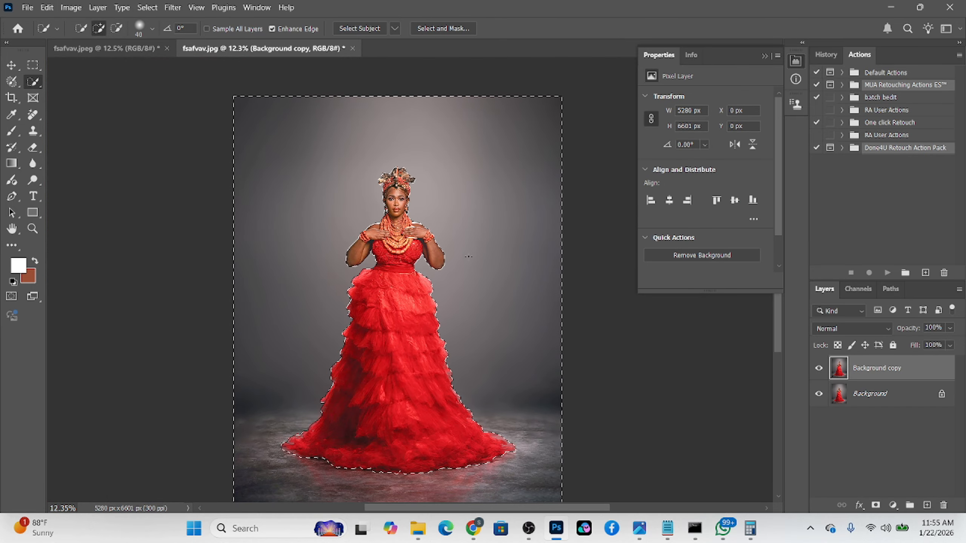
{"action": "right_click", "coordinate": [470, 342]}
{"action": "left_click", "coordinate": [538, 324]}
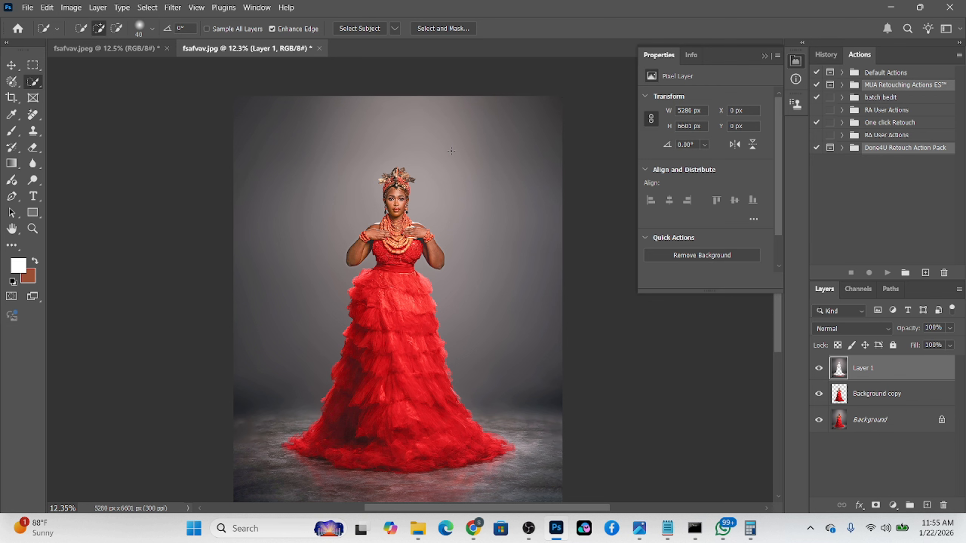
Step: Load Layer 1's outline as a selection, apply a Gaussian Blur with a 150.3 px radius, and deselect
{"action": "left_click", "coordinate": [838, 368], "text": "ctrl"}
{"action": "left_click", "coordinate": [152, 10]}
{"action": "mouse_move", "coordinate": [172, 7]}
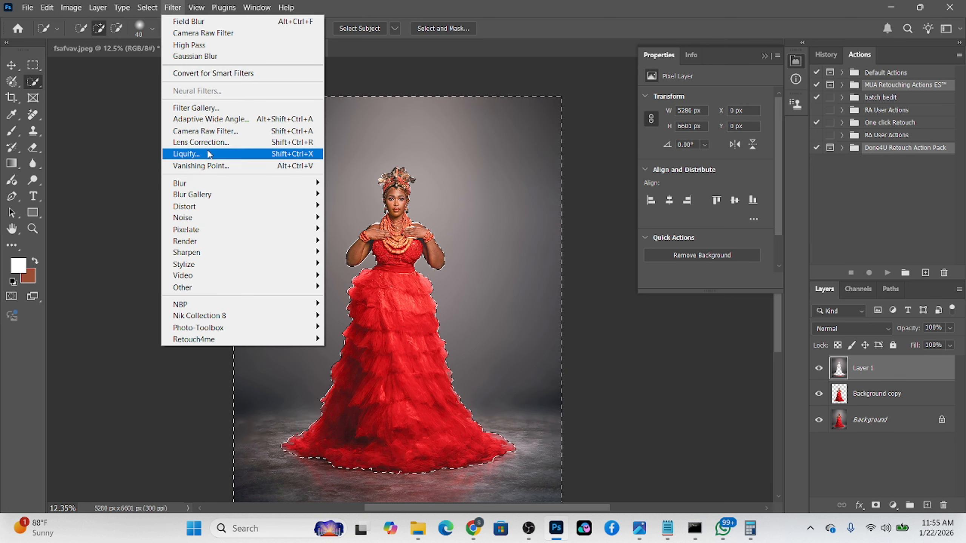
{"action": "mouse_move", "coordinate": [228, 183]}
{"action": "left_click", "coordinate": [373, 230]}
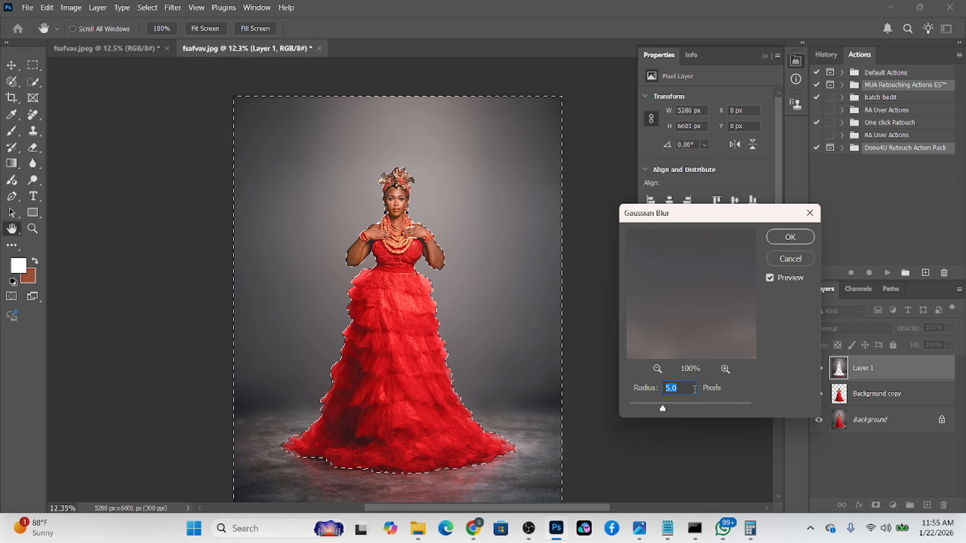
{"action": "left_click_drag", "start_coordinate": [708, 408], "coordinate": [710, 408]}
{"action": "left_click", "coordinate": [718, 406]}
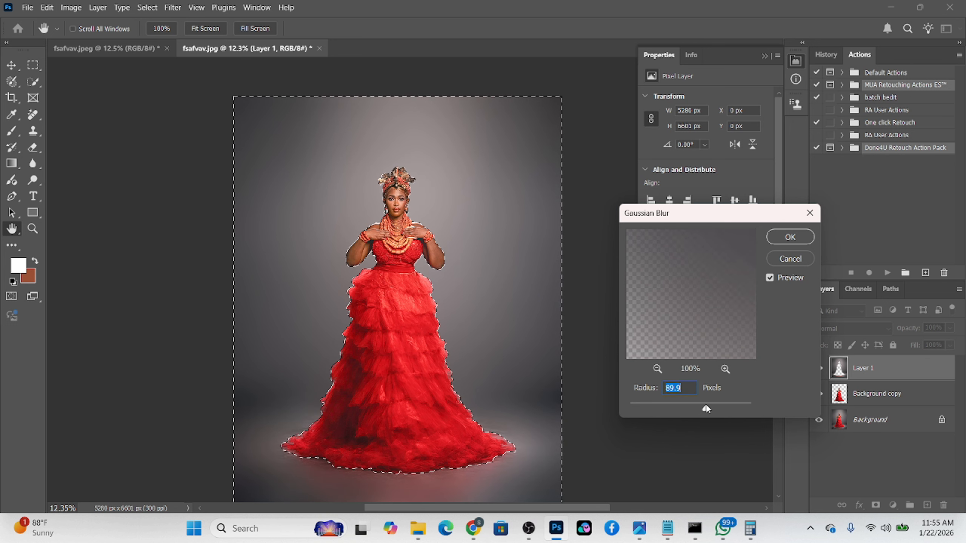
{"action": "left_click_drag", "start_coordinate": [706, 407], "coordinate": [719, 410]}
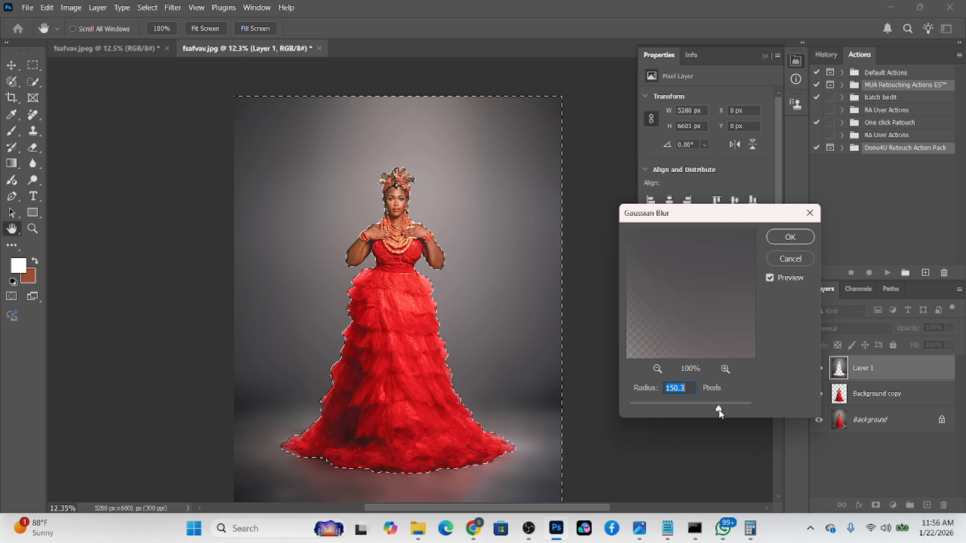
{"action": "left_click", "coordinate": [789, 237]}
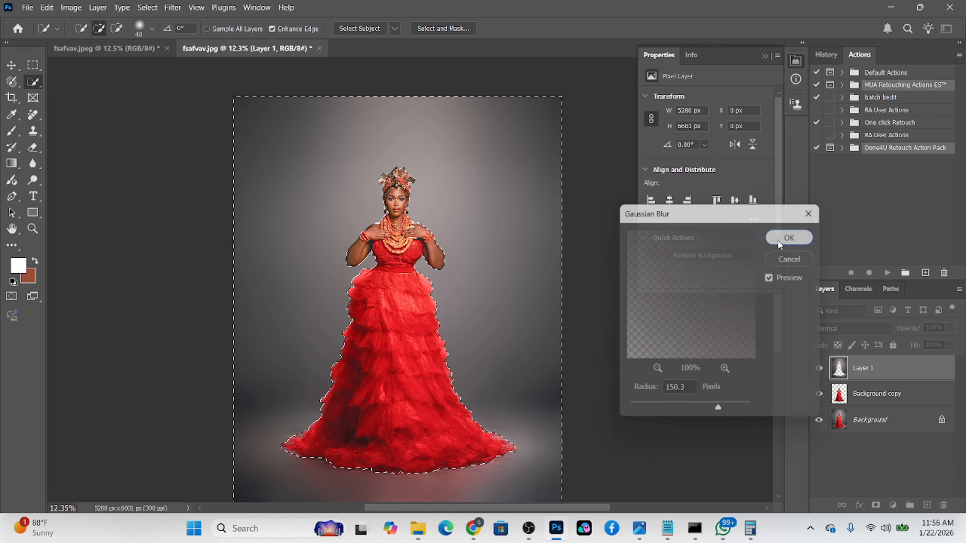
{"action": "key", "text": "ctrl+d"}
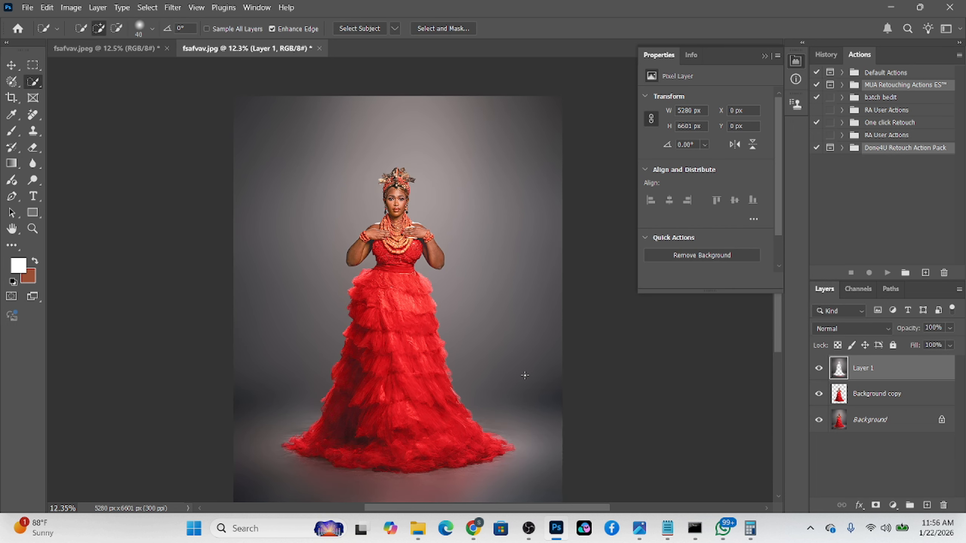
Step: Isolate the woman's cutout layer and the blurred background layer in turn to inspect each one
{"action": "scroll", "coordinate": [460, 300], "scroll_direction": "down", "scroll_amount": 2}
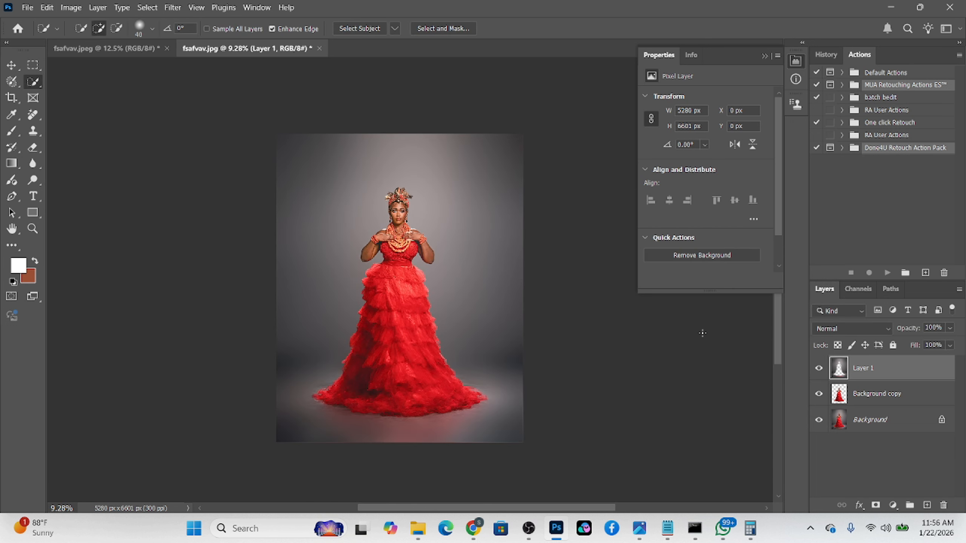
{"action": "left_click", "coordinate": [818, 394], "text": "alt"}
{"action": "left_click", "coordinate": [817, 394], "text": "alt"}
{"action": "left_click", "coordinate": [819, 368], "text": "alt"}
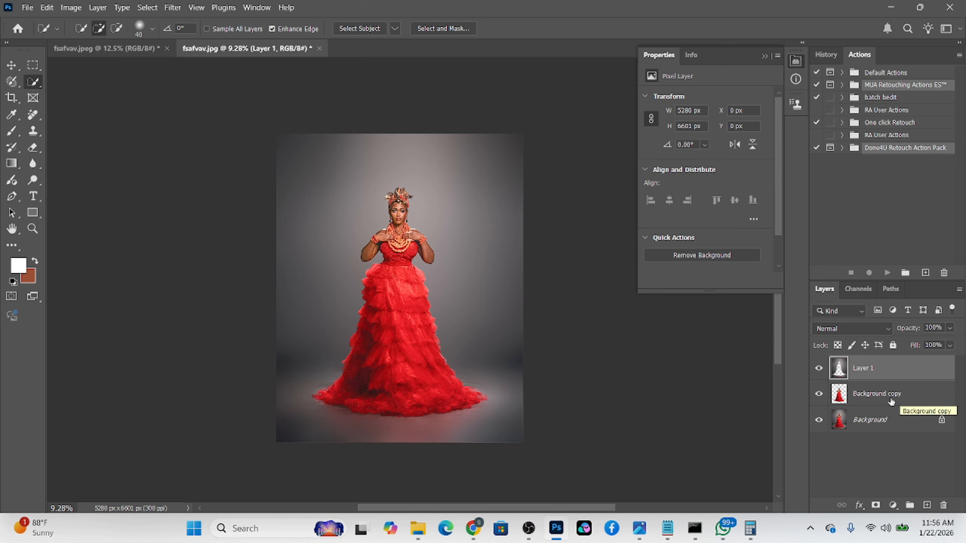
Step: Move the Background copy layer above Layer 1 and make Layer 1 the active layer
{"action": "left_click_drag", "start_coordinate": [891, 401], "coordinate": [891, 366]}
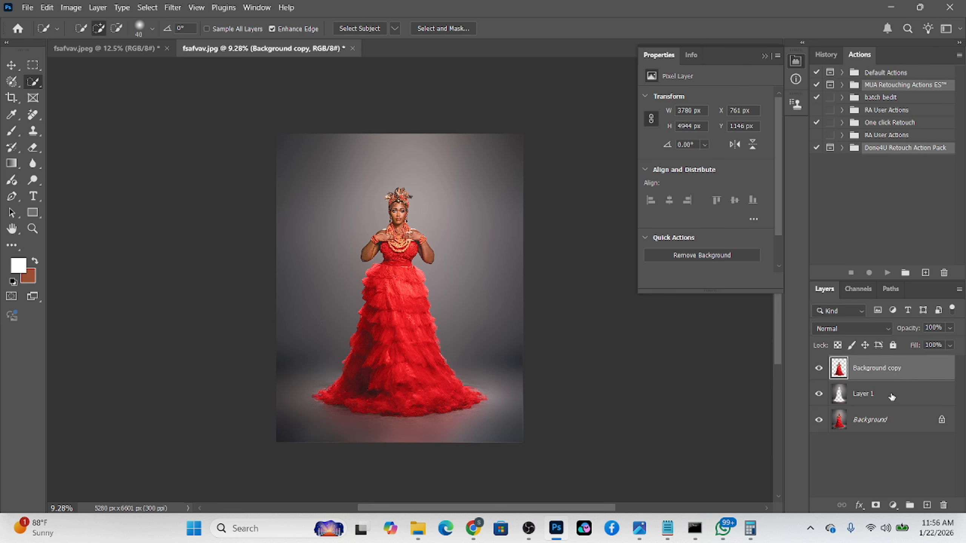
{"action": "left_click", "coordinate": [891, 396]}
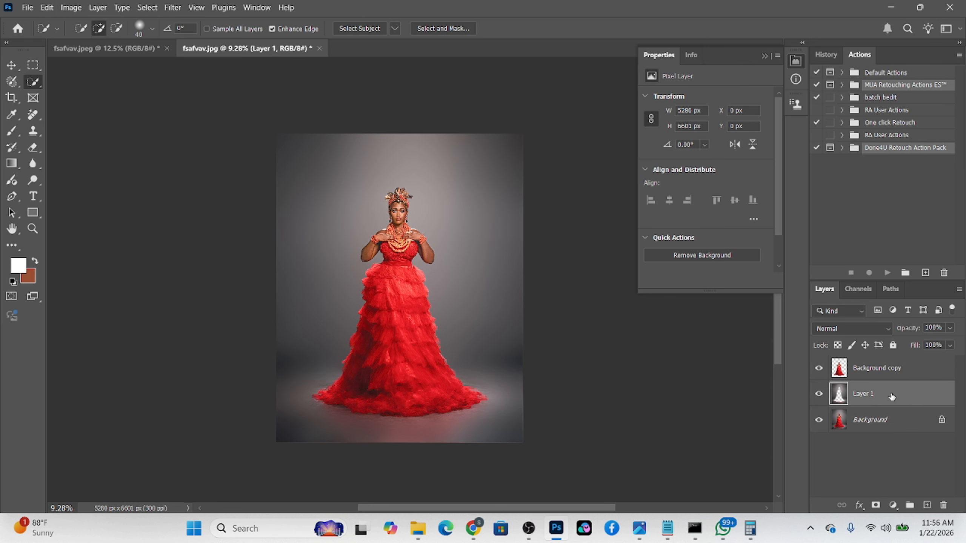
Step: Copy the golden ornate backdrop from its own document into the portrait document, directly beneath the woman's cutout layer
{"action": "left_click", "coordinate": [120, 56]}
{"action": "left_click", "coordinate": [943, 368]}
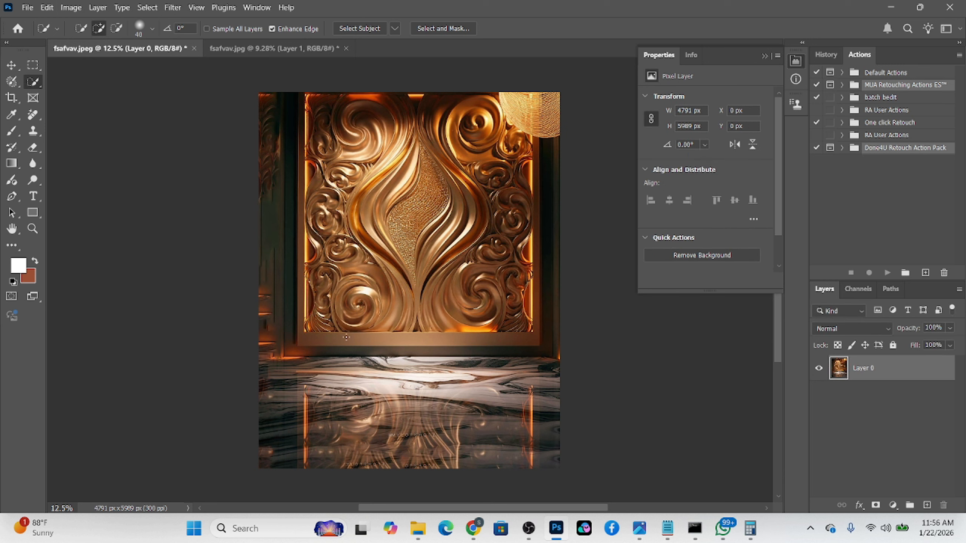
{"action": "key", "text": "v"}
{"action": "left_click_drag", "start_coordinate": [429, 251], "coordinate": [391, 236]}
{"action": "left_click_drag", "start_coordinate": [391, 294], "coordinate": [392, 293]}
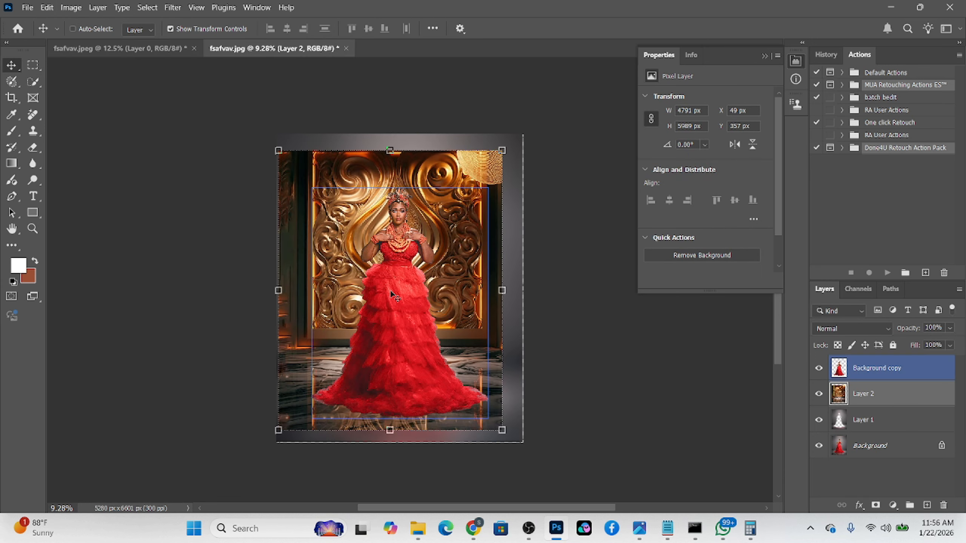
Step: Scale the golden backdrop layer to 5889 × 7362 px so it covers the whole canvas, and set its blend mode to Overlay
{"action": "mouse_move", "coordinate": [461, 182]}
{"action": "left_mouse_down"}
{"action": "mouse_move", "coordinate": [460, 172]}
{"action": "mouse_move", "coordinate": [460, 185]}
{"action": "left_mouse_up"}
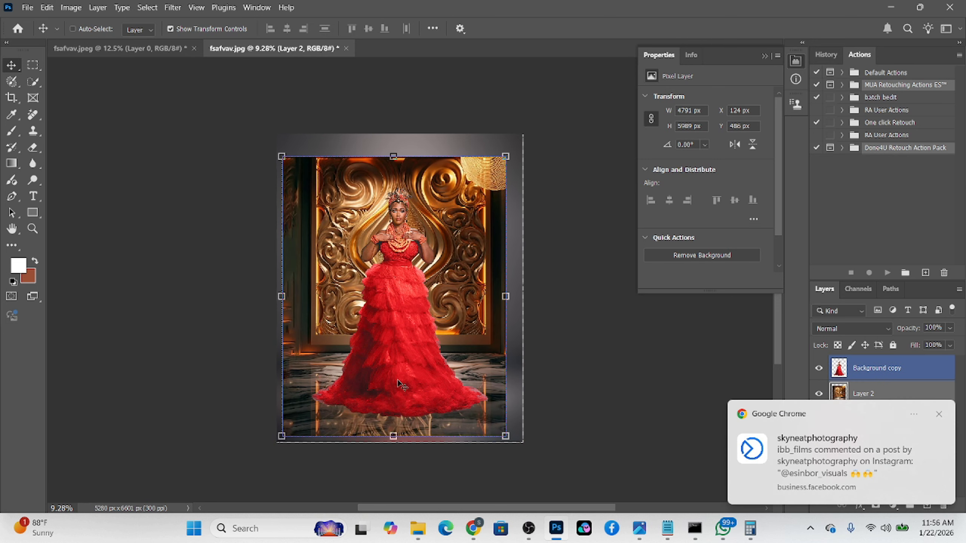
{"action": "left_click_drag", "start_coordinate": [471, 267], "coordinate": [478, 258]}
{"action": "left_click_drag", "start_coordinate": [484, 249], "coordinate": [483, 245]}
{"action": "left_click_drag", "start_coordinate": [298, 414], "coordinate": [293, 448]}
{"action": "left_click_drag", "start_coordinate": [463, 283], "coordinate": [443, 314]}
{"action": "left_click_drag", "start_coordinate": [528, 305], "coordinate": [528, 306]}
{"action": "left_click", "coordinate": [623, 31]}
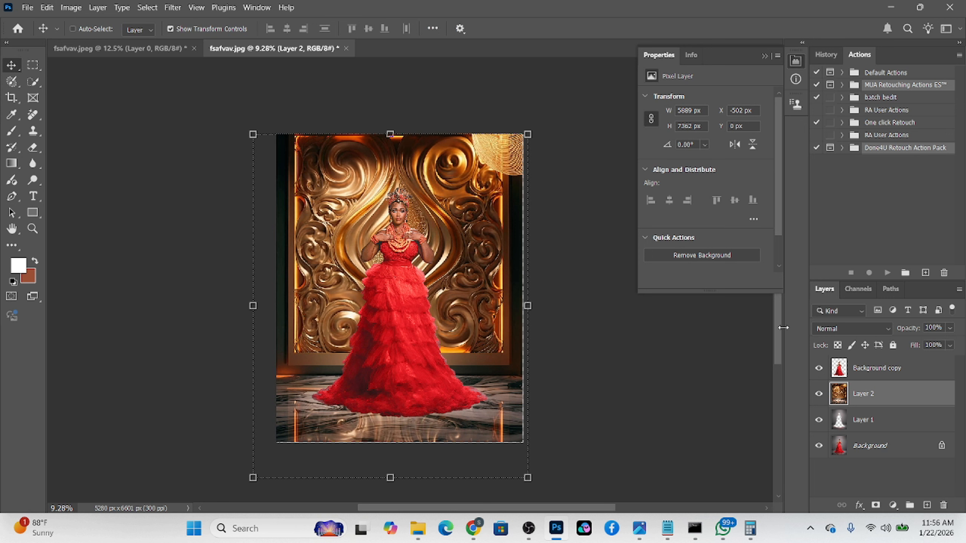
{"action": "left_click", "coordinate": [823, 328]}
{"action": "left_click", "coordinate": [822, 323]}
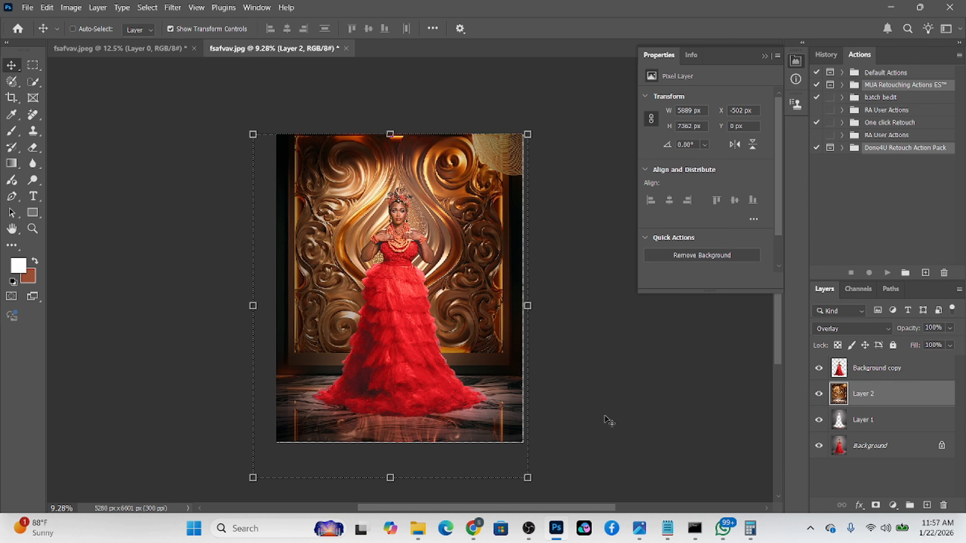
Step: Toggle the blurred studio background in Layer 1 on and off to compare its effect on the floor and backdrop
{"action": "scroll", "coordinate": [338, 429], "scroll_direction": "up", "scroll_amount": 7}
{"action": "left_click_drag", "start_coordinate": [469, 457], "coordinate": [442, 259]}
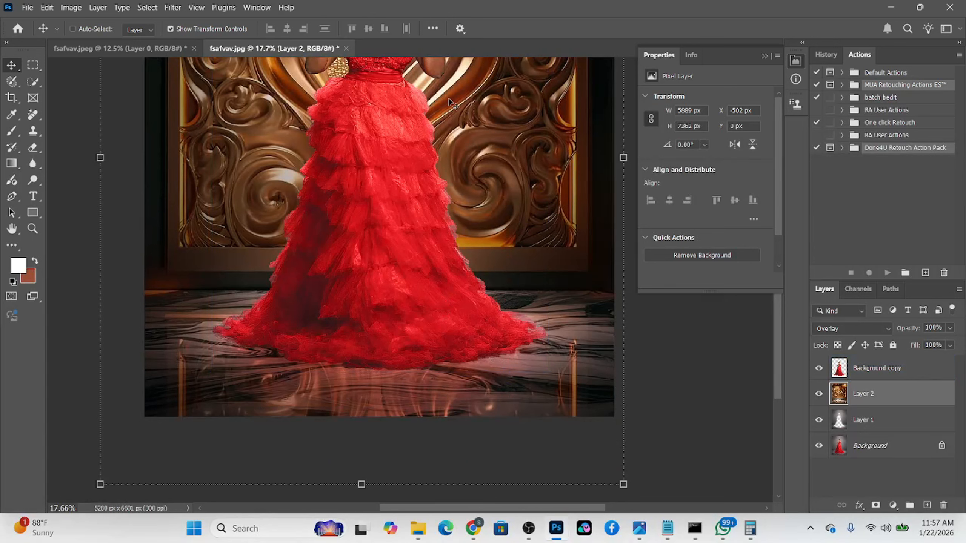
{"action": "left_click", "coordinate": [891, 425]}
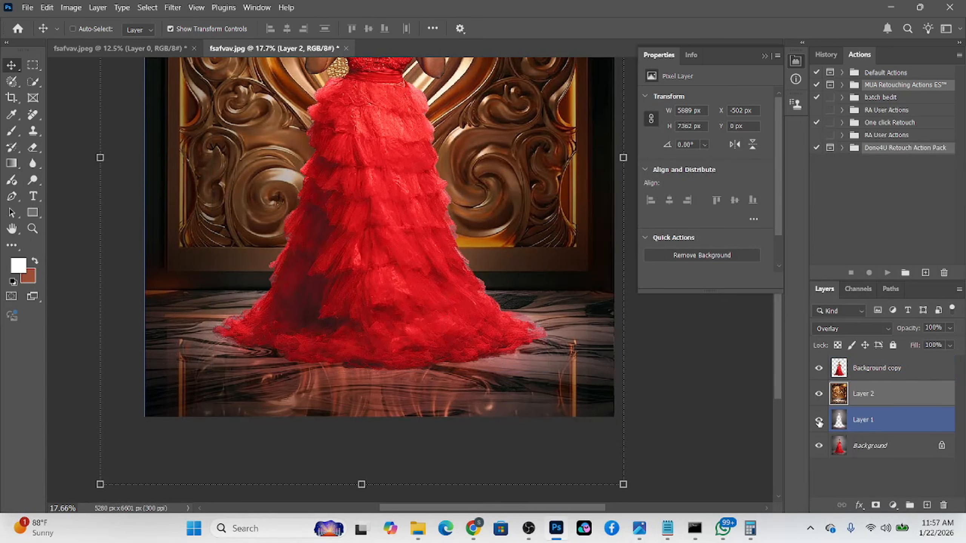
{"action": "left_click", "coordinate": [818, 421]}
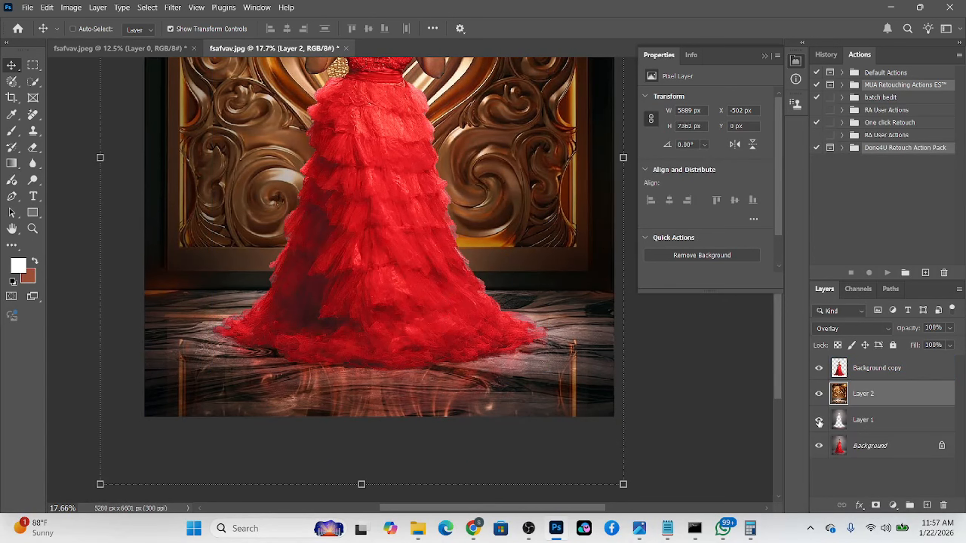
{"action": "left_click", "coordinate": [819, 421]}
{"action": "left_click", "coordinate": [819, 421]}
{"action": "left_click", "coordinate": [818, 421]}
{"action": "left_click", "coordinate": [818, 421]}
{"action": "left_click", "coordinate": [818, 421]}
{"action": "scroll", "coordinate": [471, 363], "scroll_direction": "down", "scroll_amount": 2}
{"action": "scroll", "coordinate": [472, 363], "scroll_direction": "down", "scroll_amount": 1}
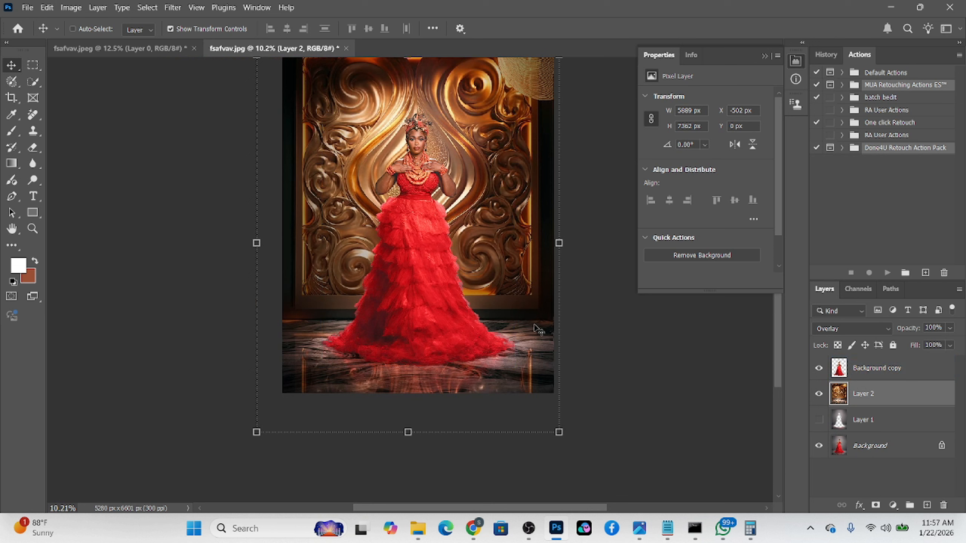
{"action": "left_click", "coordinate": [819, 419]}
Step: Add a layer mask to Layer 1 and paint black with a 1645 px soft brush over the floor area around the hem
{"action": "left_click", "coordinate": [874, 419]}
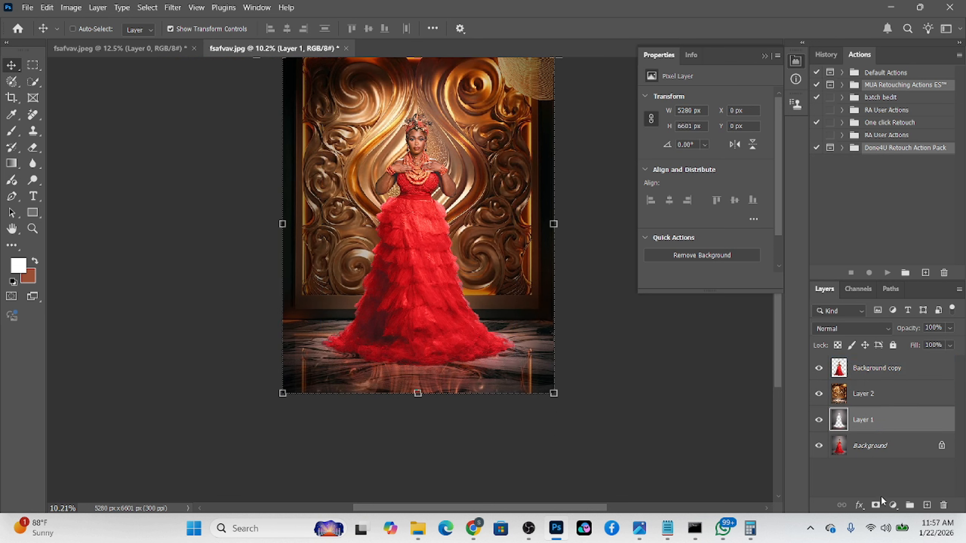
{"action": "left_click", "coordinate": [875, 504]}
{"action": "key", "text": "d"}
{"action": "key", "text": "b"}
{"action": "mouse_move", "coordinate": [390, 375]}
{"action": "left_mouse_down"}
{"action": "mouse_move", "coordinate": [431, 383]}
{"action": "mouse_move", "coordinate": [404, 379]}
{"action": "left_mouse_up"}
{"action": "key", "text": "x"}
{"action": "left_click", "coordinate": [418, 384]}
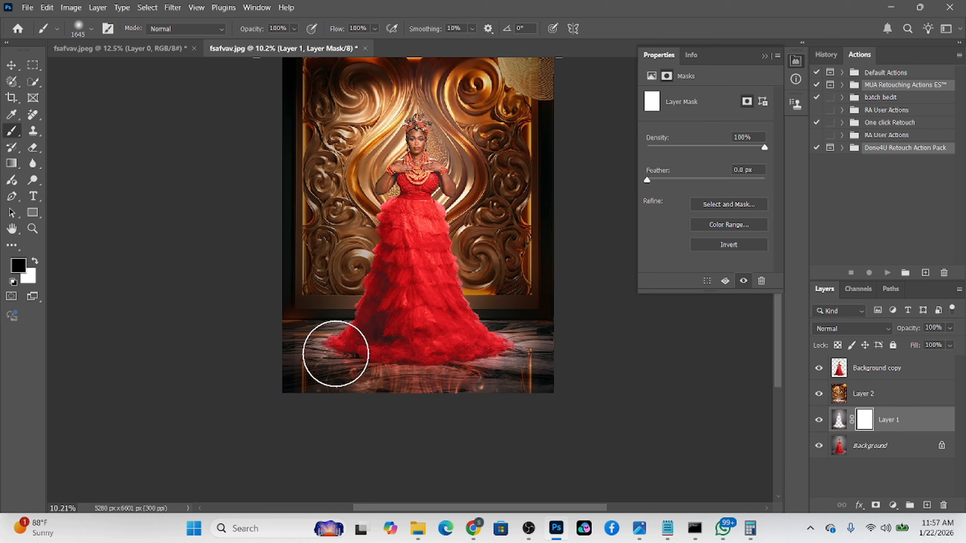
{"action": "left_click_drag", "start_coordinate": [381, 360], "coordinate": [457, 392]}
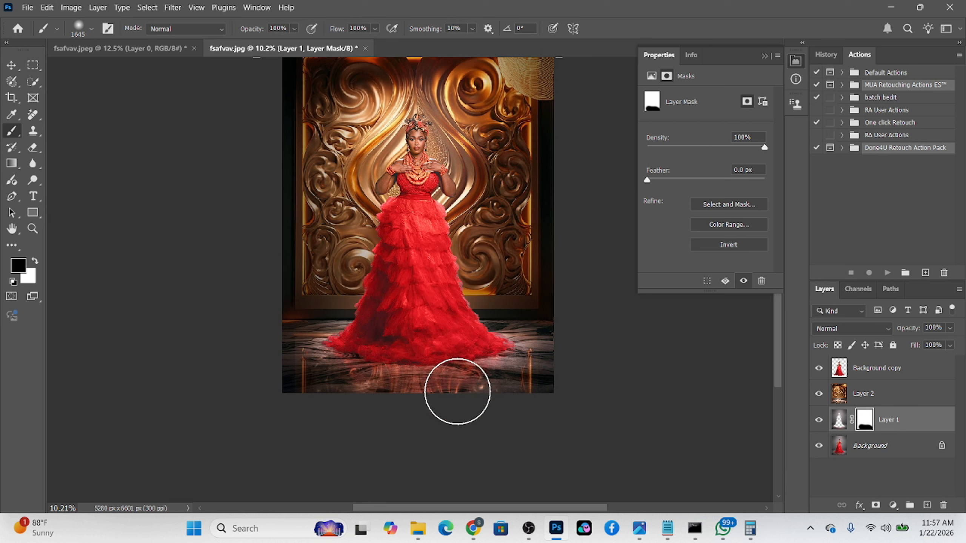
{"action": "scroll", "coordinate": [445, 374], "scroll_direction": "up", "scroll_amount": 7}
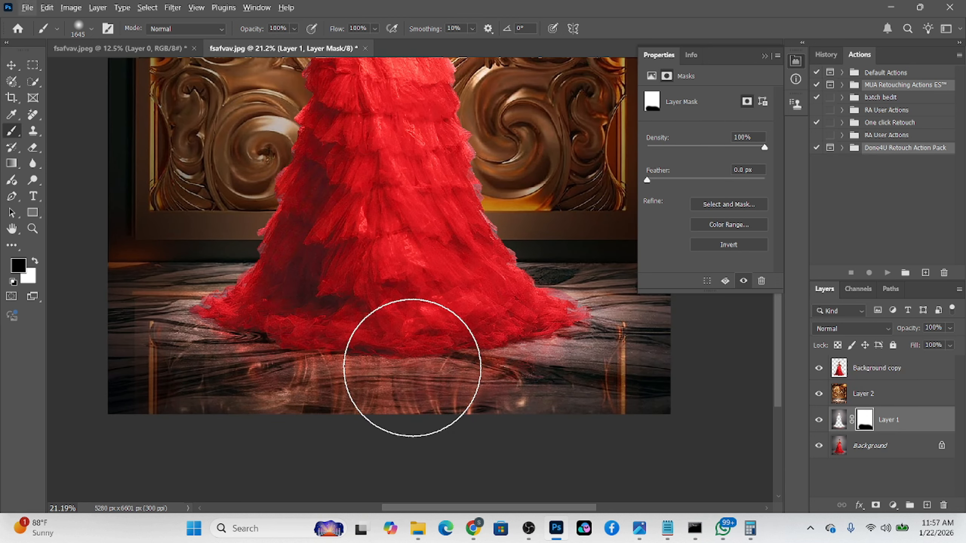
{"action": "scroll", "coordinate": [407, 357], "scroll_direction": "down", "scroll_amount": 7}
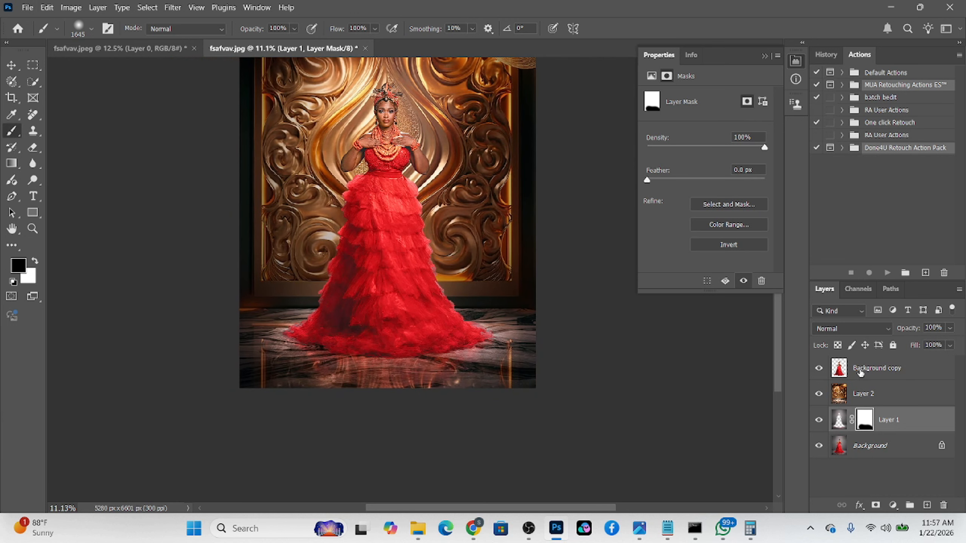
Step: Duplicate the woman's cutout layer, and flip the lower copy vertically so its hem sits beneath the dress as a floor reflection
{"action": "left_click", "coordinate": [862, 372]}
{"action": "key", "text": "ctrl+j"}
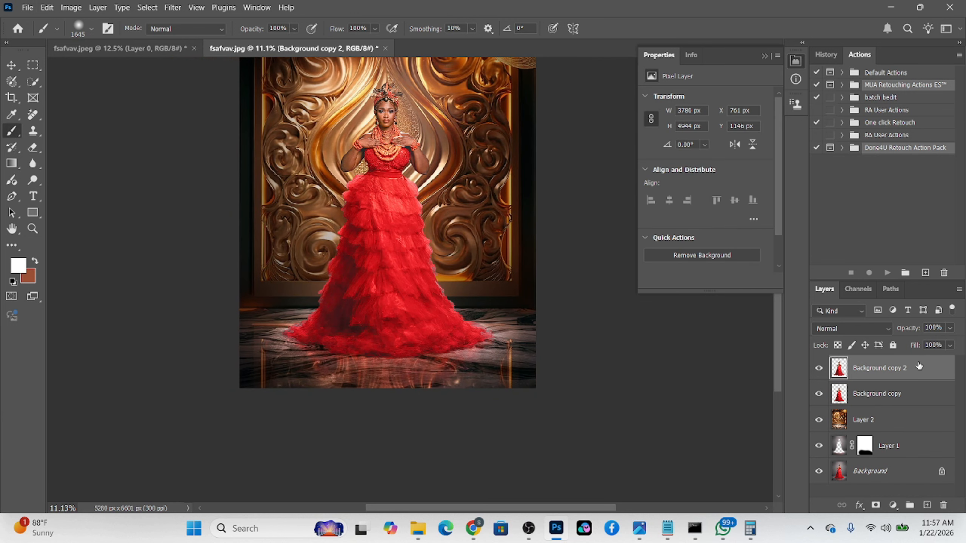
{"action": "left_click", "coordinate": [915, 396]}
{"action": "key", "text": "ctrl+t"}
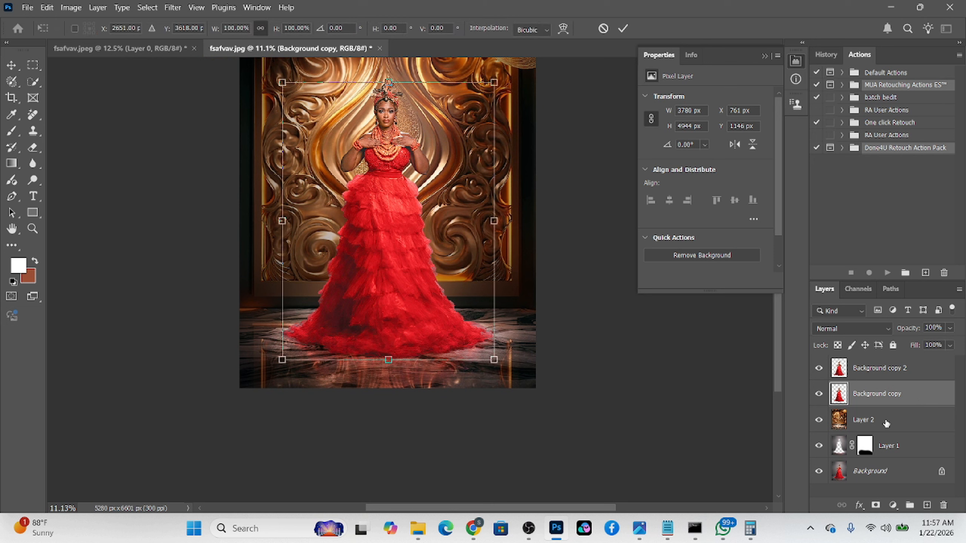
{"action": "right_click", "coordinate": [407, 274]}
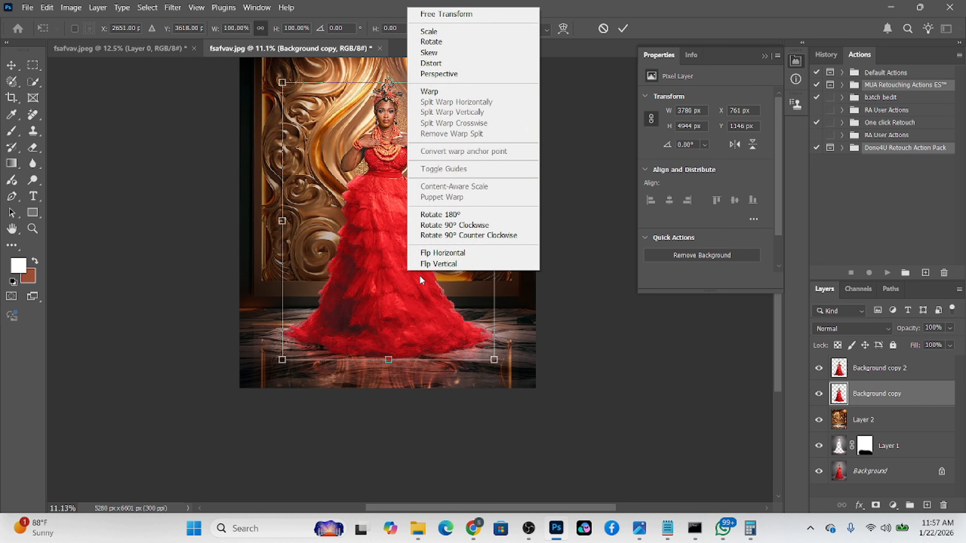
{"action": "left_click", "coordinate": [453, 265]}
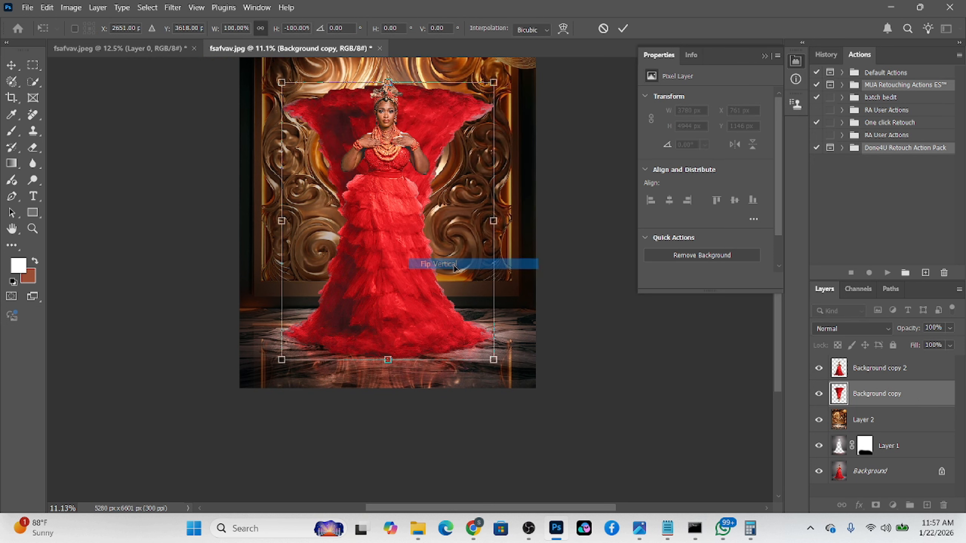
{"action": "left_click_drag", "start_coordinate": [449, 120], "coordinate": [450, 353]}
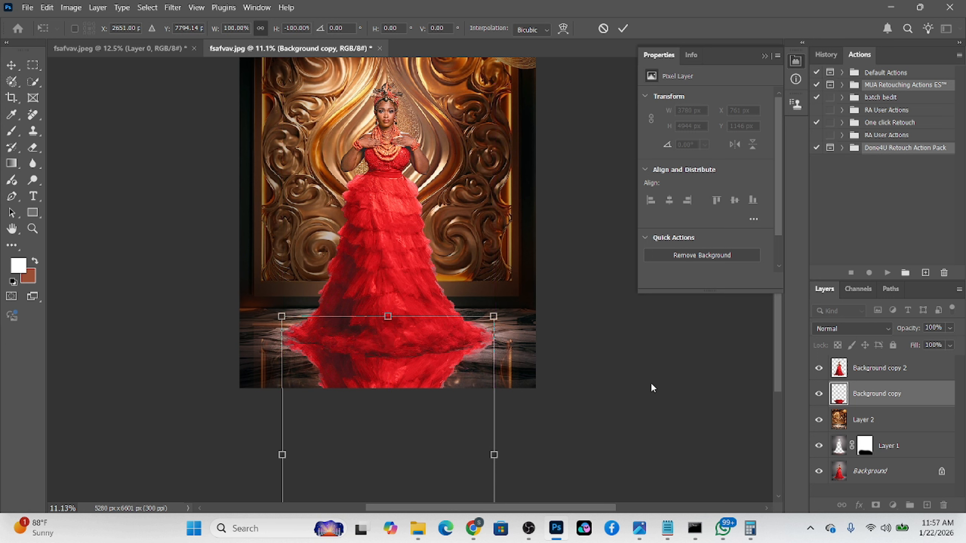
{"action": "left_click", "coordinate": [622, 28]}
Step: Lower the reflection layer's opacity to 35%
{"action": "key", "text": "b"}
{"action": "left_click", "coordinate": [950, 327]}
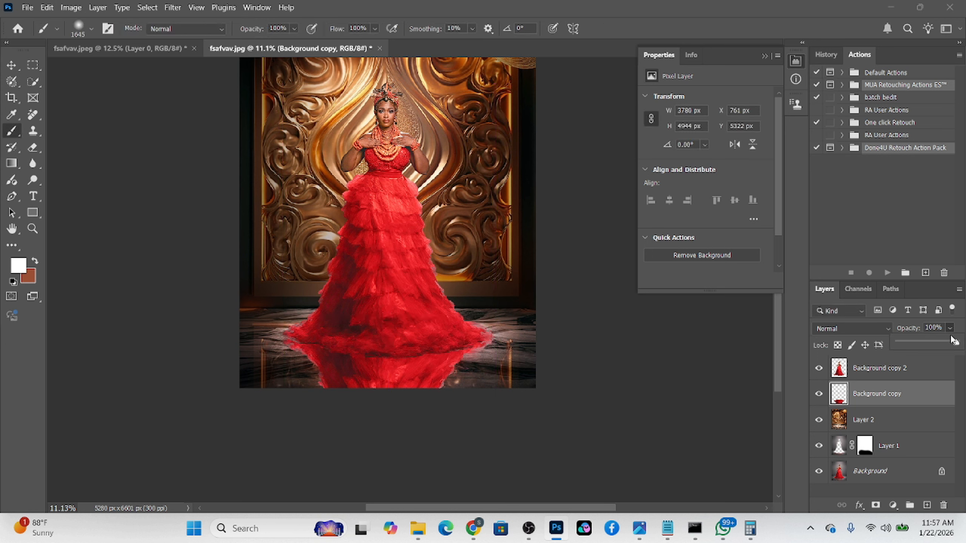
{"action": "left_click_drag", "start_coordinate": [928, 345], "coordinate": [918, 347]}
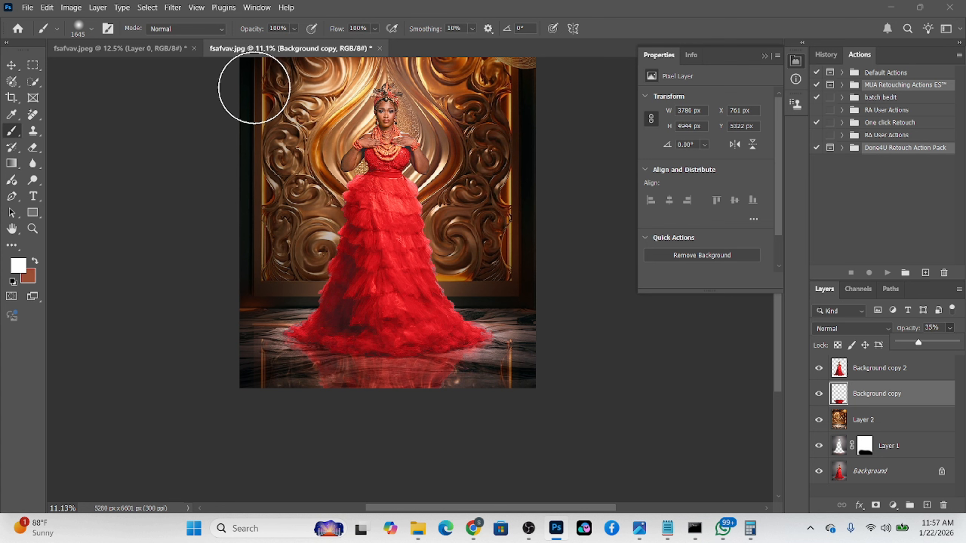
Step: Apply a Gaussian Blur with a 44.3 px radius to the reflection layer
{"action": "left_click", "coordinate": [170, 9]}
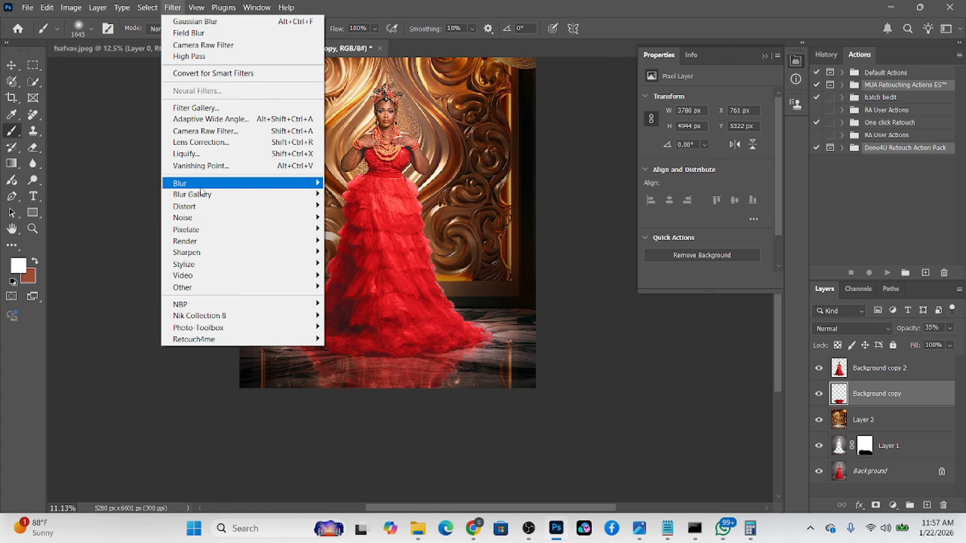
{"action": "mouse_move", "coordinate": [228, 185]}
{"action": "left_click", "coordinate": [337, 230]}
{"action": "left_click_drag", "start_coordinate": [722, 402], "coordinate": [694, 408]}
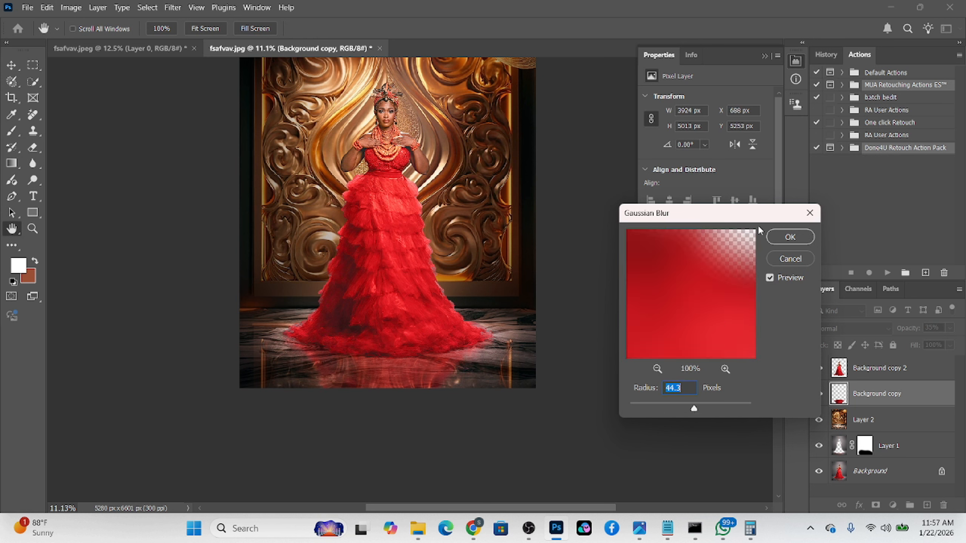
{"action": "left_click", "coordinate": [781, 234]}
Step: Set the reflection layer's blend mode to Overlay and its fill to 84%
{"action": "left_click", "coordinate": [823, 325]}
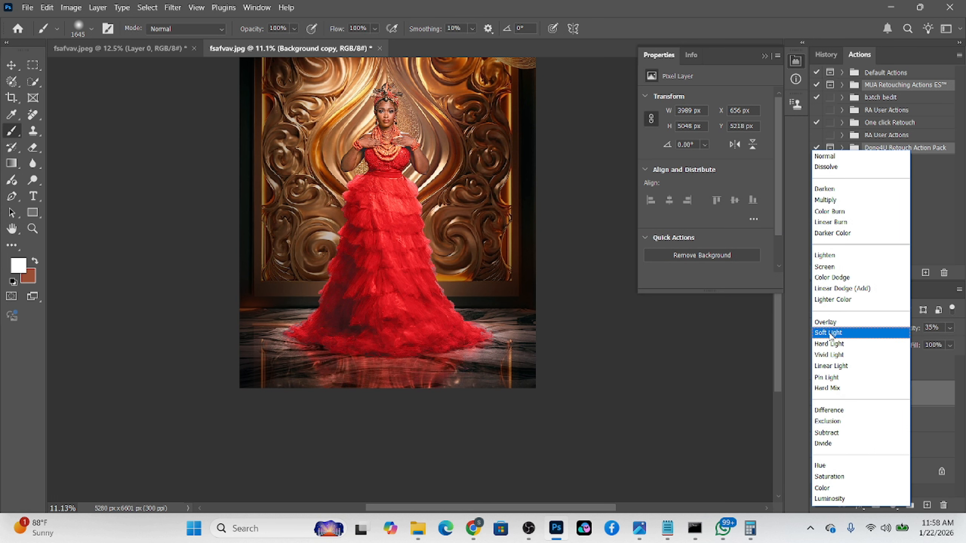
{"action": "left_click", "coordinate": [833, 322]}
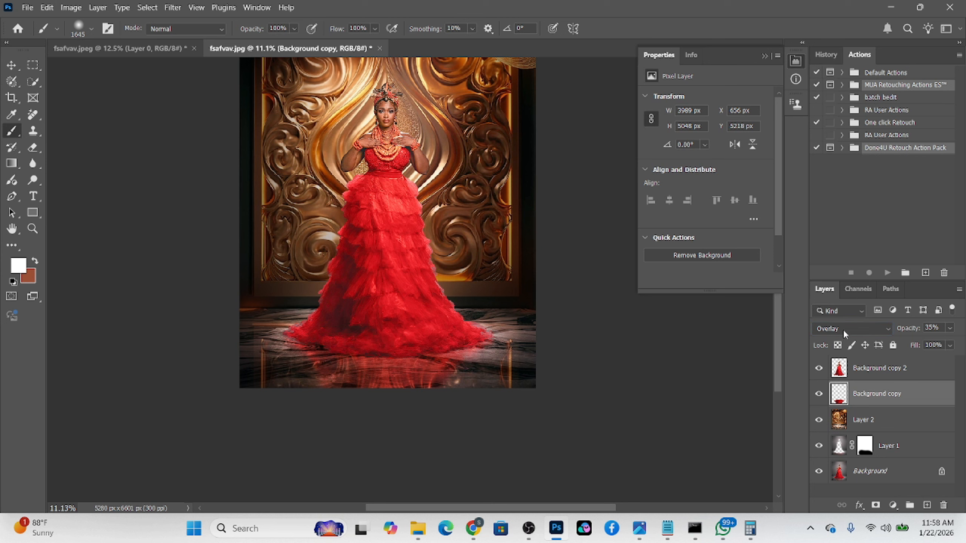
{"action": "left_click", "coordinate": [949, 346]}
{"action": "left_click_drag", "start_coordinate": [950, 362], "coordinate": [948, 363]}
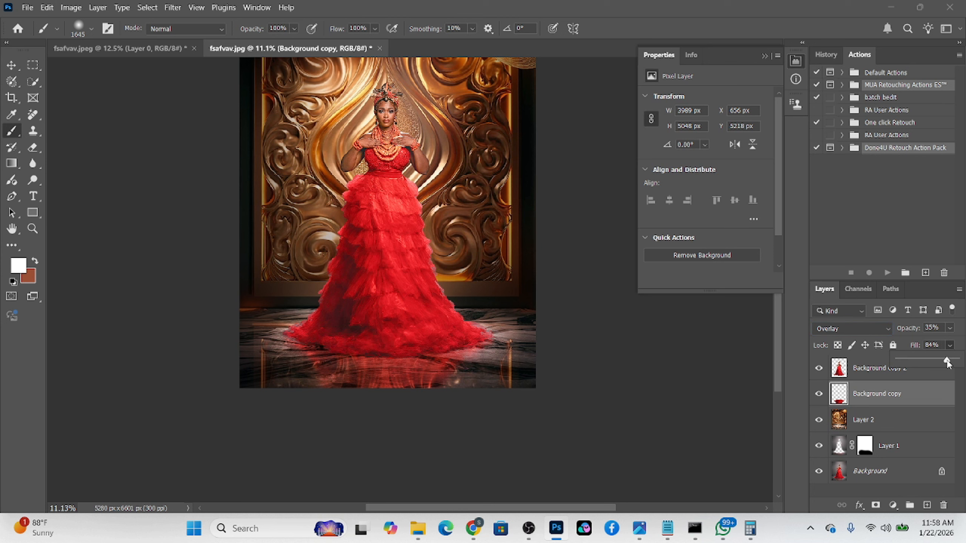
Step: Add a layer mask to the top cutout layer, Background copy 2, and set up a black soft brush about 418 px wide
{"action": "mouse_move", "coordinate": [582, 407]}
{"action": "left_mouse_down"}
{"action": "mouse_move", "coordinate": [565, 405]}
{"action": "mouse_move", "coordinate": [539, 430]}
{"action": "left_mouse_up"}
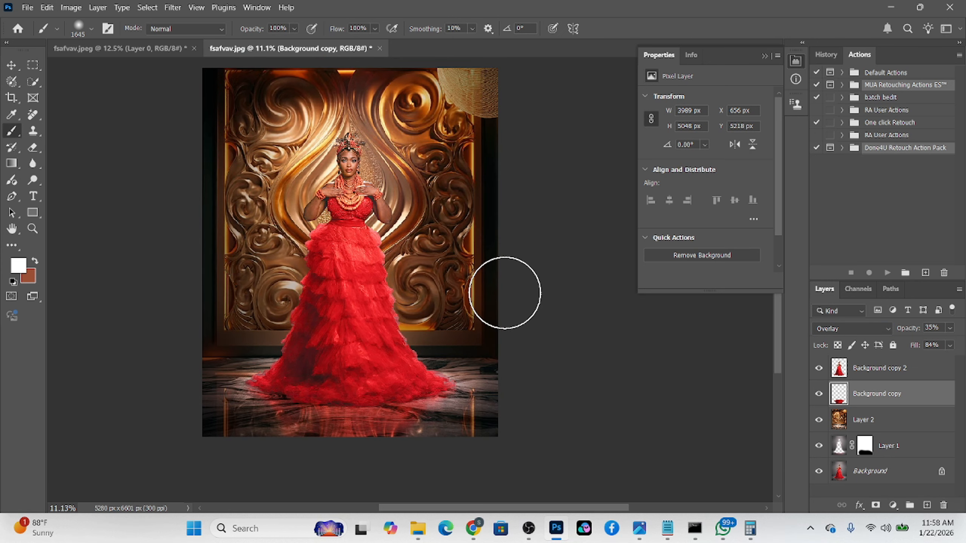
{"action": "scroll", "coordinate": [419, 282], "scroll_direction": "up", "scroll_amount": 3}
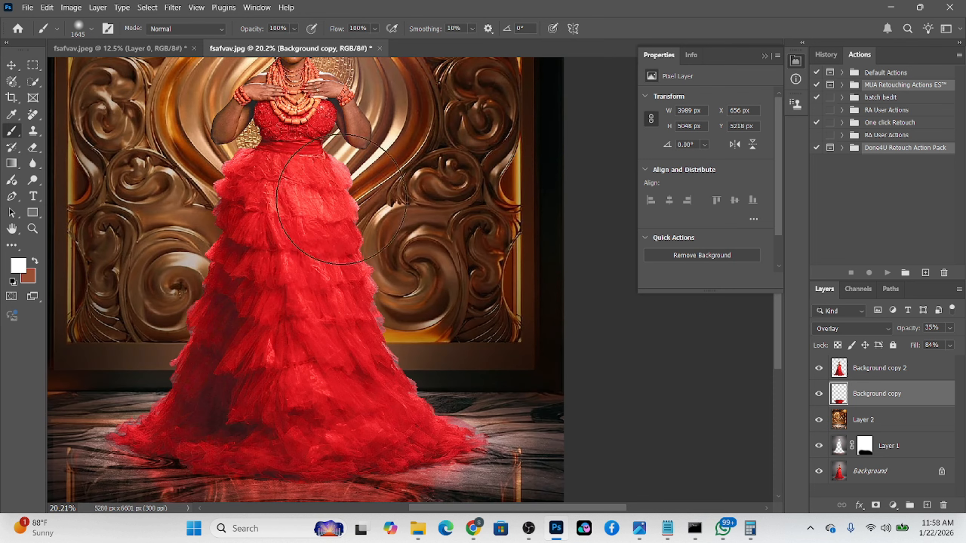
{"action": "left_click", "coordinate": [879, 371]}
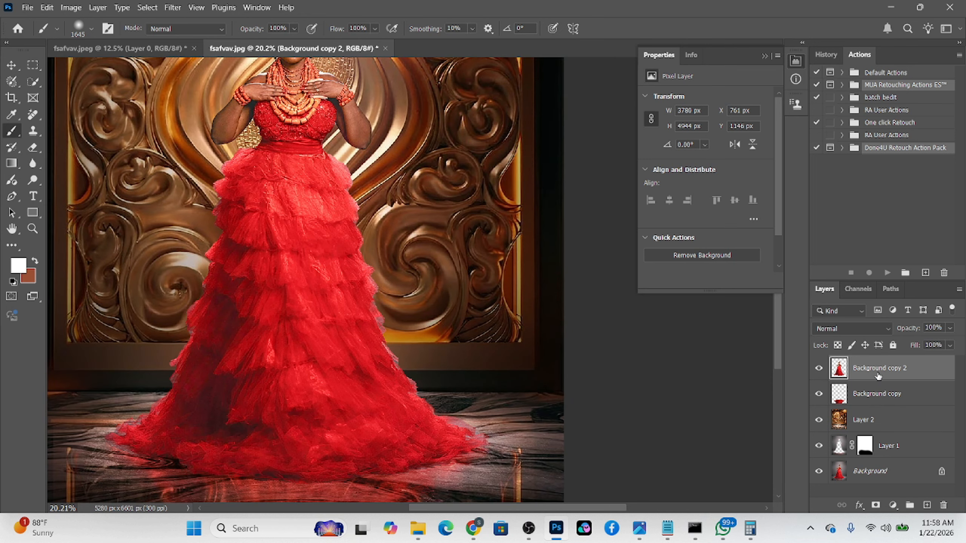
{"action": "left_click", "coordinate": [875, 505]}
{"action": "key", "text": "d"}
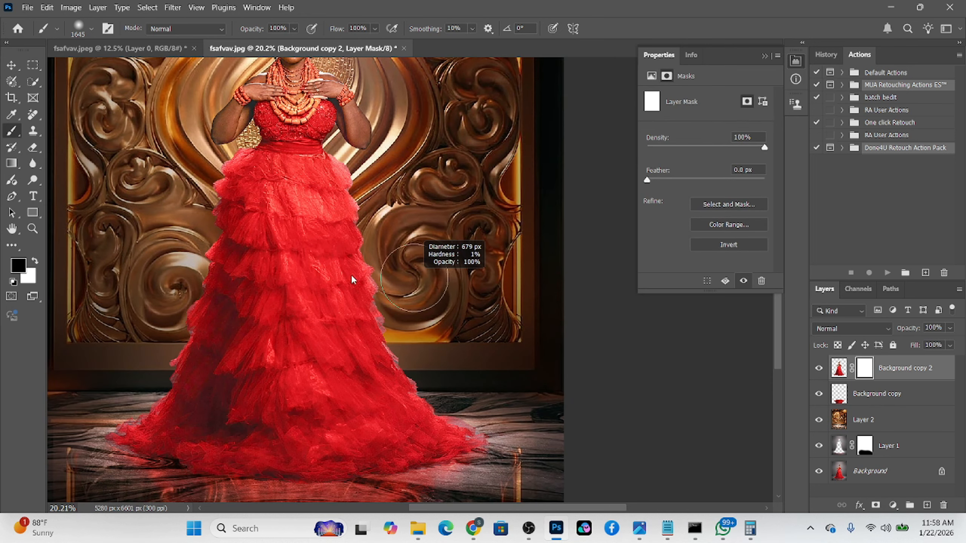
{"action": "left_click_drag", "start_coordinate": [337, 278], "coordinate": [336, 277]}
{"action": "mouse_move", "coordinate": [375, 160]}
{"action": "left_mouse_down"}
{"action": "mouse_move", "coordinate": [351, 176]}
{"action": "mouse_move", "coordinate": [339, 164]}
{"action": "mouse_move", "coordinate": [369, 211]}
{"action": "left_mouse_up"}
{"action": "key", "text": "ctrl+z"}
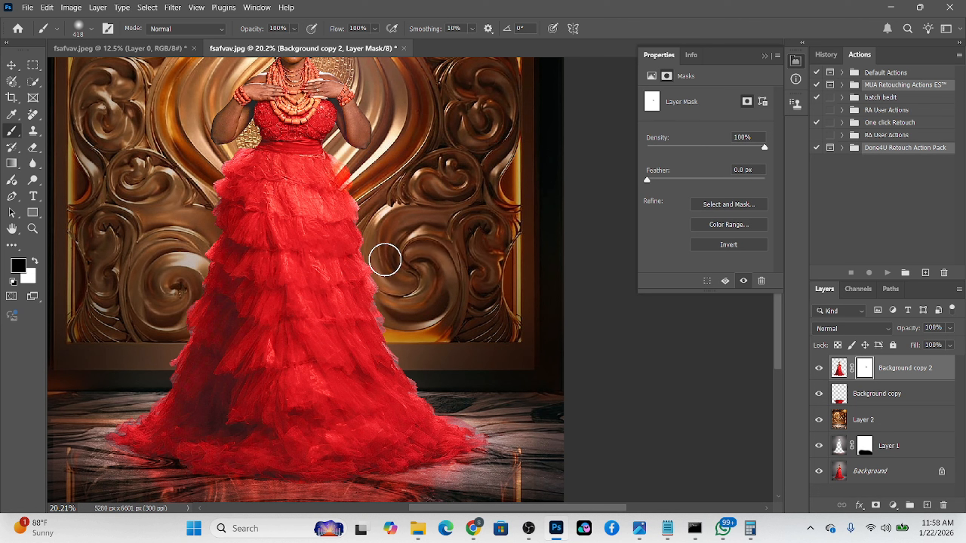
{"action": "key", "text": "ctrl+z"}
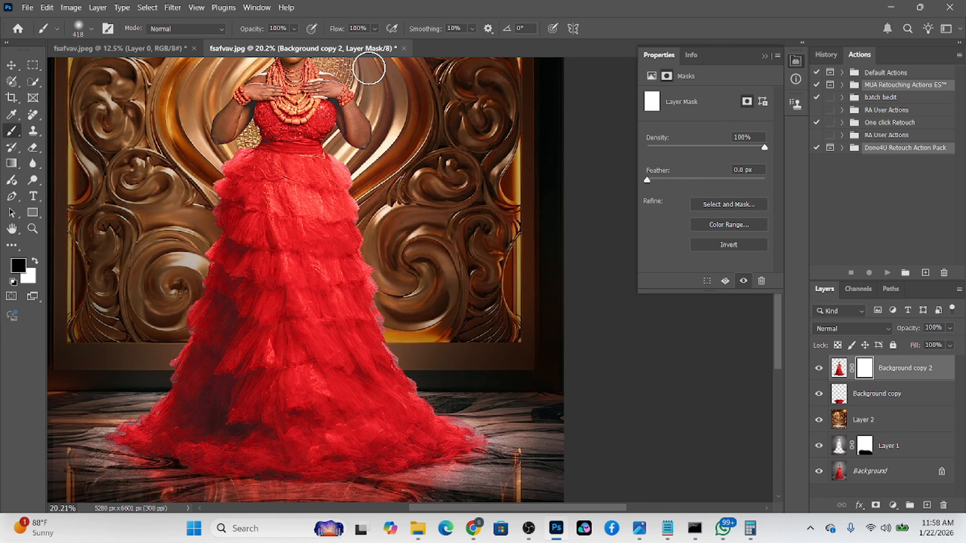
Step: Reduce the brush flow to 19% and the size to 357 px, and paint black on the mask along the skirt's right edge
{"action": "left_click", "coordinate": [375, 29]}
{"action": "left_click_drag", "start_coordinate": [347, 43], "coordinate": [341, 44]}
{"action": "scroll", "coordinate": [376, 172], "scroll_direction": "up", "scroll_amount": 5}
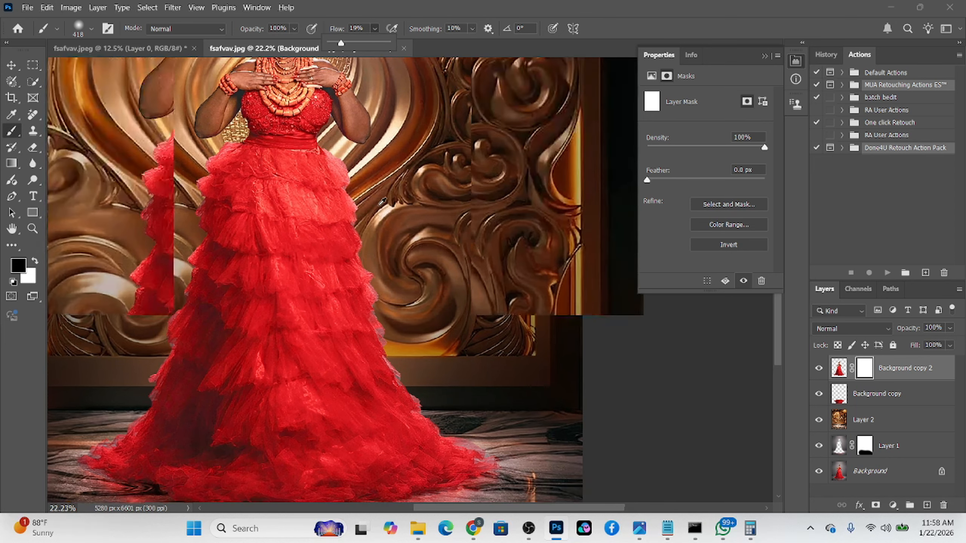
{"action": "left_click_drag", "start_coordinate": [374, 208], "coordinate": [370, 207]}
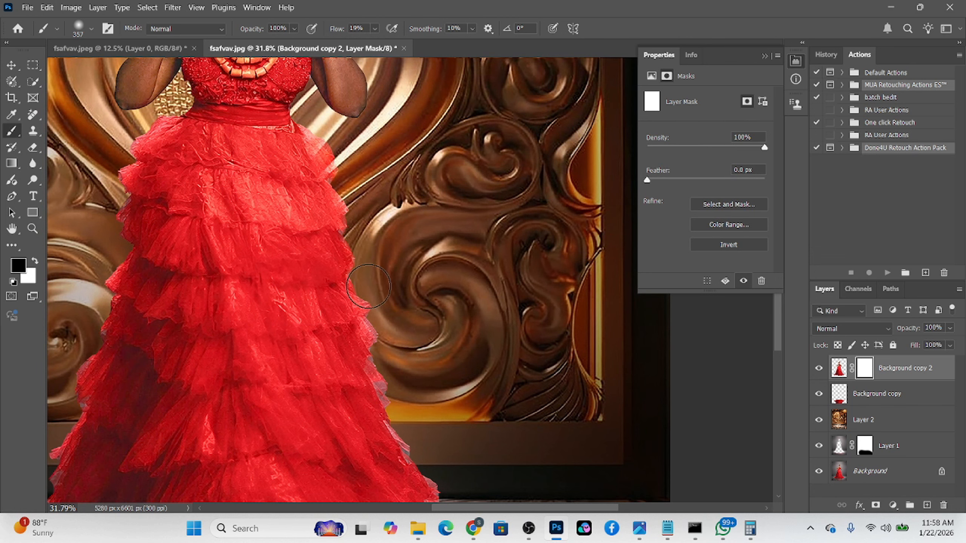
{"action": "mouse_move", "coordinate": [383, 331]}
{"action": "left_mouse_down"}
{"action": "mouse_move", "coordinate": [399, 418]}
{"action": "mouse_move", "coordinate": [393, 375]}
{"action": "left_mouse_up"}
{"action": "left_click_drag", "start_coordinate": [408, 384], "coordinate": [360, 241]}
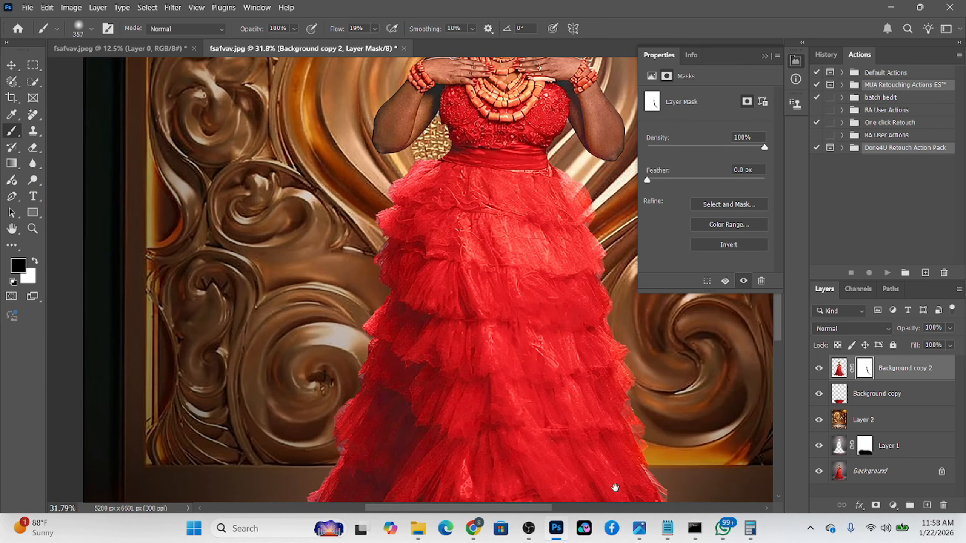
Step: Paint black on the mask along the skirt's left edge down to the hem, and apply the mask to Background copy 2
{"action": "mouse_move", "coordinate": [419, 174]}
{"action": "left_mouse_down"}
{"action": "mouse_move", "coordinate": [386, 207]}
{"action": "mouse_move", "coordinate": [375, 244]}
{"action": "mouse_move", "coordinate": [377, 314]}
{"action": "mouse_move", "coordinate": [354, 386]}
{"action": "mouse_move", "coordinate": [338, 194]}
{"action": "left_mouse_up"}
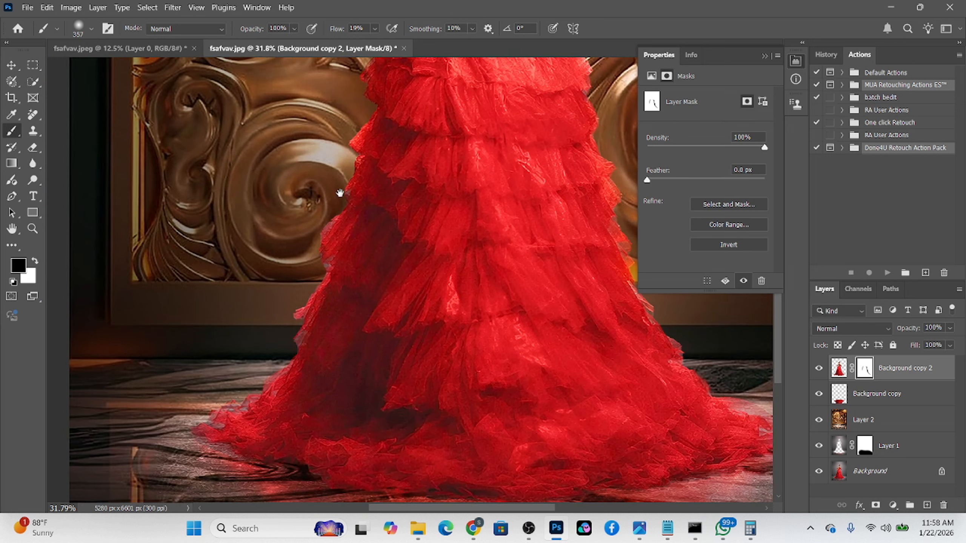
{"action": "mouse_move", "coordinate": [325, 255]}
{"action": "left_mouse_down"}
{"action": "mouse_move", "coordinate": [297, 353]}
{"action": "mouse_move", "coordinate": [300, 317]}
{"action": "mouse_move", "coordinate": [265, 386]}
{"action": "mouse_move", "coordinate": [214, 401]}
{"action": "mouse_move", "coordinate": [279, 366]}
{"action": "mouse_move", "coordinate": [233, 418]}
{"action": "mouse_move", "coordinate": [181, 425]}
{"action": "left_mouse_up"}
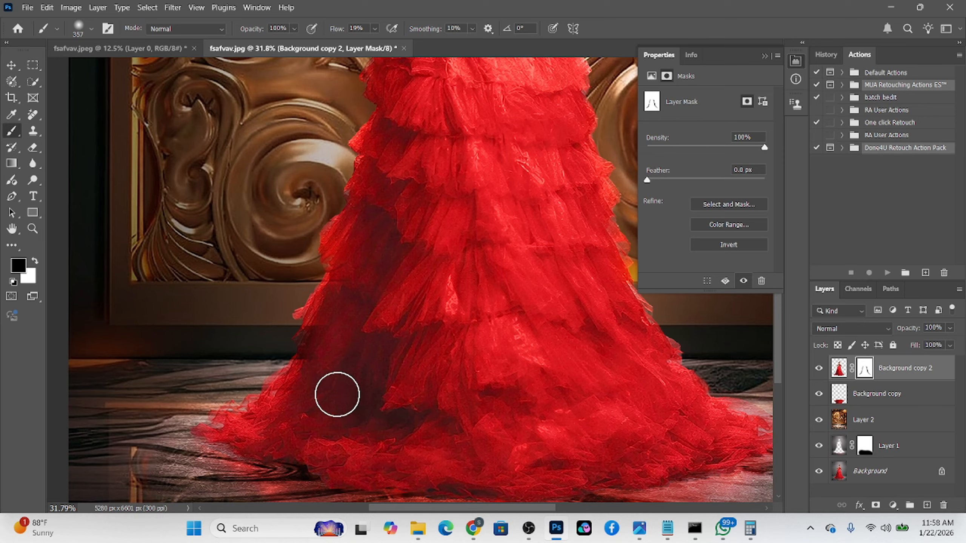
{"action": "scroll", "coordinate": [429, 231], "scroll_direction": "down", "scroll_amount": 4}
{"action": "left_click_drag", "start_coordinate": [429, 230], "coordinate": [370, 323]}
{"action": "scroll", "coordinate": [400, 199], "scroll_direction": "down", "scroll_amount": 1}
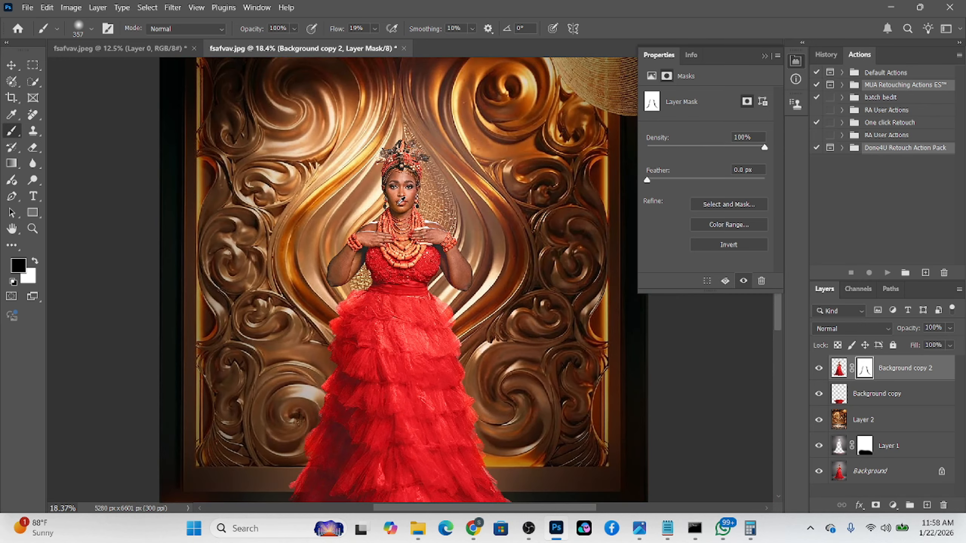
{"action": "scroll", "coordinate": [400, 199], "scroll_direction": "down", "scroll_amount": 4}
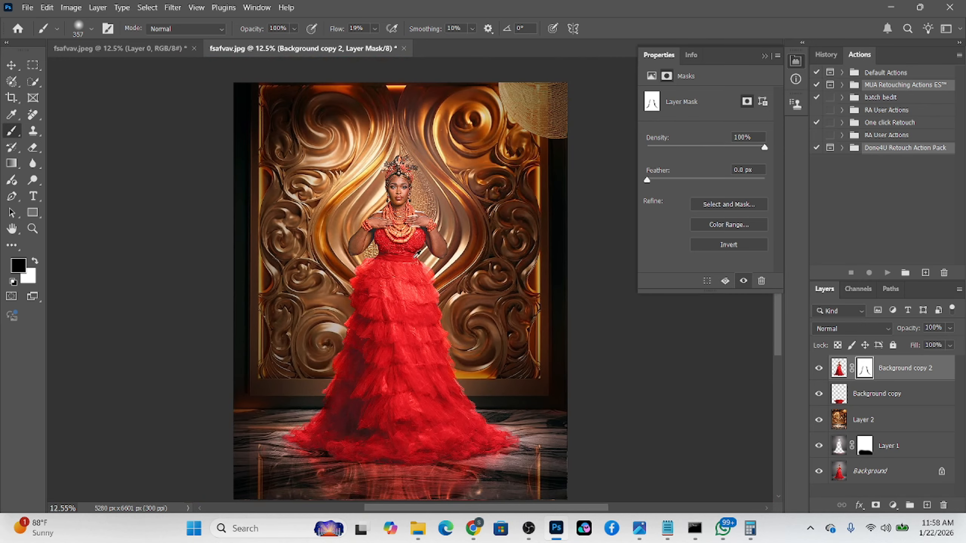
{"action": "right_click", "coordinate": [863, 364]}
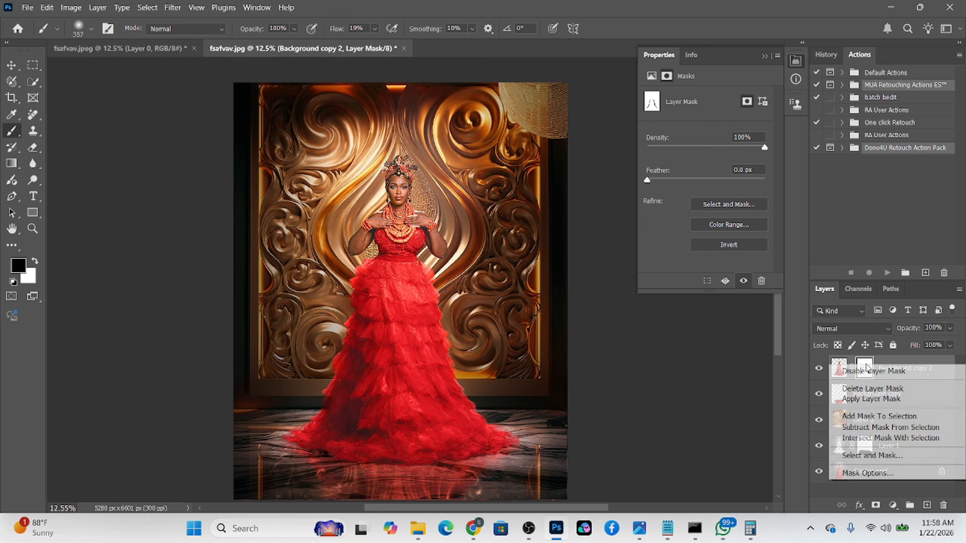
{"action": "left_click", "coordinate": [891, 403]}
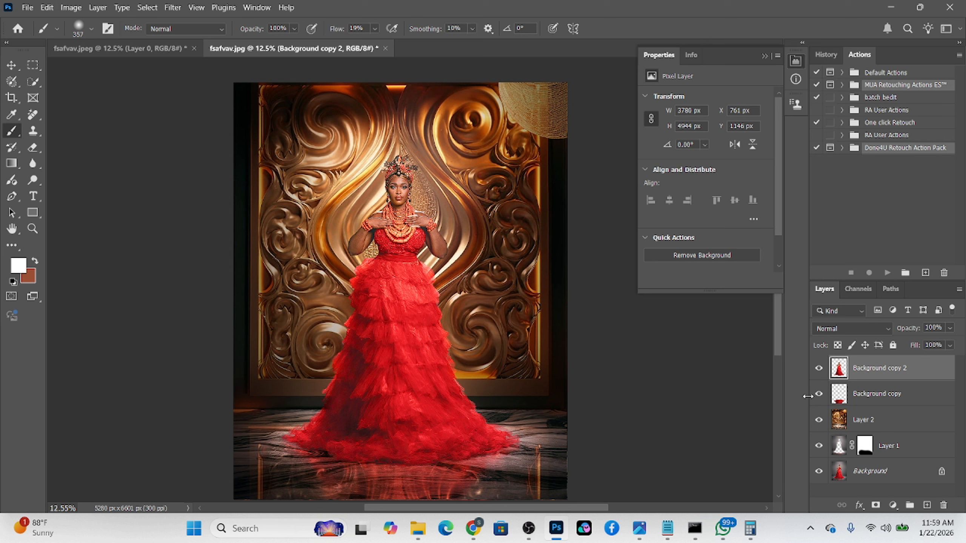
Step: Apply Curves to Layer 2, moving the black and white points inward and adding a point at input 182, output 186
{"action": "left_click", "coordinate": [873, 415]}
{"action": "key", "text": "ctrl+m"}
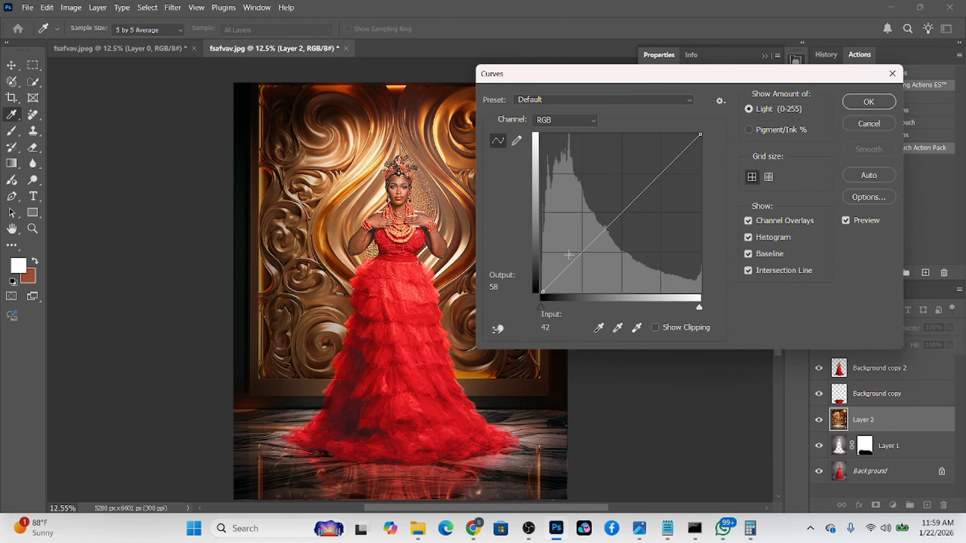
{"action": "left_click_drag", "start_coordinate": [541, 307], "coordinate": [547, 307]}
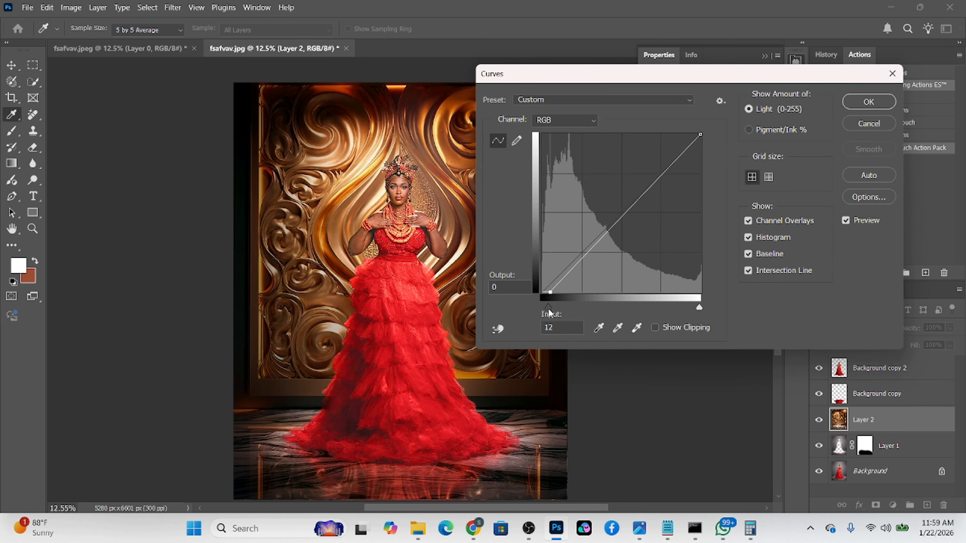
{"action": "mouse_move", "coordinate": [693, 312]}
{"action": "left_mouse_down"}
{"action": "mouse_move", "coordinate": [673, 317]}
{"action": "mouse_move", "coordinate": [686, 318]}
{"action": "left_mouse_up"}
{"action": "left_click_drag", "start_coordinate": [551, 307], "coordinate": [555, 307]}
{"action": "left_click_drag", "start_coordinate": [659, 176], "coordinate": [655, 177]}
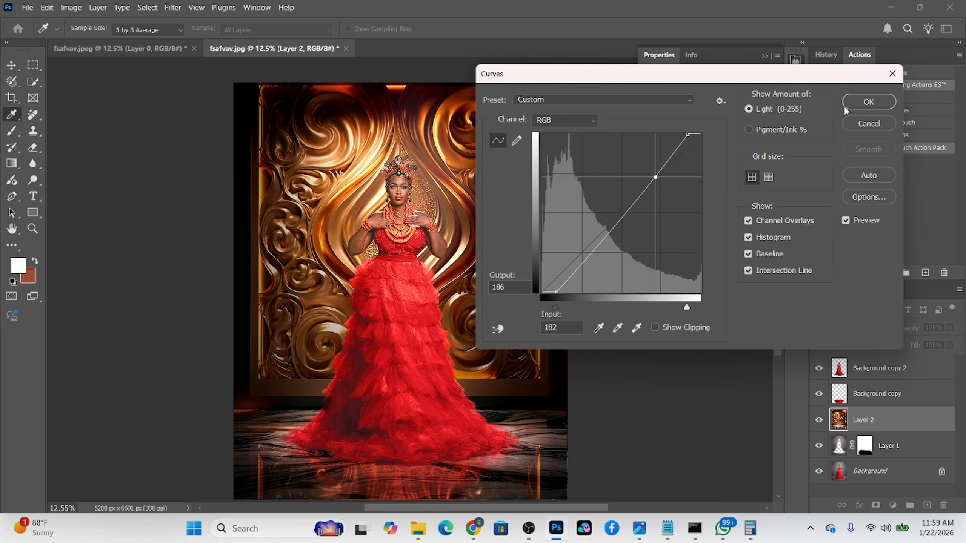
{"action": "left_click", "coordinate": [858, 103]}
{"action": "key", "text": "b"}
{"action": "scroll", "coordinate": [545, 186], "scroll_direction": "down", "scroll_amount": 2}
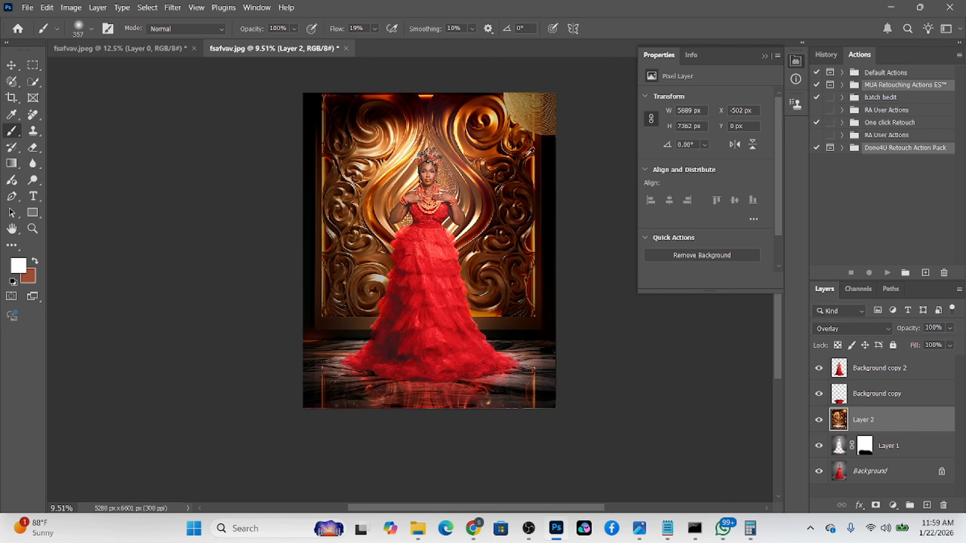
{"action": "scroll", "coordinate": [477, 264], "scroll_direction": "up", "scroll_amount": 2}
{"action": "scroll", "coordinate": [477, 264], "scroll_direction": "down", "scroll_amount": 1}
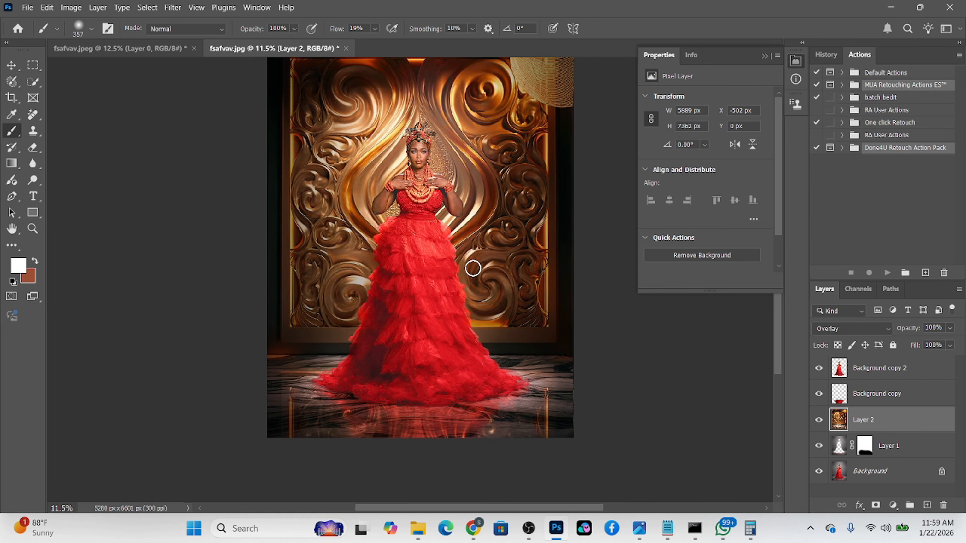
{"action": "scroll", "coordinate": [472, 243], "scroll_direction": "up", "scroll_amount": 1}
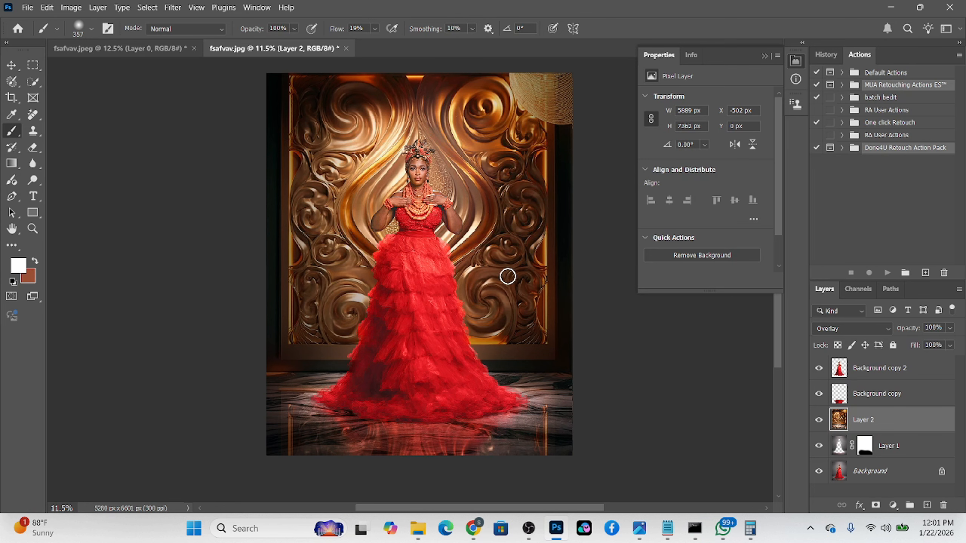
{"action": "scroll", "coordinate": [466, 212], "scroll_direction": "up", "scroll_amount": 2}
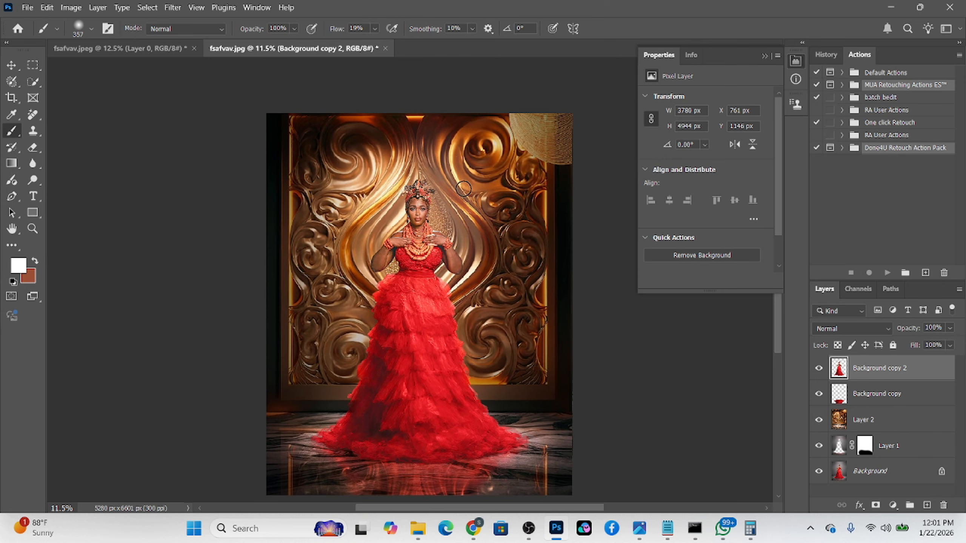
{"action": "scroll", "coordinate": [463, 190], "scroll_direction": "down", "scroll_amount": 2}
{"action": "scroll", "coordinate": [464, 188], "scroll_direction": "up", "scroll_amount": 1}
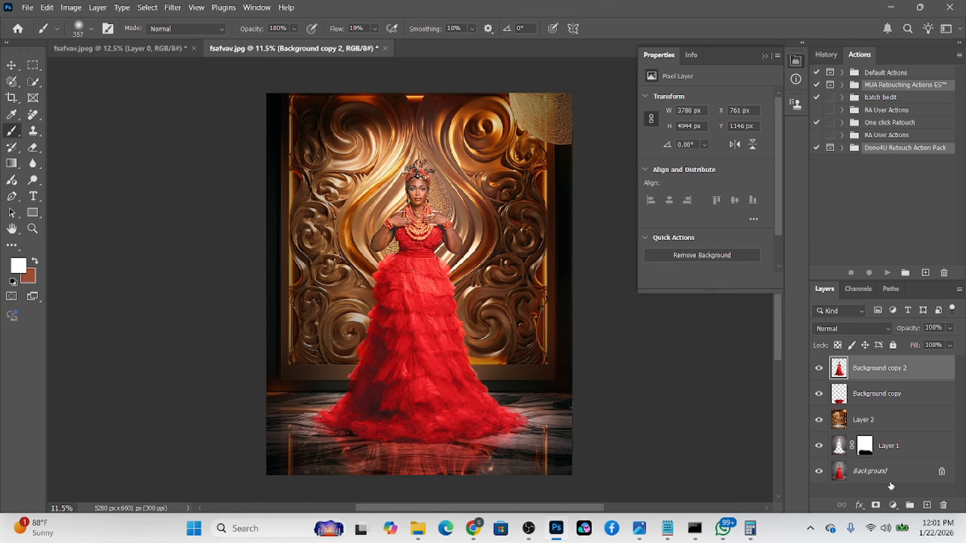
Step: Add a Solid Color fill layer above Background copy 2, starting from #8B4A2F and making the brown more saturated and slightly brighter
{"action": "left_click", "coordinate": [892, 505]}
{"action": "left_click", "coordinate": [889, 290]}
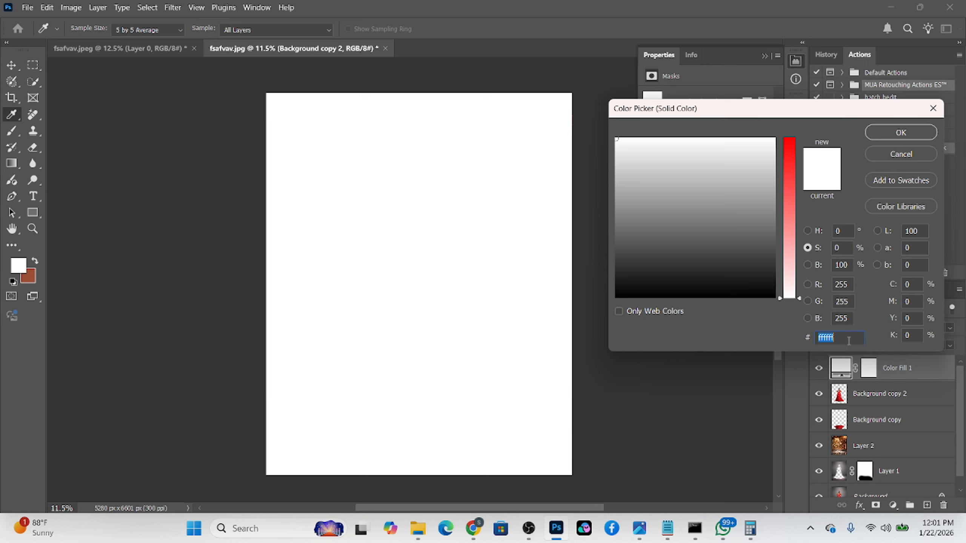
{"action": "type", "text": "#8B4A2F"}
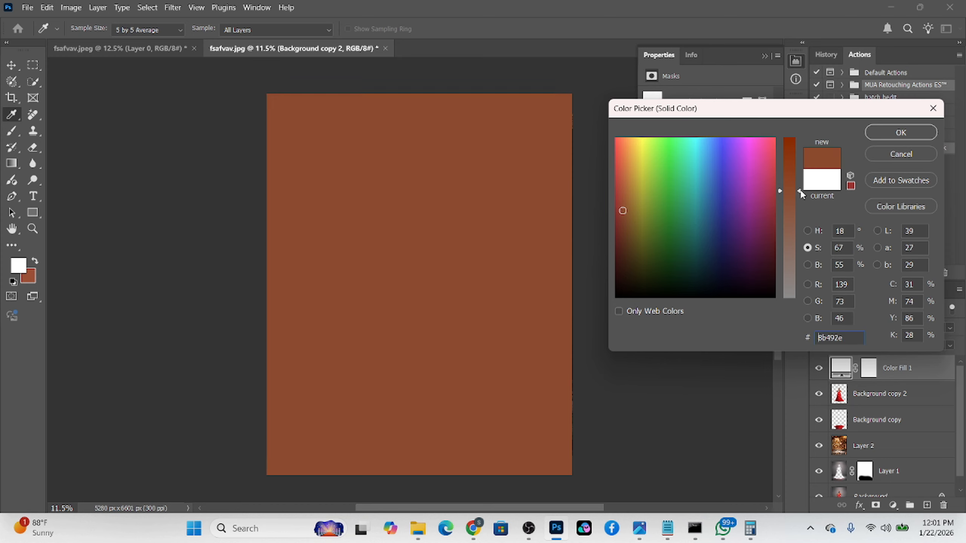
{"action": "left_click_drag", "start_coordinate": [800, 190], "coordinate": [800, 178]}
{"action": "left_click", "coordinate": [808, 231]}
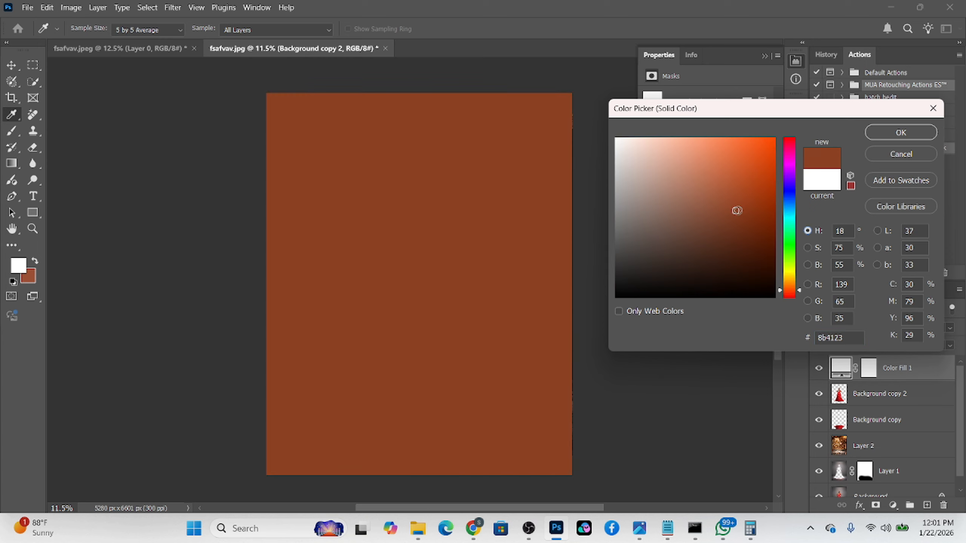
{"action": "left_click_drag", "start_coordinate": [737, 211], "coordinate": [737, 200]}
{"action": "left_click", "coordinate": [892, 133]}
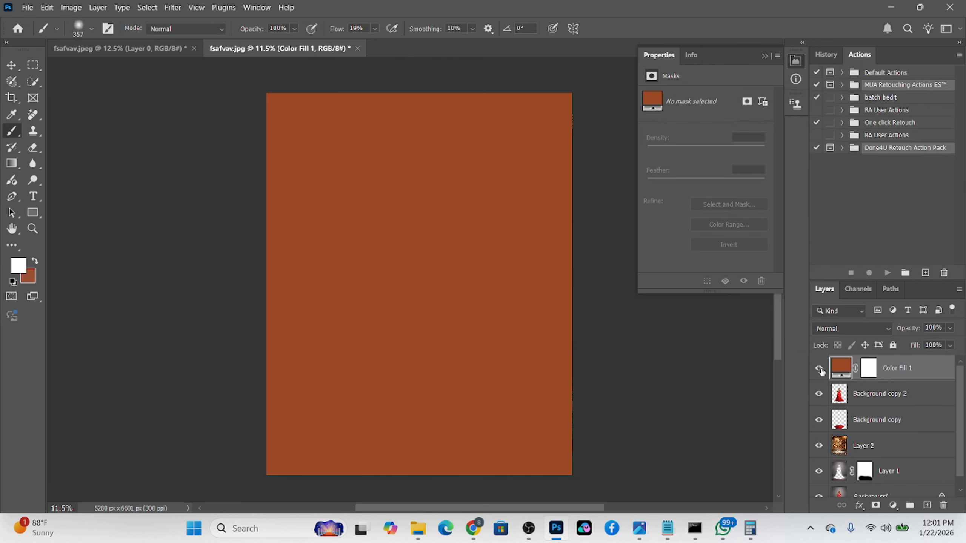
Step: Hide the color fill layer and duplicate Background copy 2
{"action": "left_click", "coordinate": [819, 369]}
{"action": "left_click", "coordinate": [889, 394]}
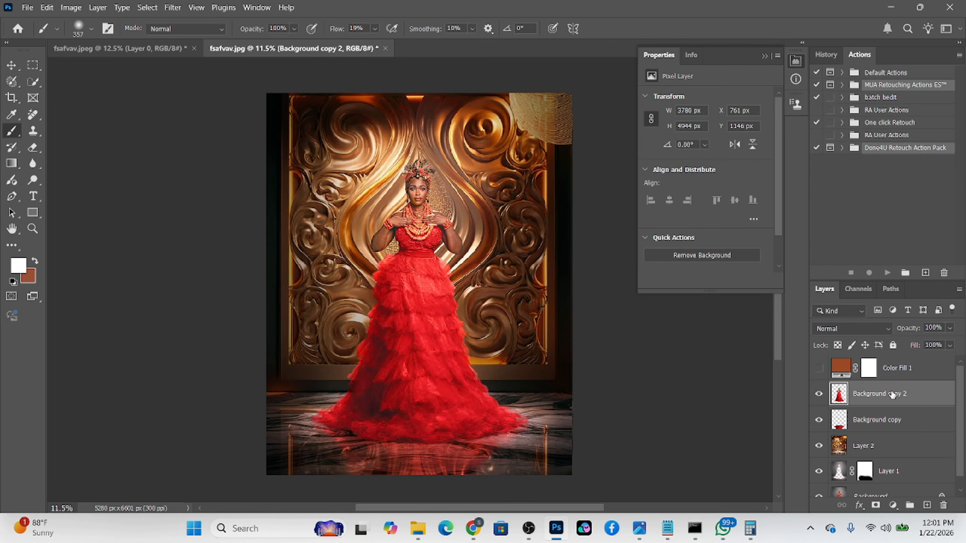
{"action": "key", "text": "ctrl+j"}
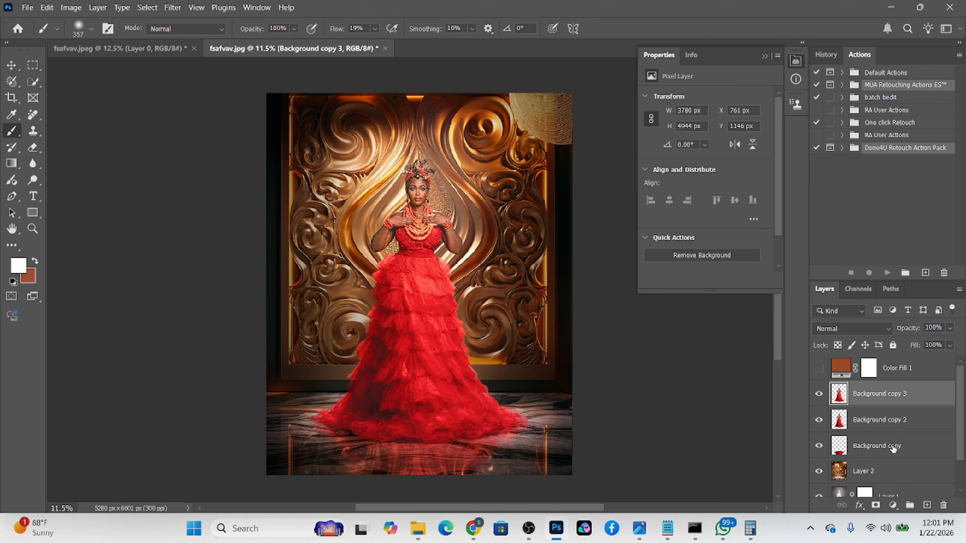
Step: Add a layer mask to the duplicate and limit it to skin tones with Color Range at fuzziness 0, adding samples near the face
{"action": "left_click", "coordinate": [875, 505]}
{"action": "left_click", "coordinate": [147, 7]}
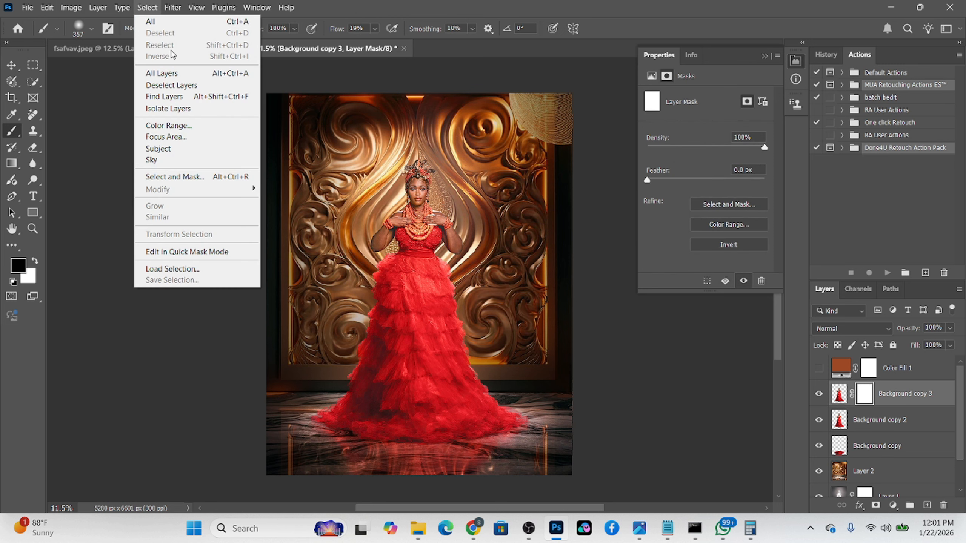
{"action": "left_click", "coordinate": [186, 125]}
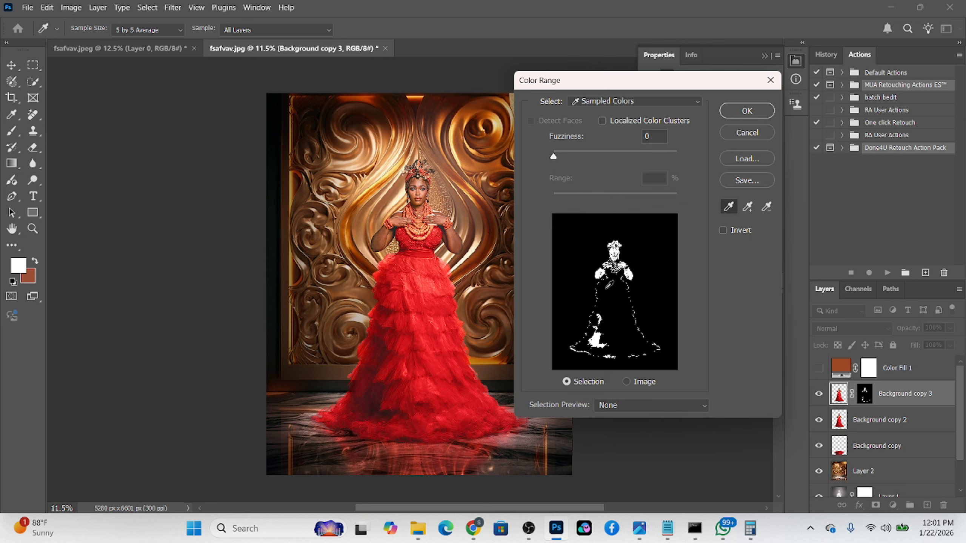
{"action": "left_click", "coordinate": [747, 209]}
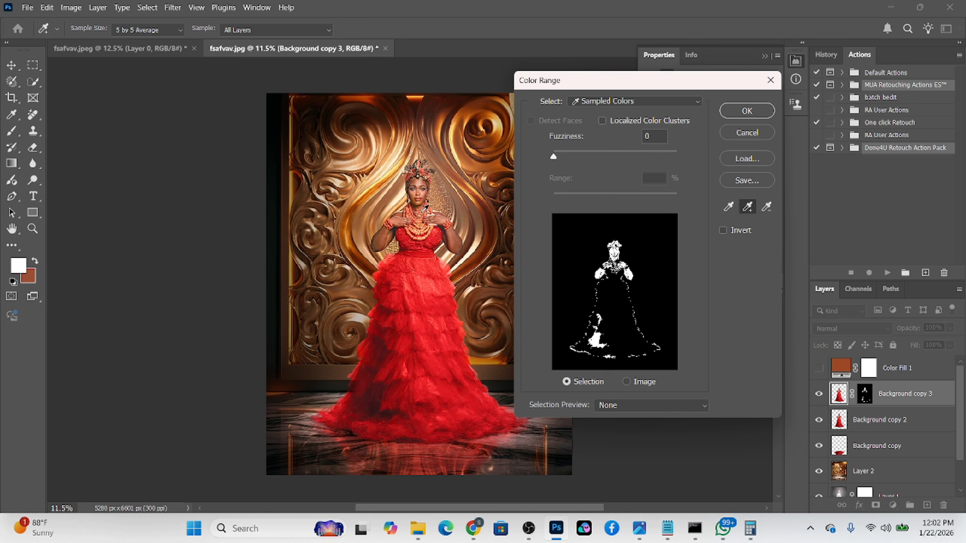
{"action": "left_click", "coordinate": [423, 208]}
{"action": "left_click", "coordinate": [426, 205]}
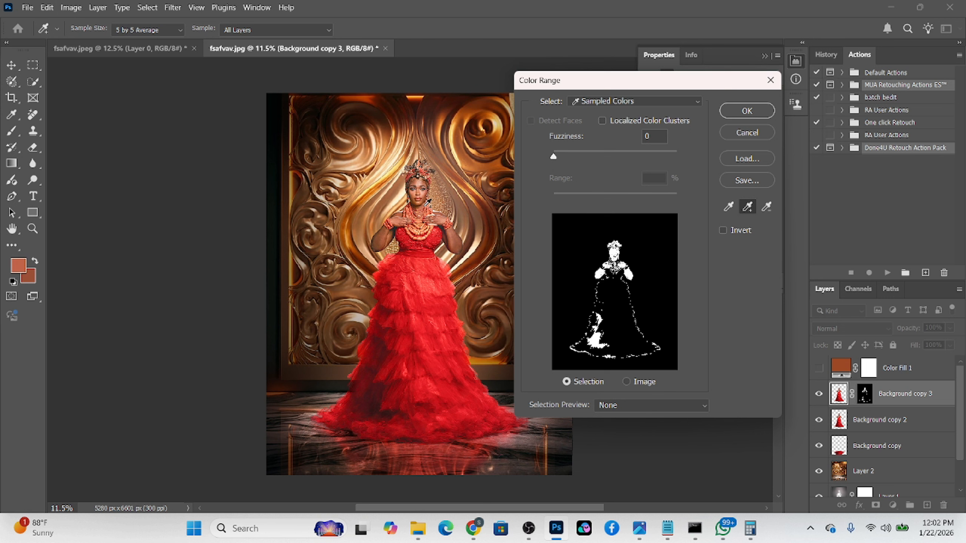
{"action": "left_click", "coordinate": [747, 110]}
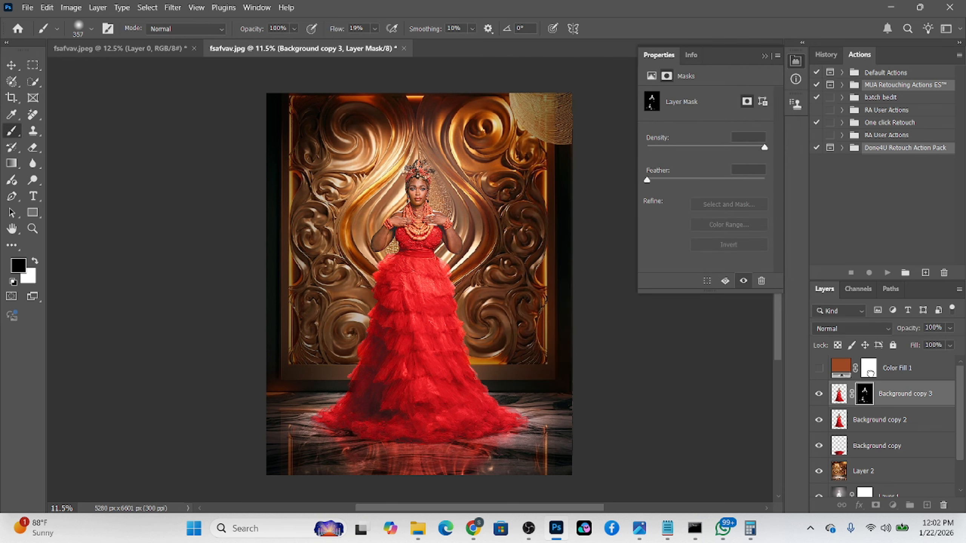
Step: Move the skin mask onto Color Fill 1 in place of its mask, show that layer, and delete Background copy 3
{"action": "left_click_drag", "start_coordinate": [870, 374], "coordinate": [869, 371]}
{"action": "left_click", "coordinate": [817, 368]}
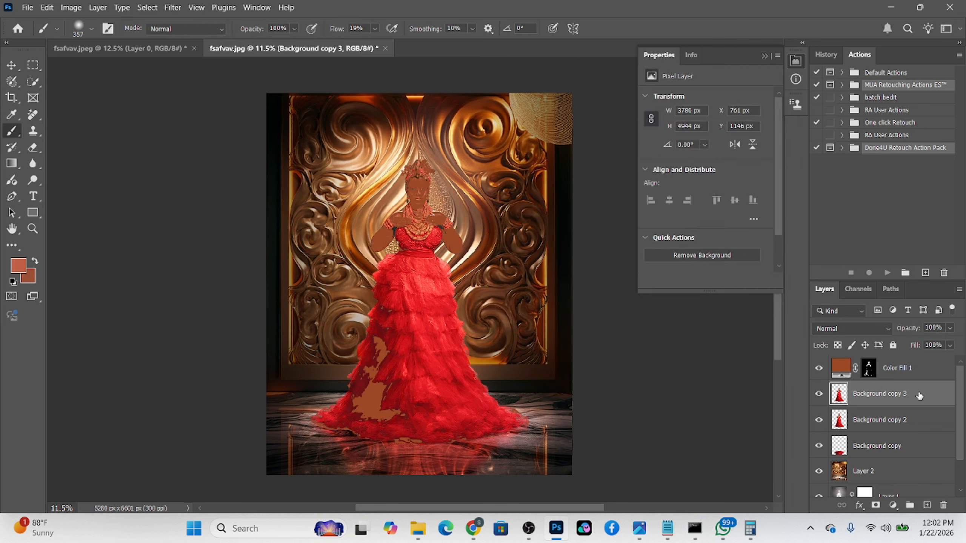
{"action": "key", "text": "Delete"}
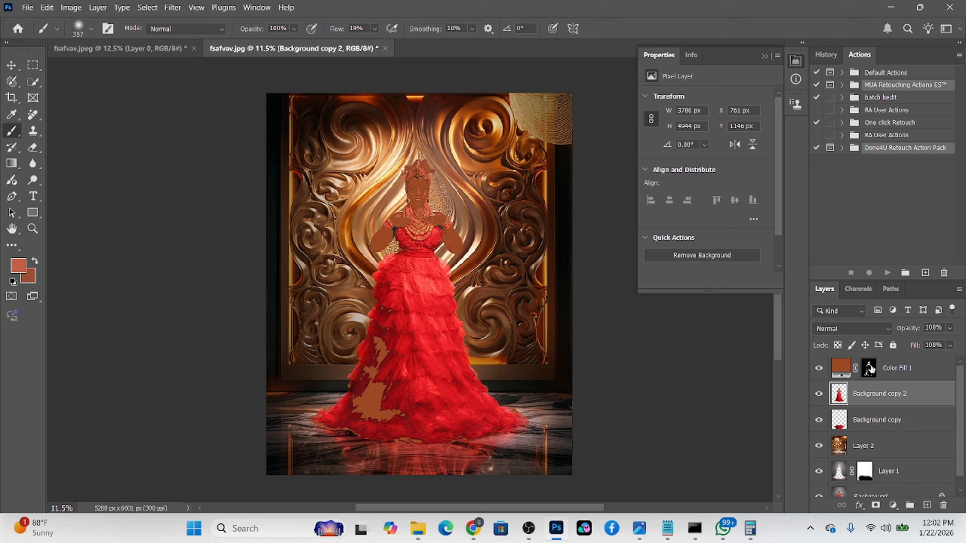
Step: Paint black on the Color Fill 1 mask with a 1383 px brush at 100% flow to remove the brown patches from the skirt
{"action": "left_click", "coordinate": [869, 369]}
{"action": "key", "text": "d"}
{"action": "key", "text": "v"}
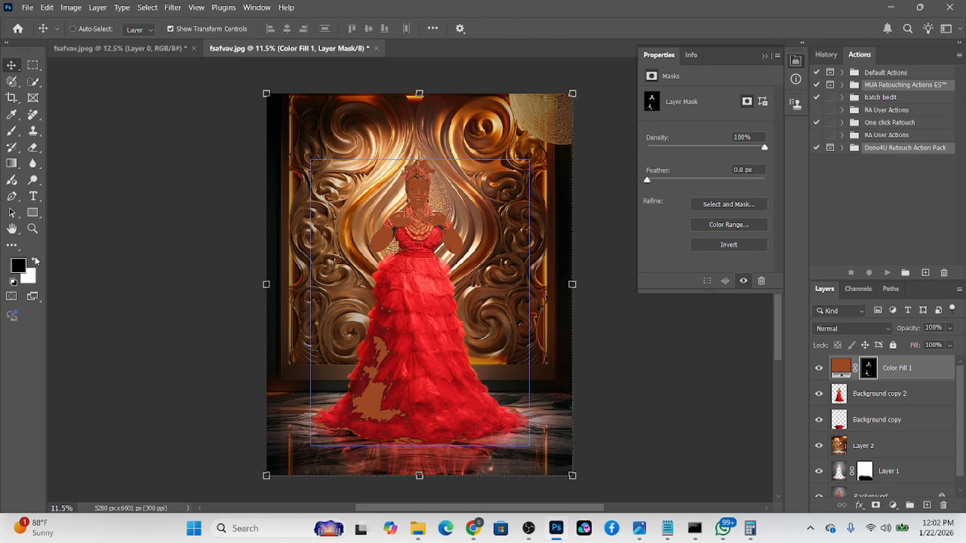
{"action": "left_click", "coordinate": [11, 132]}
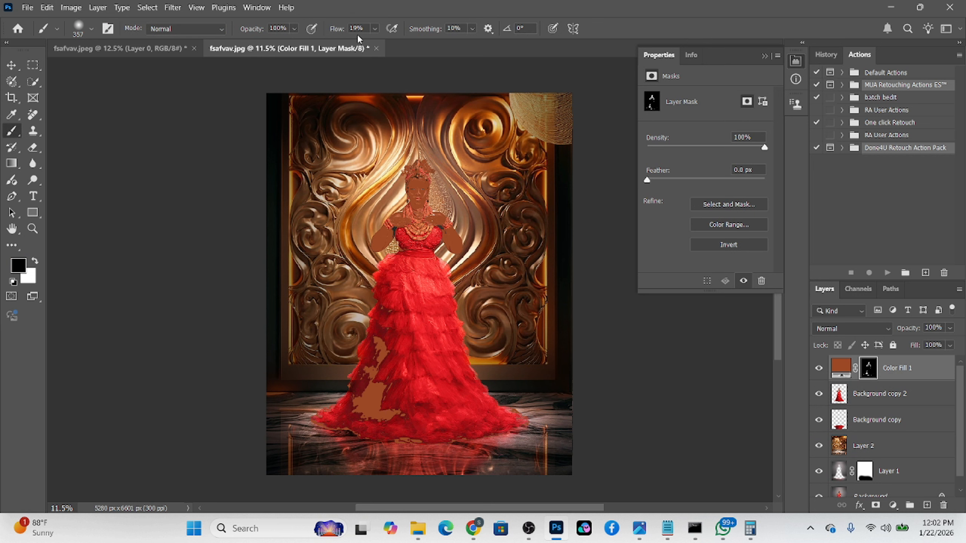
{"action": "left_click_drag", "start_coordinate": [334, 30], "coordinate": [581, 143]}
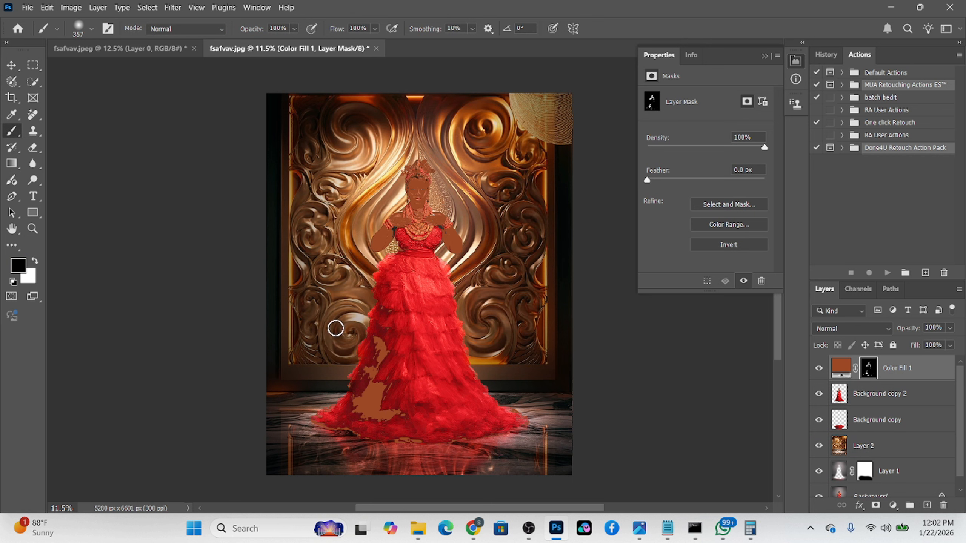
{"action": "right_click", "coordinate": [397, 341], "text": "alt"}
{"action": "mouse_move", "coordinate": [396, 370]}
{"action": "left_mouse_down"}
{"action": "mouse_move", "coordinate": [362, 365]}
{"action": "mouse_move", "coordinate": [377, 386]}
{"action": "mouse_move", "coordinate": [422, 399]}
{"action": "left_mouse_up"}
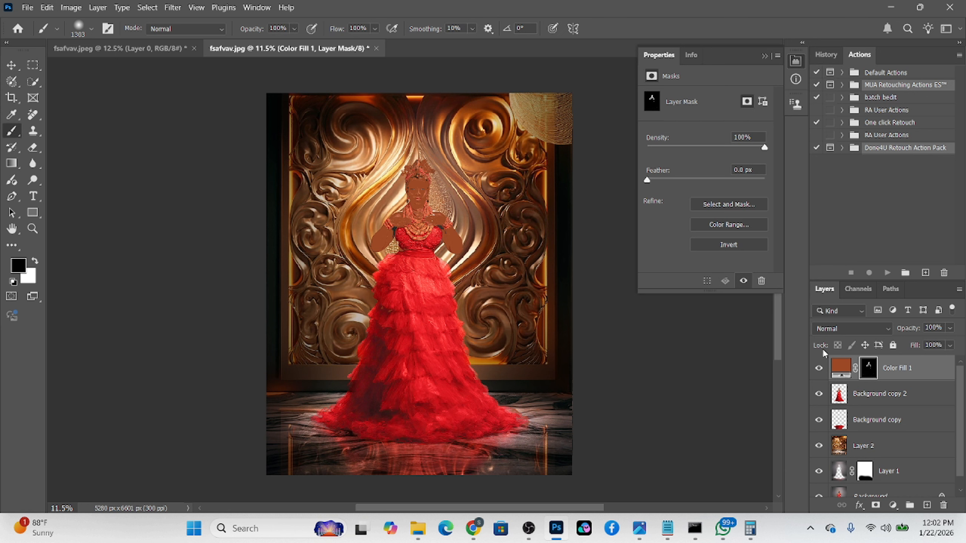
Step: Set Color Fill 1 to Soft Light with 28% fill and duplicate it
{"action": "left_click", "coordinate": [825, 334]}
{"action": "left_click", "coordinate": [838, 331]}
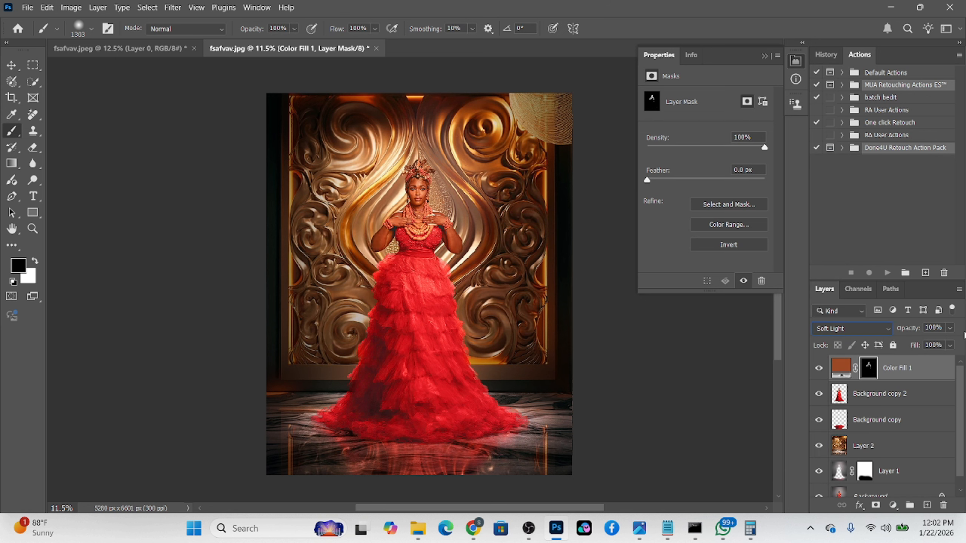
{"action": "left_click", "coordinate": [953, 347]}
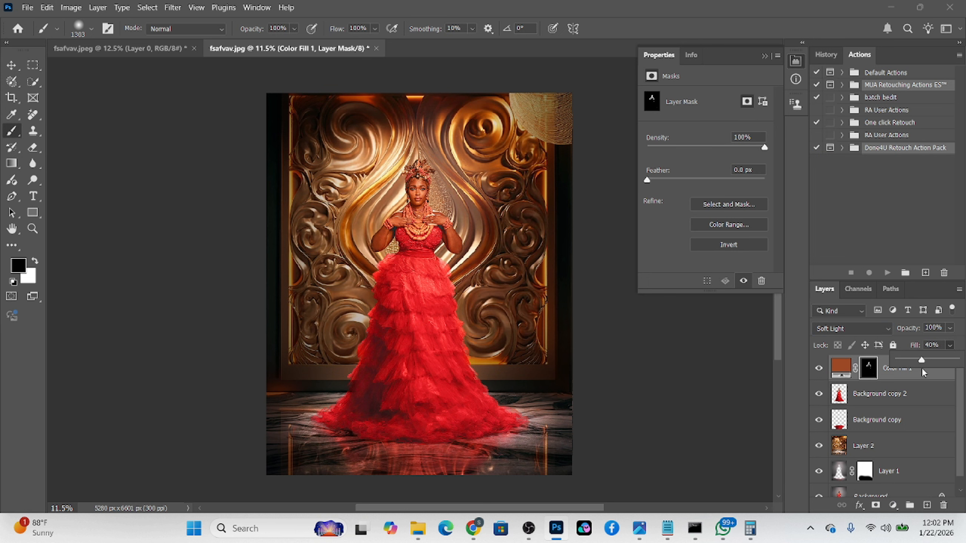
{"action": "left_click_drag", "start_coordinate": [923, 370], "coordinate": [919, 371]}
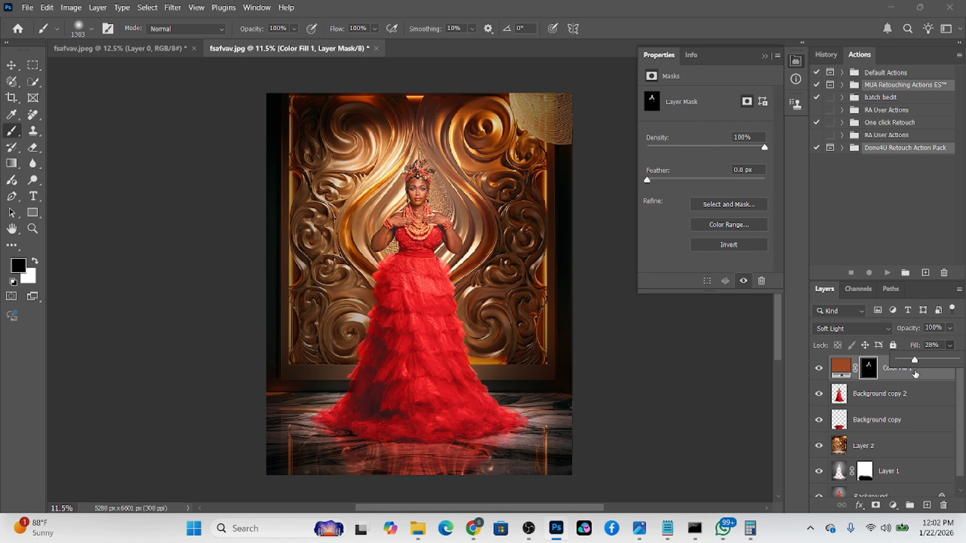
{"action": "key", "text": "ctrl+j"}
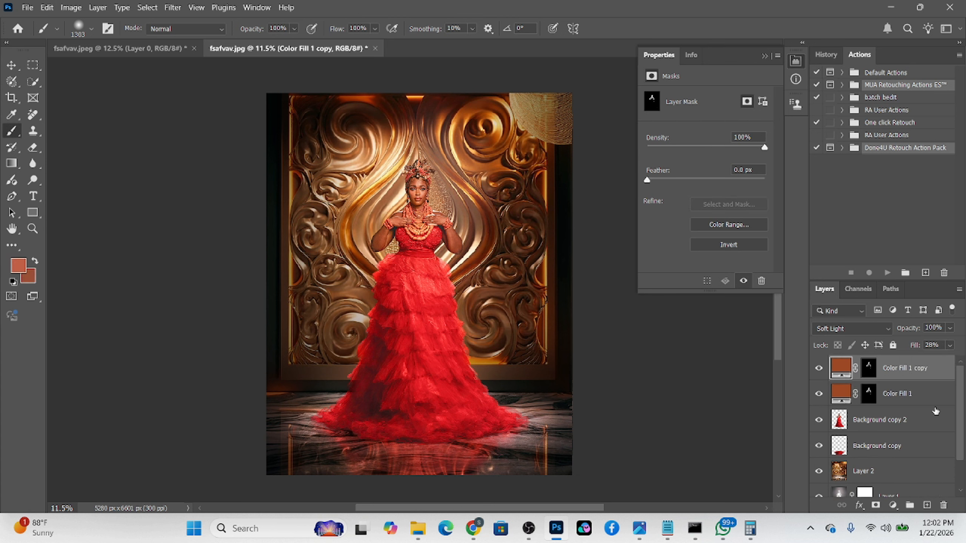
Step: Set the lower fill layer, Color Fill 1, to the Color blend mode with 11% fill
{"action": "left_click", "coordinate": [936, 388]}
{"action": "left_click", "coordinate": [855, 328]}
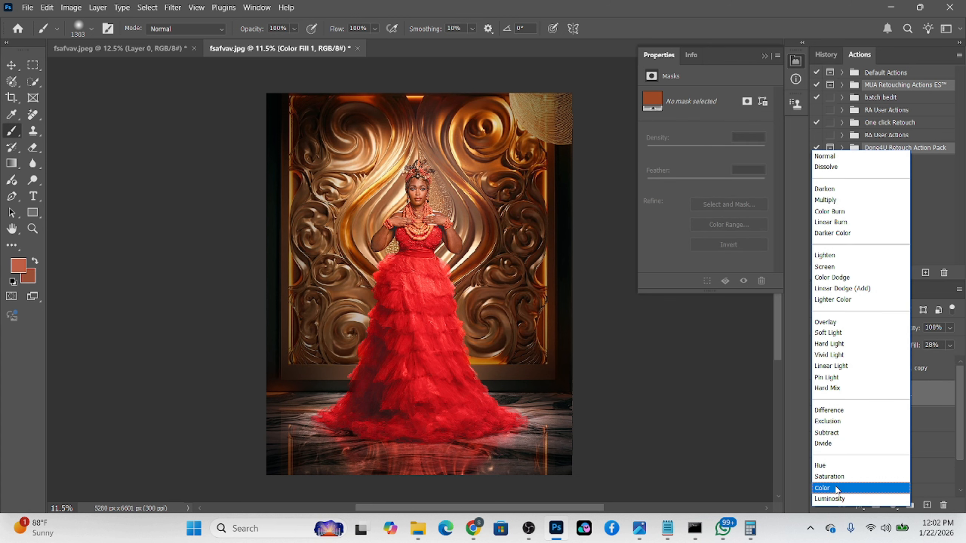
{"action": "left_click", "coordinate": [836, 488]}
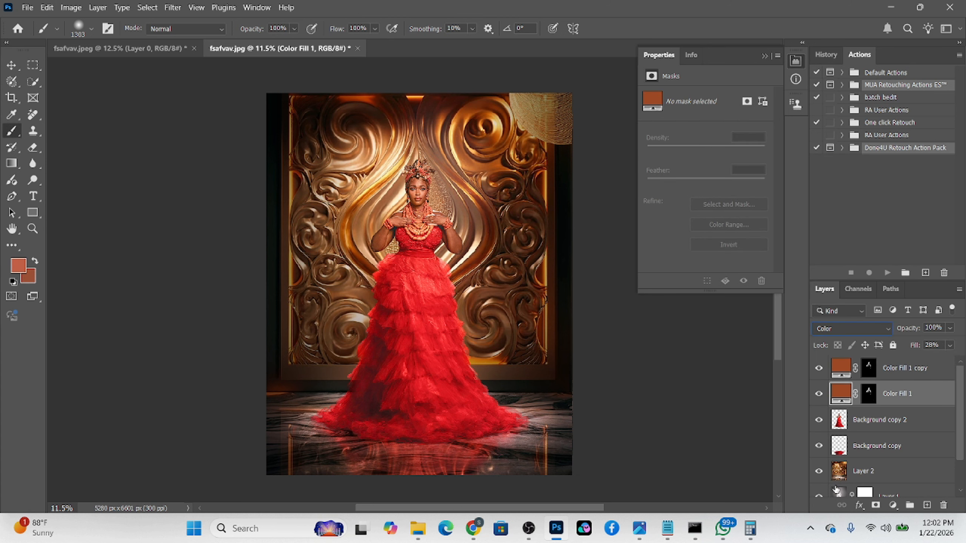
{"action": "left_click", "coordinate": [949, 345]}
{"action": "scroll", "coordinate": [476, 268], "scroll_direction": "up", "scroll_amount": 2}
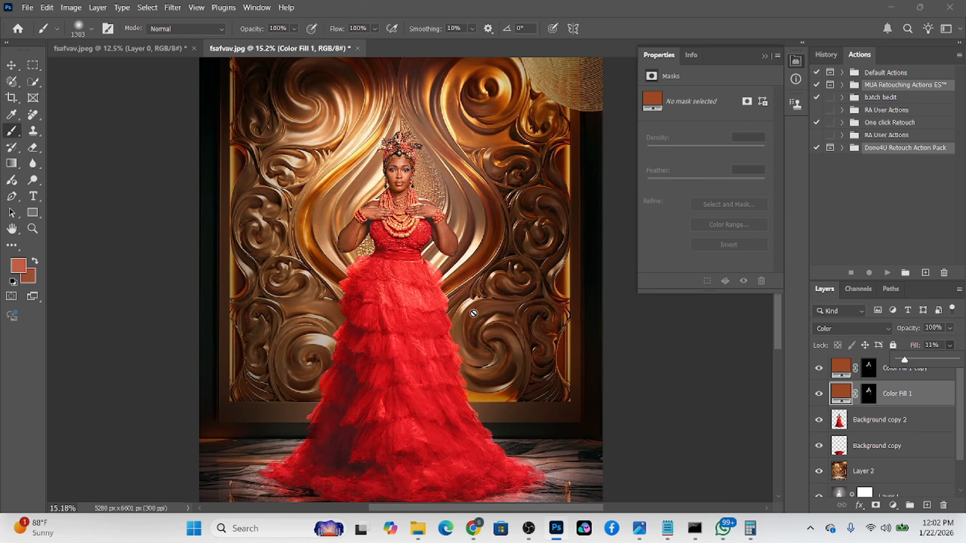
{"action": "scroll", "coordinate": [468, 315], "scroll_direction": "up", "scroll_amount": 1}
Step: Recolor Color Fill 1 copy to a brighter, more saturated orange with brightness 86% and saturation 91% (dc4f14)
{"action": "double_click", "coordinate": [840, 367]}
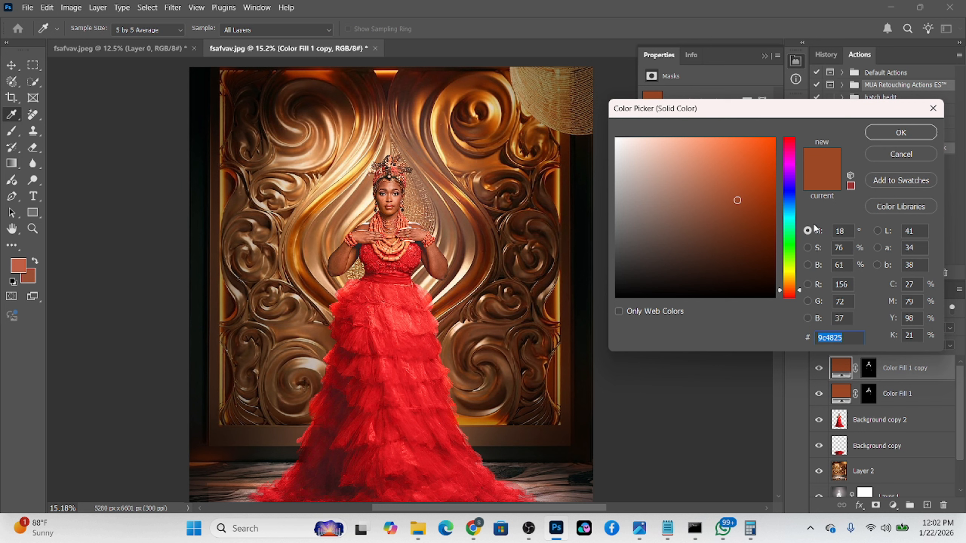
{"action": "left_click", "coordinate": [808, 266]}
{"action": "left_click_drag", "start_coordinate": [800, 200], "coordinate": [798, 161]}
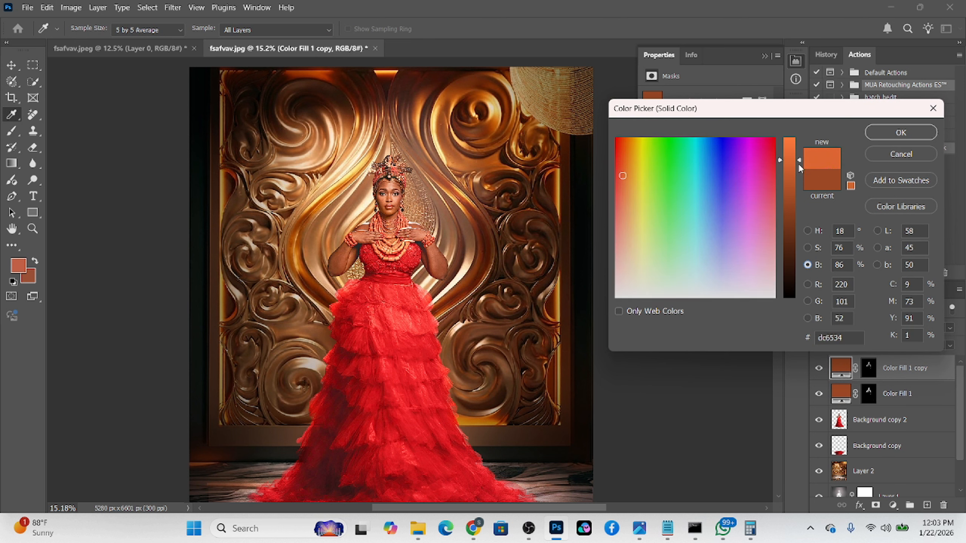
{"action": "left_click", "coordinate": [806, 248]}
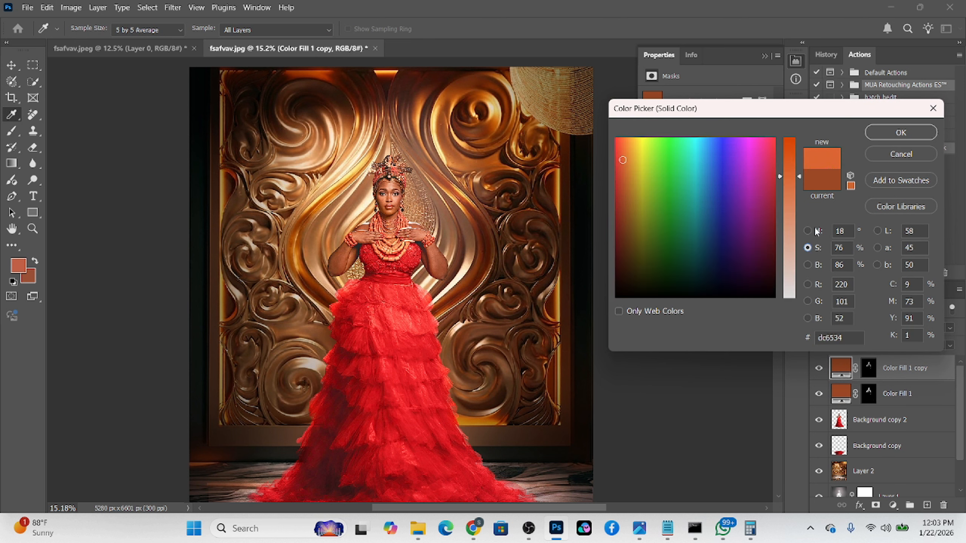
{"action": "left_click_drag", "start_coordinate": [798, 177], "coordinate": [800, 152]}
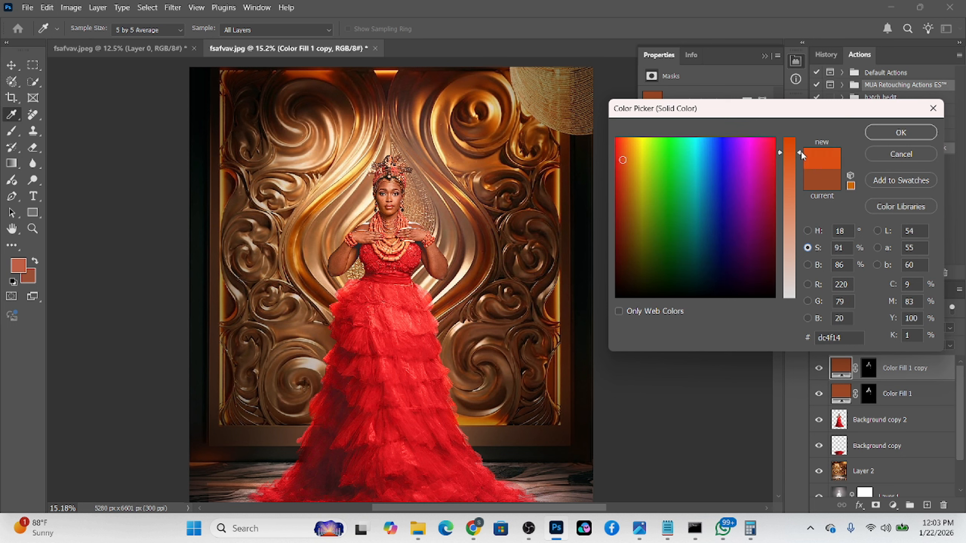
{"action": "left_click", "coordinate": [869, 132]}
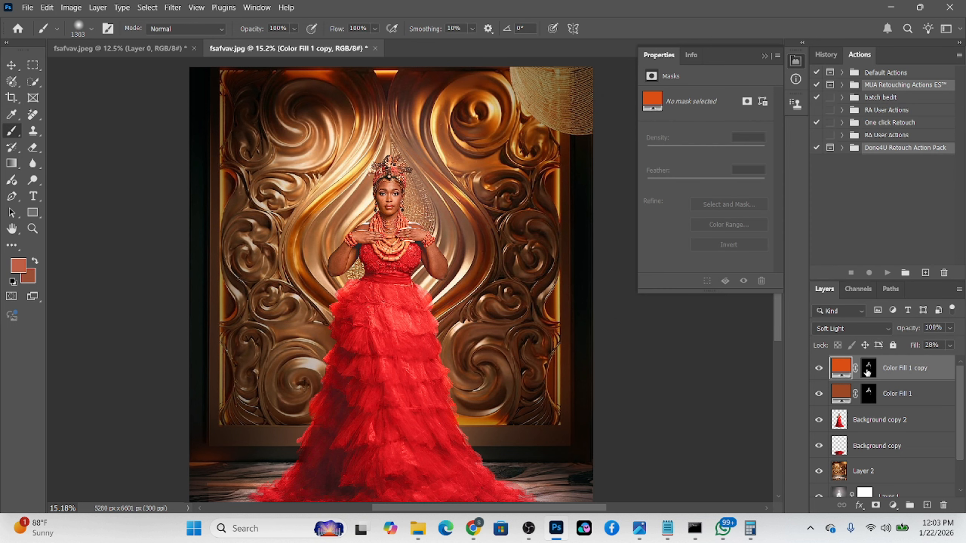
Step: Copy the hex color dc4f14 from Color Fill 1 copy and apply it to Color Fill 1
{"action": "double_click", "coordinate": [842, 367]}
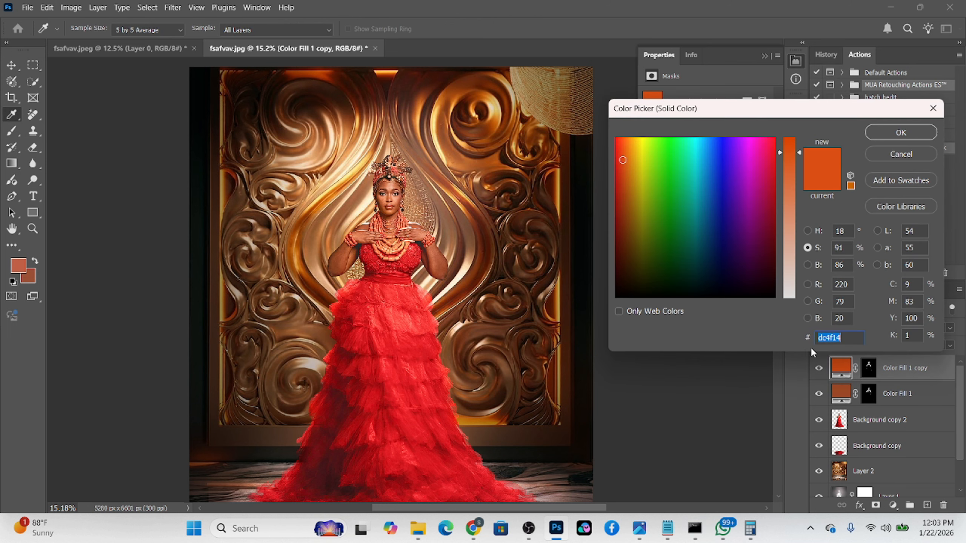
{"action": "left_click", "coordinate": [883, 129]}
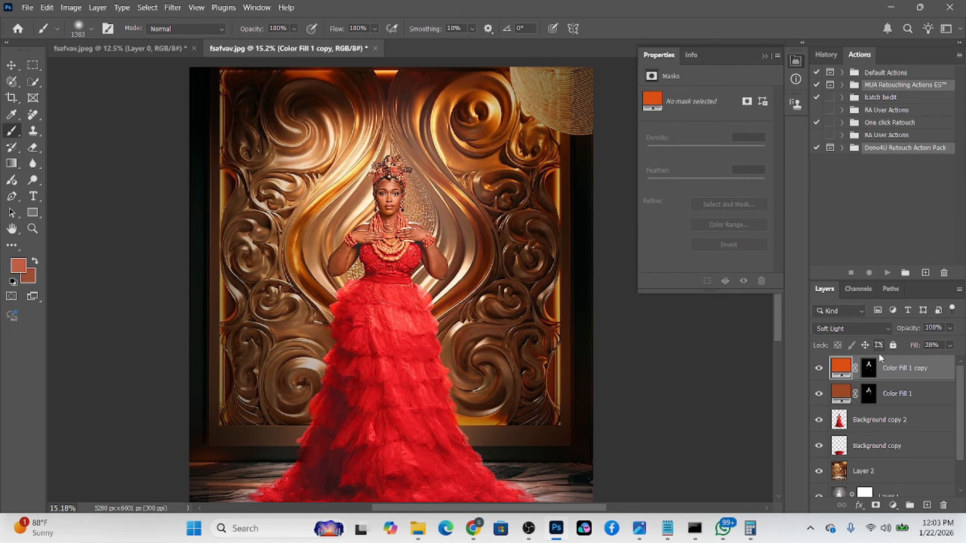
{"action": "double_click", "coordinate": [840, 396]}
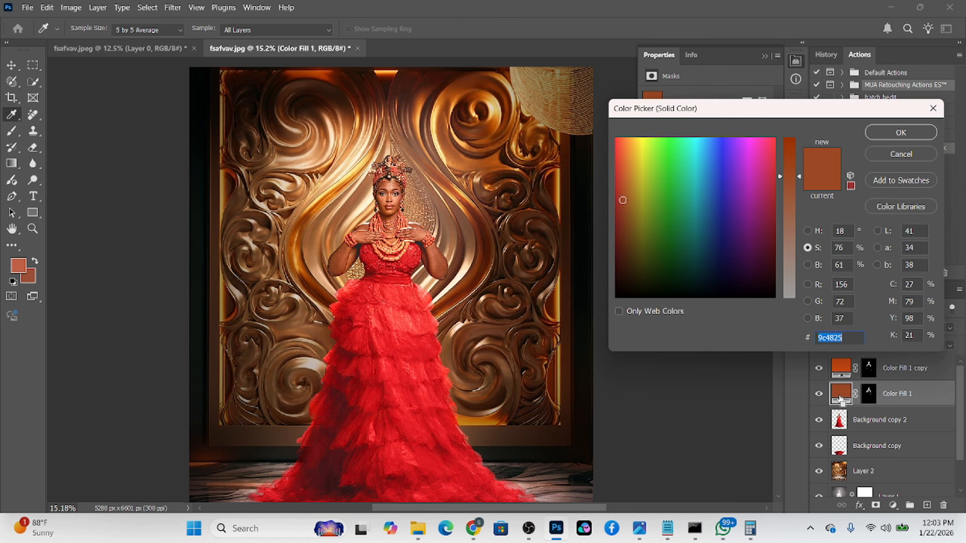
{"action": "type", "text": "dc4f14"}
{"action": "left_click", "coordinate": [903, 138]}
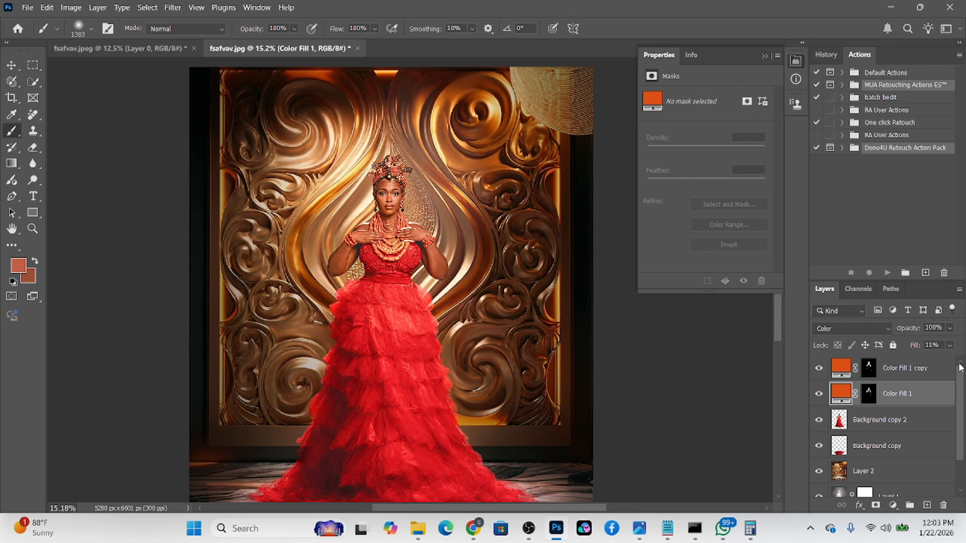
Step: Group the two color fill layers and toggle the group's visibility to compare the skin tone
{"action": "left_click", "coordinate": [948, 372], "text": "ctrl"}
{"action": "key", "text": "ctrl+g"}
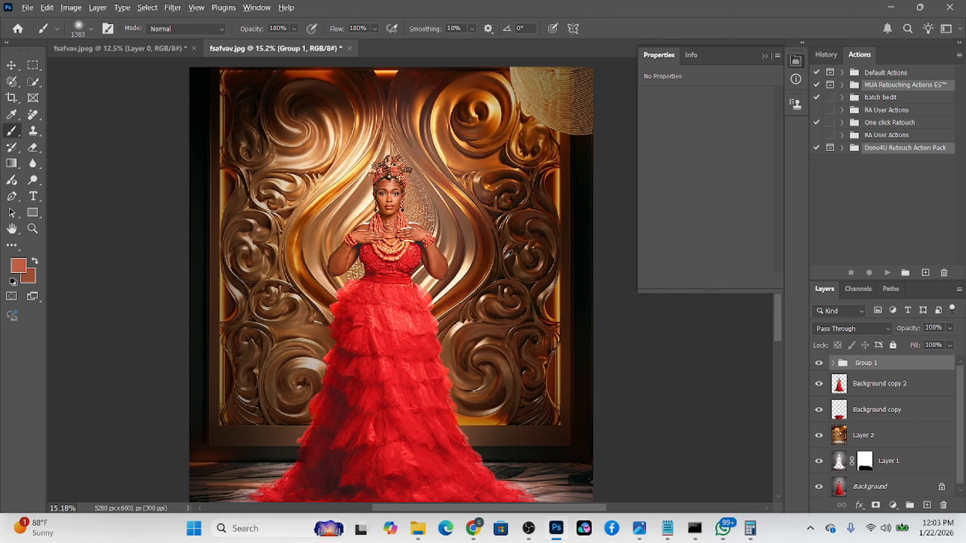
{"action": "scroll", "coordinate": [437, 219], "scroll_direction": "up", "scroll_amount": 3}
{"action": "left_click_drag", "start_coordinate": [434, 320], "coordinate": [451, 366]}
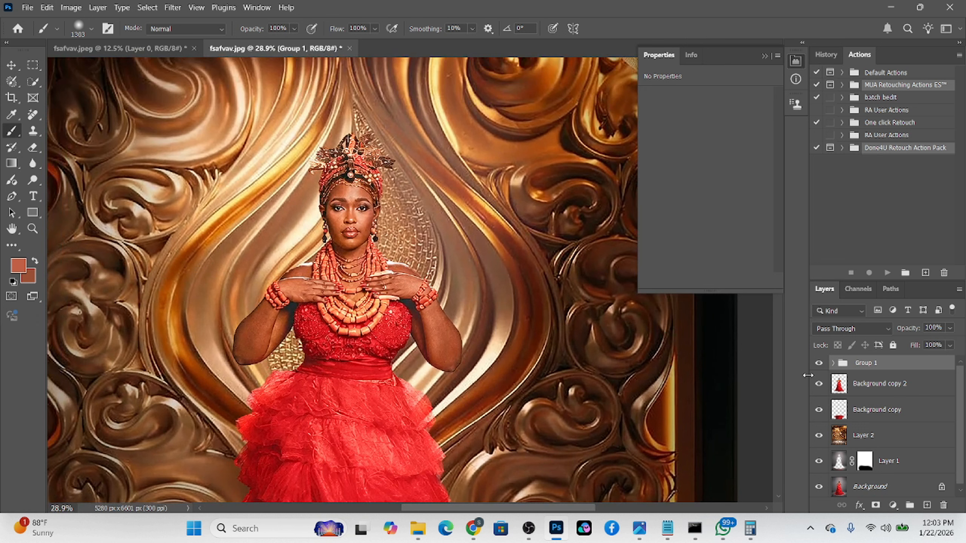
{"action": "left_click", "coordinate": [817, 364]}
Step: Expand the group and touch up the Color Fill 1 mask around her arm with a white 116 px brush
{"action": "left_click", "coordinate": [833, 364]}
{"action": "left_click", "coordinate": [880, 414]}
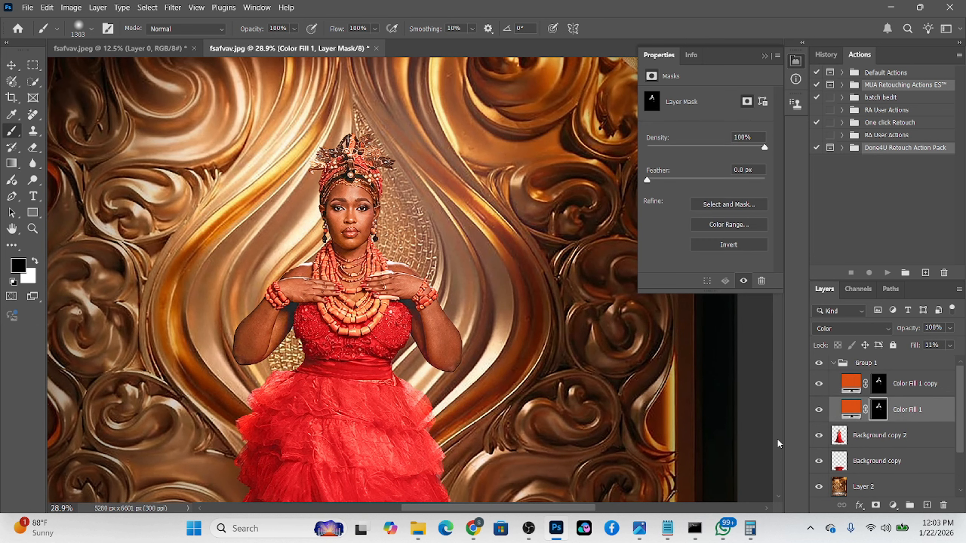
{"action": "left_click_drag", "start_coordinate": [288, 329], "coordinate": [293, 336]}
{"action": "key", "text": "x"}
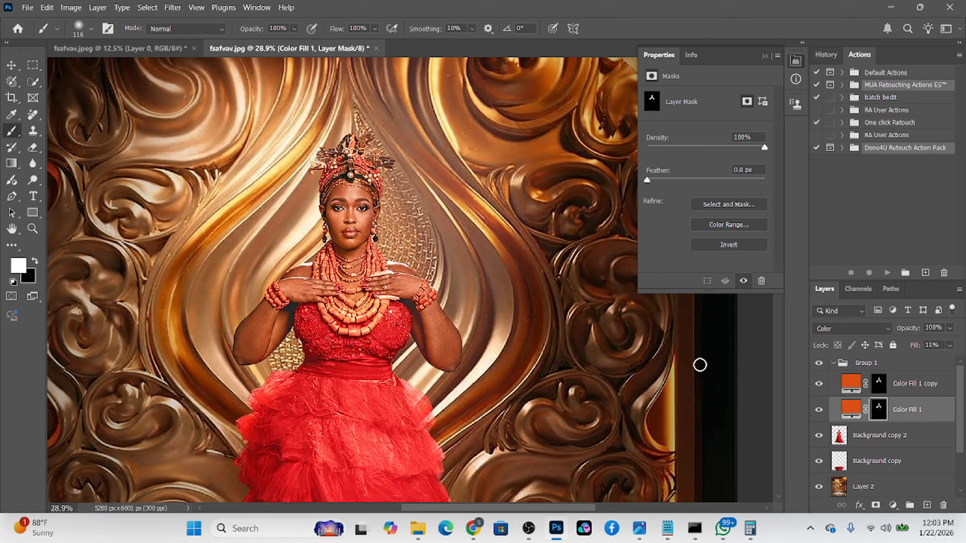
{"action": "left_click_drag", "start_coordinate": [880, 417], "coordinate": [881, 389]}
{"action": "scroll", "coordinate": [343, 181], "scroll_direction": "down", "scroll_amount": 1}
{"action": "scroll", "coordinate": [344, 175], "scroll_direction": "down", "scroll_amount": 3}
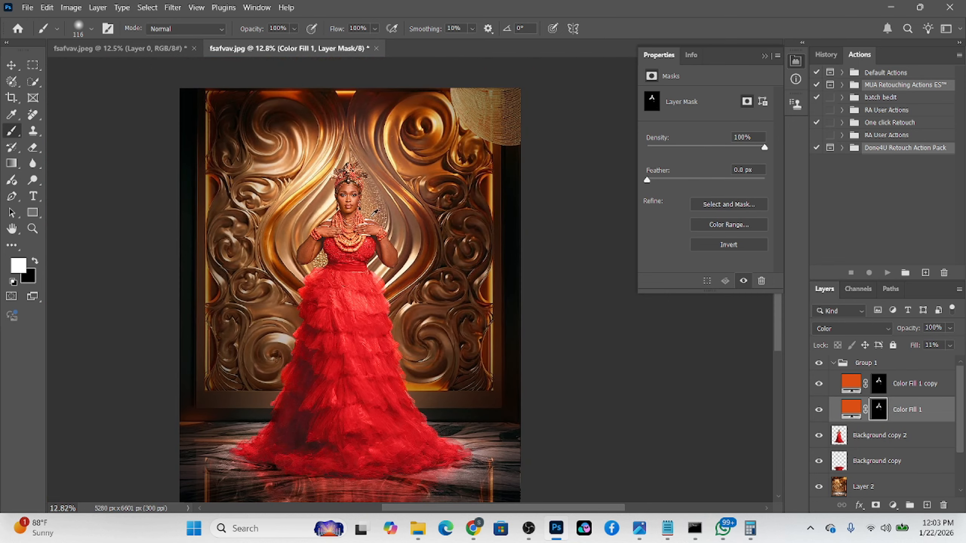
Step: Add a Curves adjustment layer above Color Fill 1 copy and replace its mask with a copy of that layer's skin mask
{"action": "left_click", "coordinate": [933, 384]}
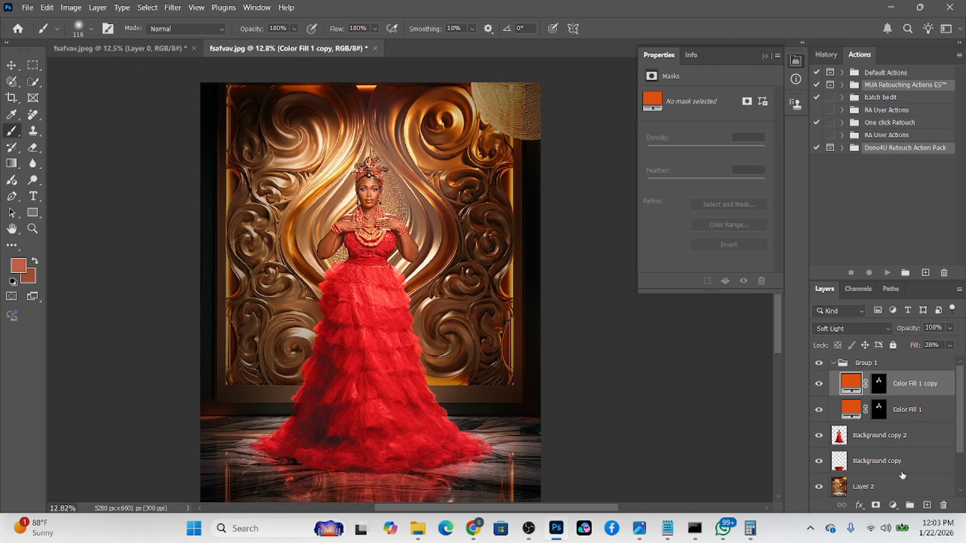
{"action": "left_click", "coordinate": [892, 505]}
{"action": "left_click", "coordinate": [878, 345]}
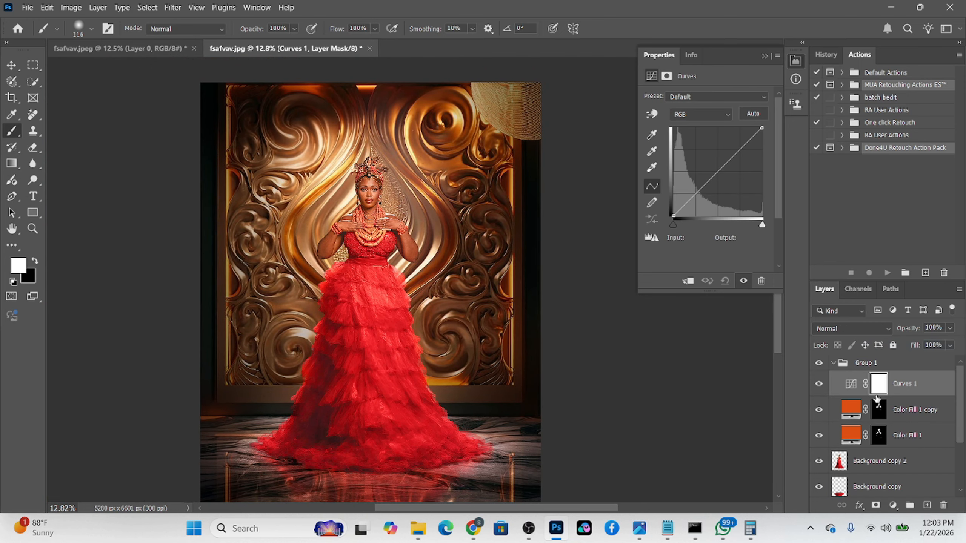
{"action": "left_click_drag", "start_coordinate": [878, 413], "coordinate": [879, 387]}
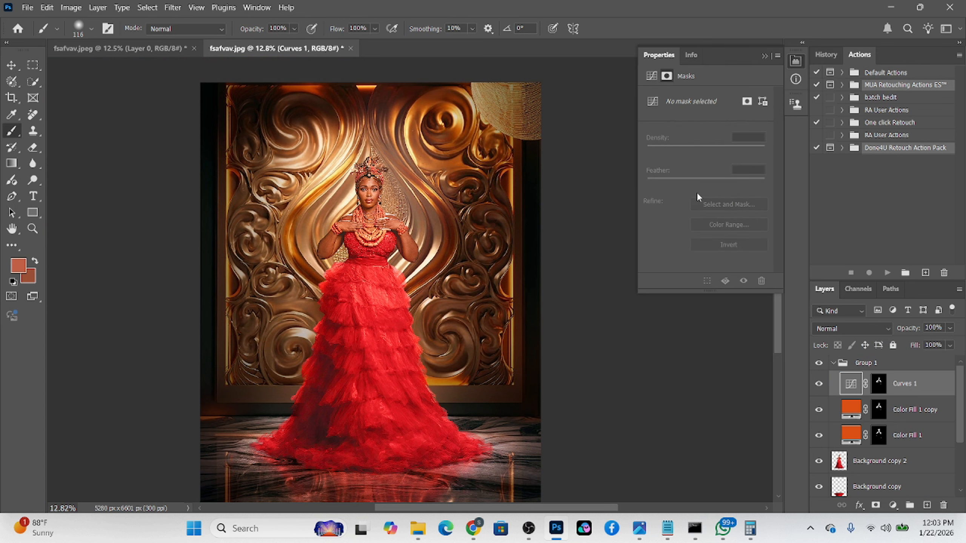
Step: Brighten the skin by raising the Curves 1 midtones from input 103 to output 119, and check the whole picture
{"action": "left_click", "coordinate": [856, 384]}
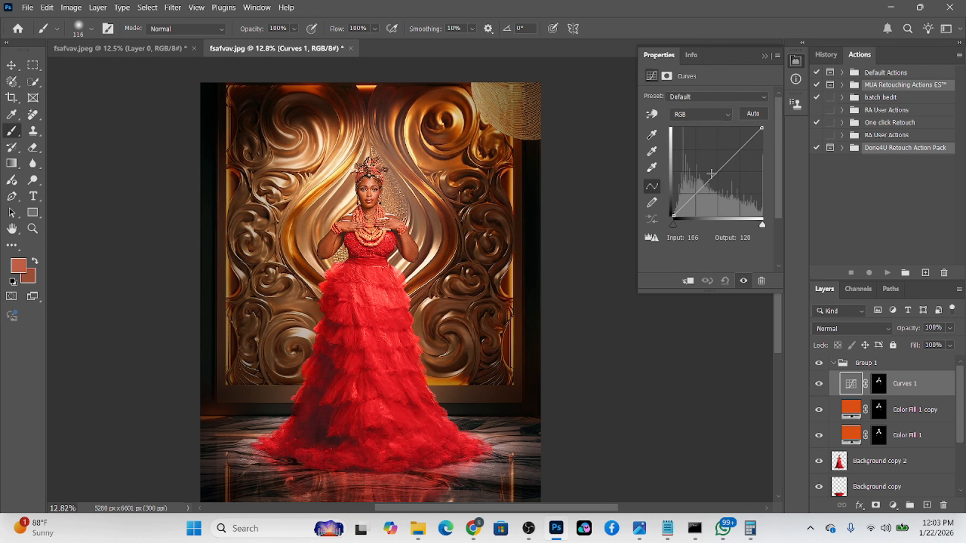
{"action": "left_click_drag", "start_coordinate": [709, 172], "coordinate": [709, 175]}
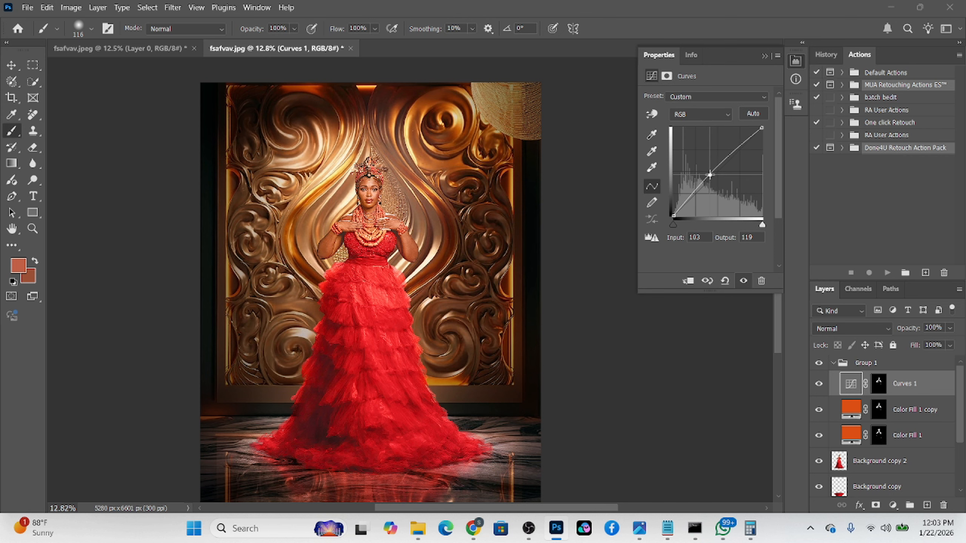
{"action": "scroll", "coordinate": [440, 240], "scroll_direction": "up", "scroll_amount": 4}
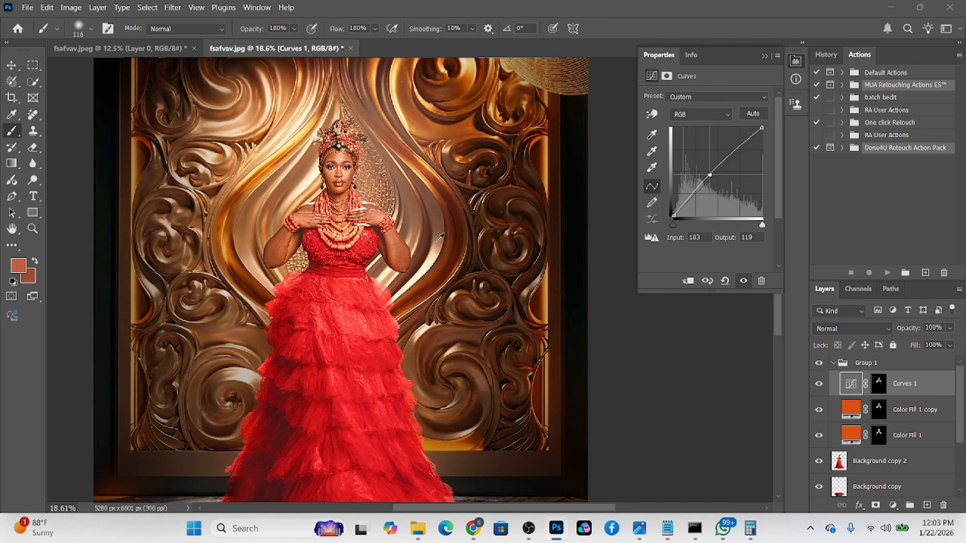
{"action": "scroll", "coordinate": [440, 241], "scroll_direction": "down", "scroll_amount": 5}
{"action": "scroll", "coordinate": [442, 239], "scroll_direction": "down", "scroll_amount": 1}
{"action": "scroll", "coordinate": [434, 251], "scroll_direction": "up", "scroll_amount": 3}
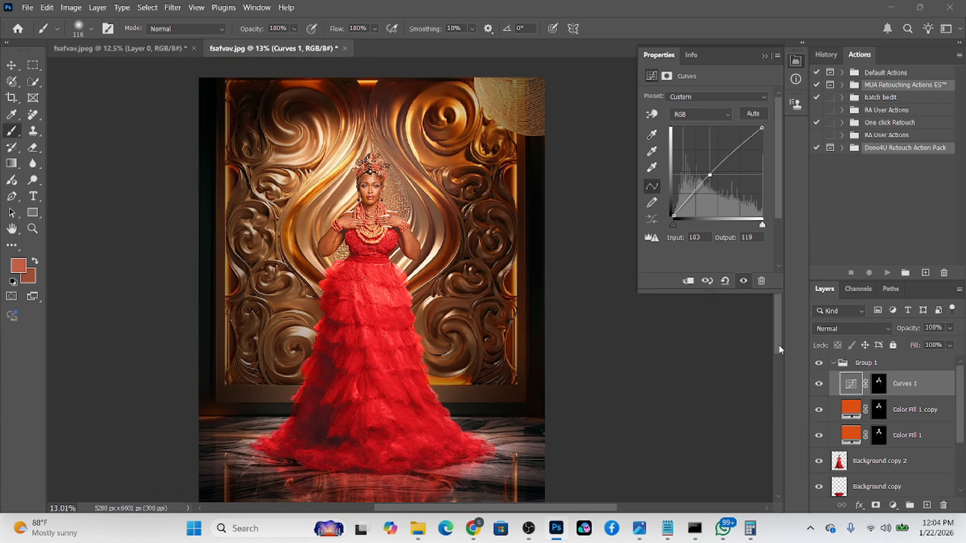
Step: Collapse the group and darken the midtones of the Layer 2 backdrop with a slight downward Curves adjustment
{"action": "left_click", "coordinate": [833, 364]}
{"action": "scroll", "coordinate": [348, 241], "scroll_direction": "down", "scroll_amount": 1}
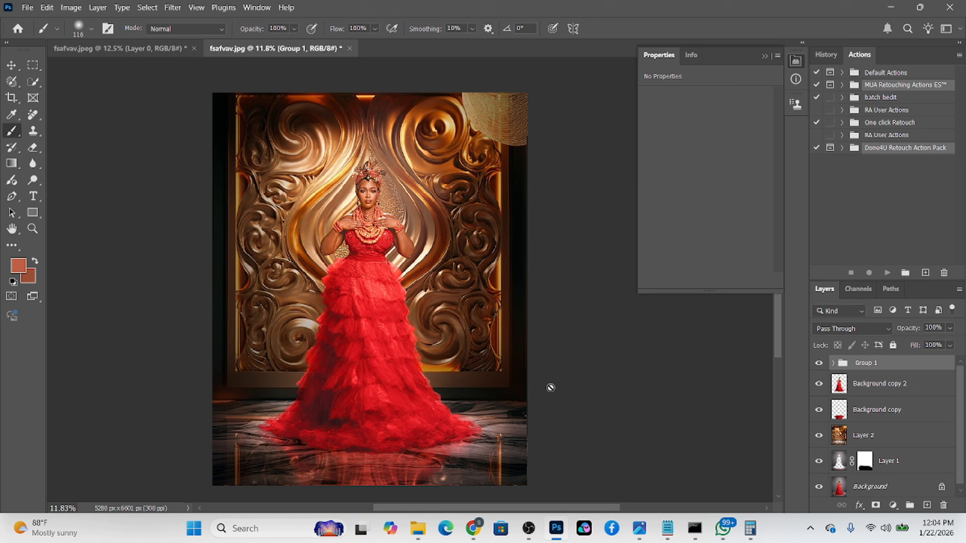
{"action": "left_click", "coordinate": [899, 438]}
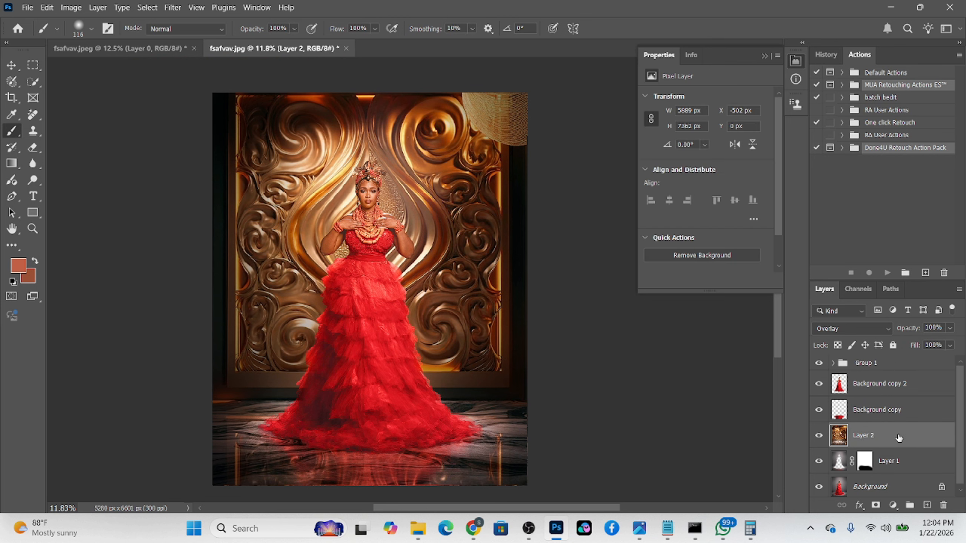
{"action": "key", "text": "ctrl+m"}
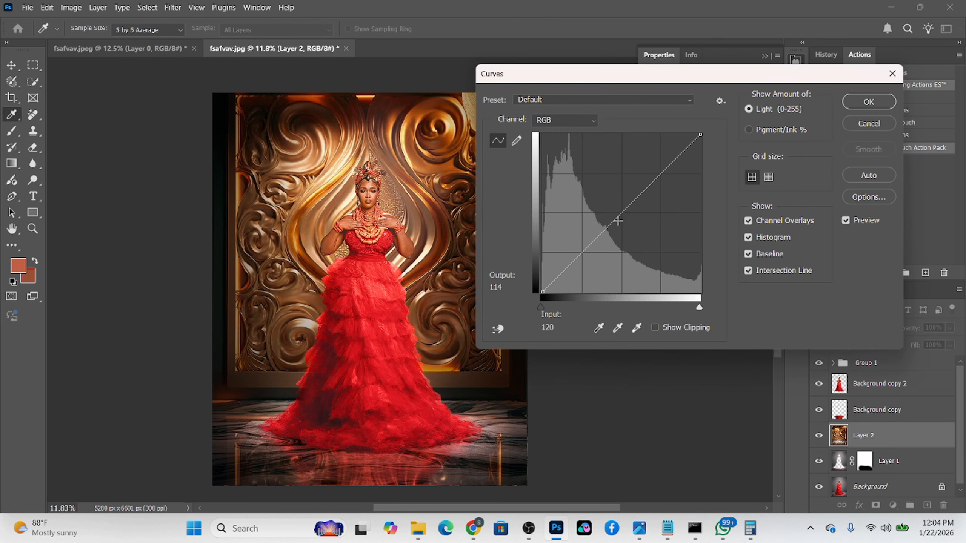
{"action": "left_click_drag", "start_coordinate": [620, 222], "coordinate": [625, 231]}
{"action": "left_click", "coordinate": [852, 104]}
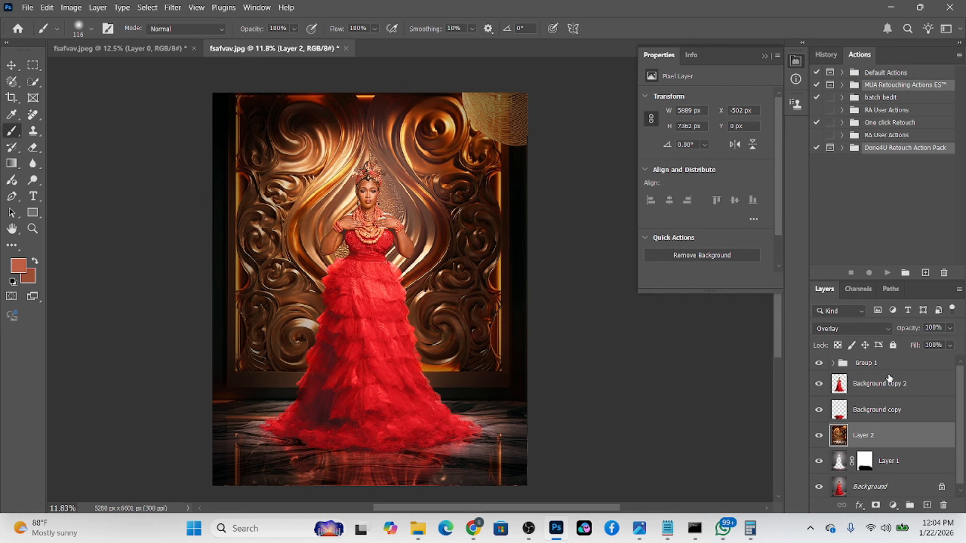
Step: Add a Color Lookup adjustment layer above Group 1 with the Crisp_Warm.look 3D LUT
{"action": "left_click", "coordinate": [874, 362]}
{"action": "left_click", "coordinate": [893, 504]}
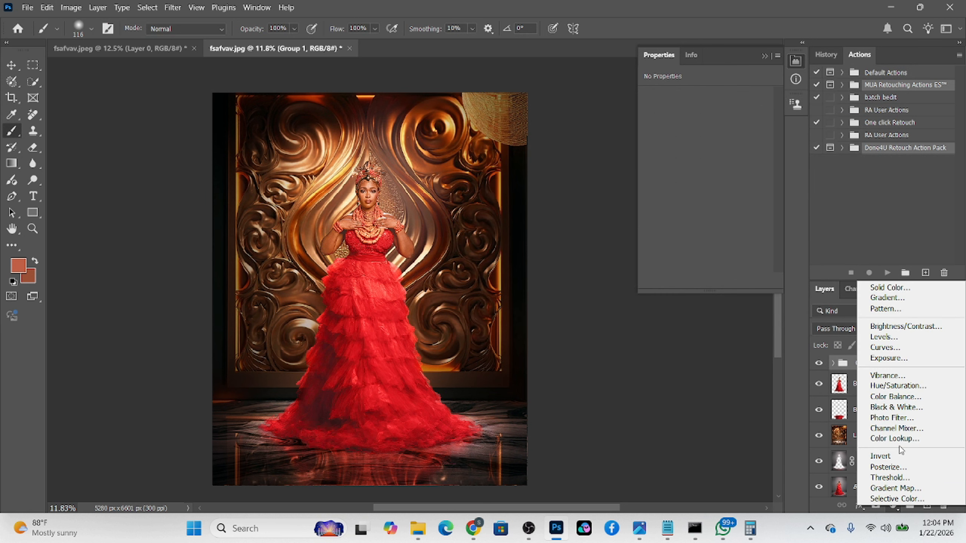
{"action": "left_click", "coordinate": [899, 440]}
{"action": "left_click", "coordinate": [713, 98]}
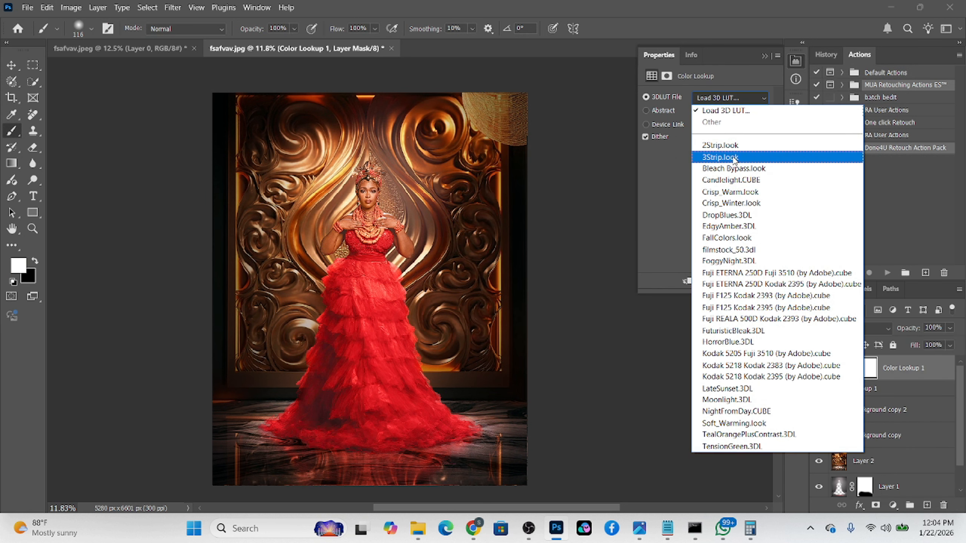
{"action": "left_click", "coordinate": [727, 141]}
{"action": "key", "text": "Down"}
{"action": "key", "text": "Down"}
{"action": "key", "text": "Down"}
{"action": "key", "text": "Down"}
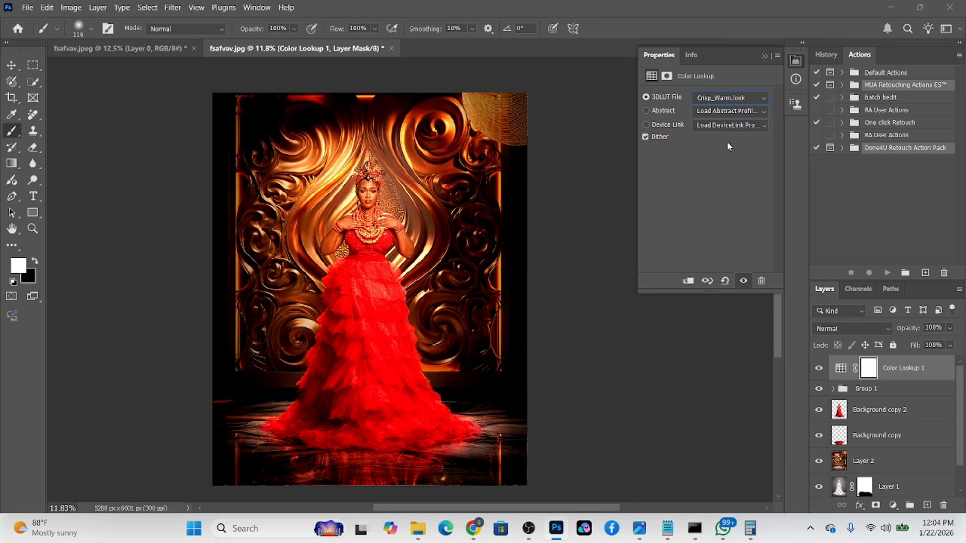
Step: Reduce the Color Lookup layer's fill to 28% and toggle its visibility to compare the grading
{"action": "left_click", "coordinate": [950, 345]}
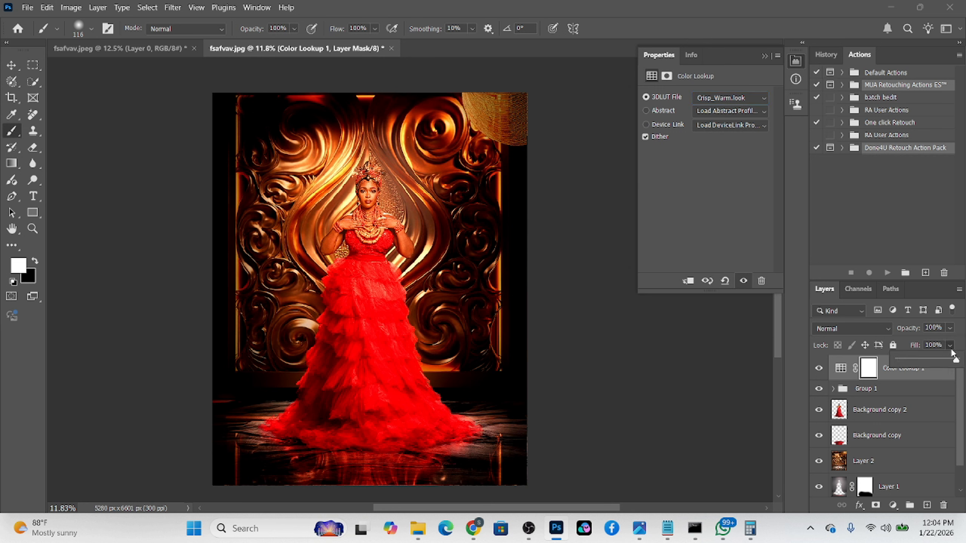
{"action": "left_click", "coordinate": [920, 361]}
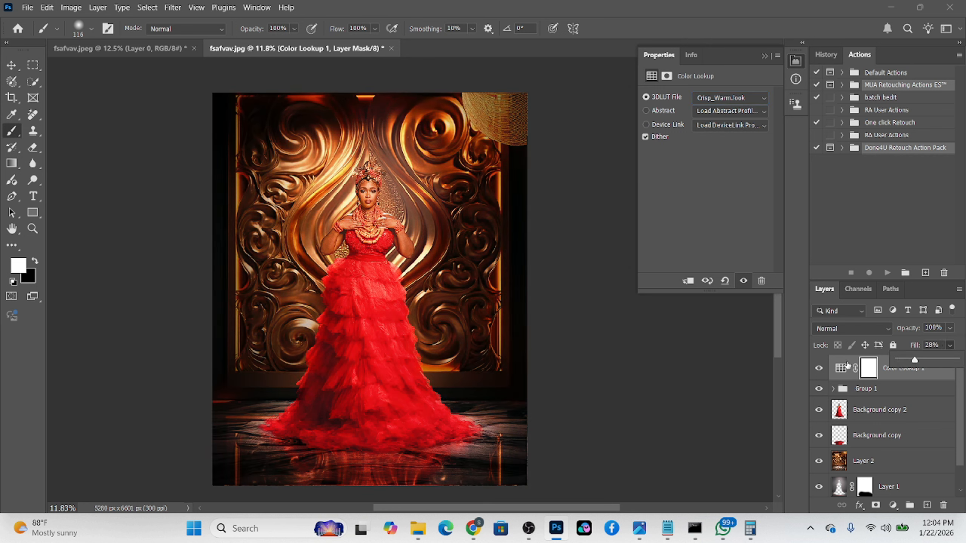
{"action": "left_click", "coordinate": [819, 371]}
{"action": "left_click", "coordinate": [820, 371]}
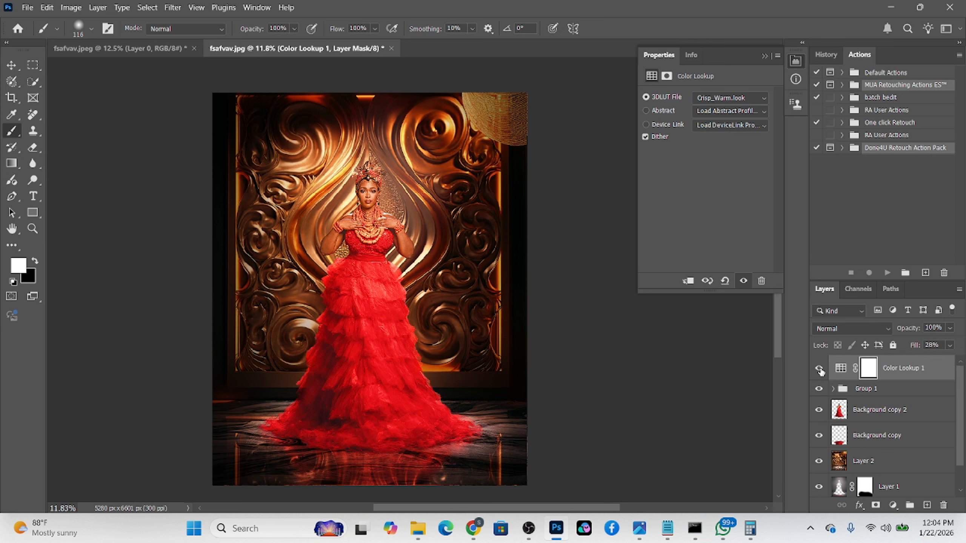
Step: Reduce the saturation of the Layer 2 backdrop to -6 with a Hue/Saturation adjustment
{"action": "left_click", "coordinate": [892, 458]}
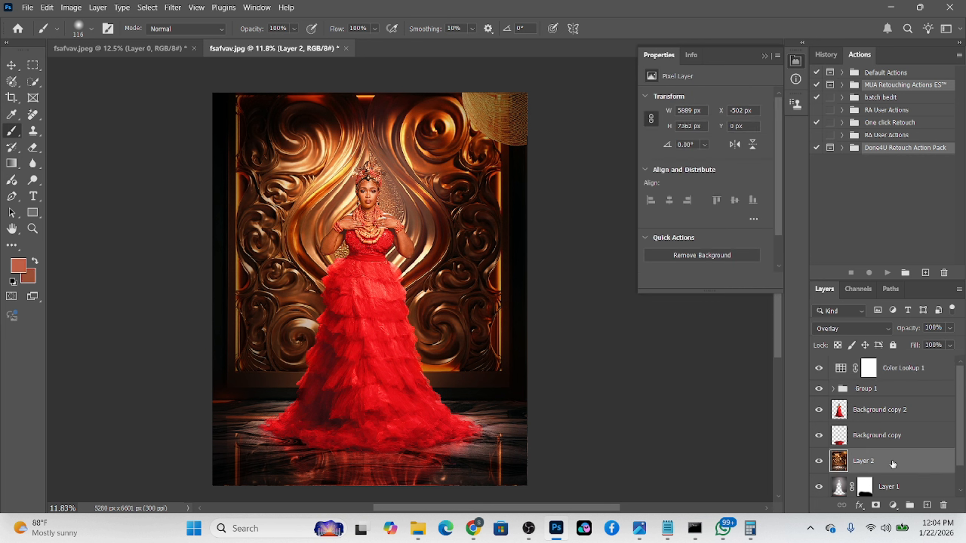
{"action": "key", "text": "i"}
{"action": "key", "text": "ctrl+u"}
{"action": "mouse_move", "coordinate": [740, 216]}
{"action": "left_mouse_down"}
{"action": "mouse_move", "coordinate": [732, 213]}
{"action": "mouse_move", "coordinate": [741, 214]}
{"action": "left_mouse_up"}
{"action": "left_click", "coordinate": [873, 112]}
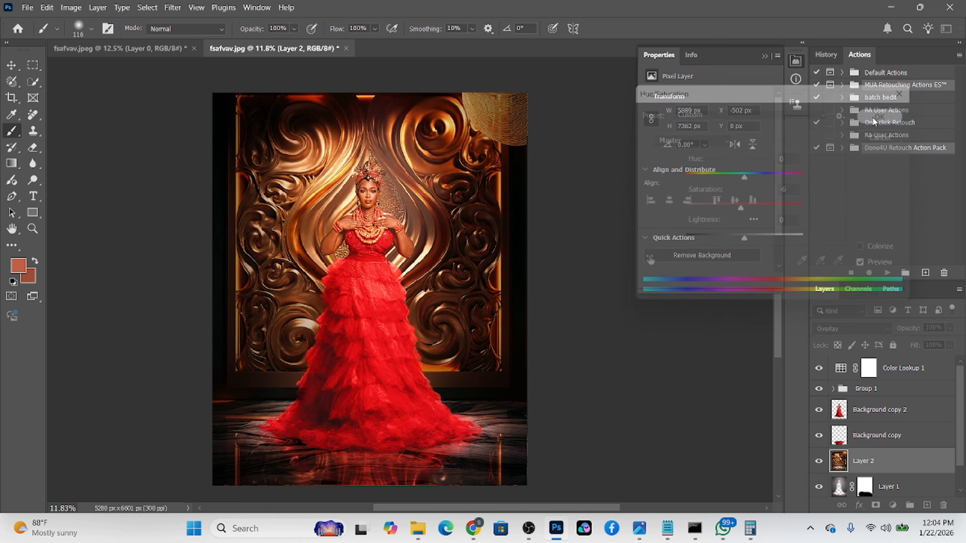
Step: Compare the composite with the original photo by showing the Background layer alone and restoring all layers
{"action": "scroll", "coordinate": [370, 190], "scroll_direction": "down", "scroll_amount": 1}
{"action": "scroll", "coordinate": [861, 443], "scroll_direction": "down", "scroll_amount": 1}
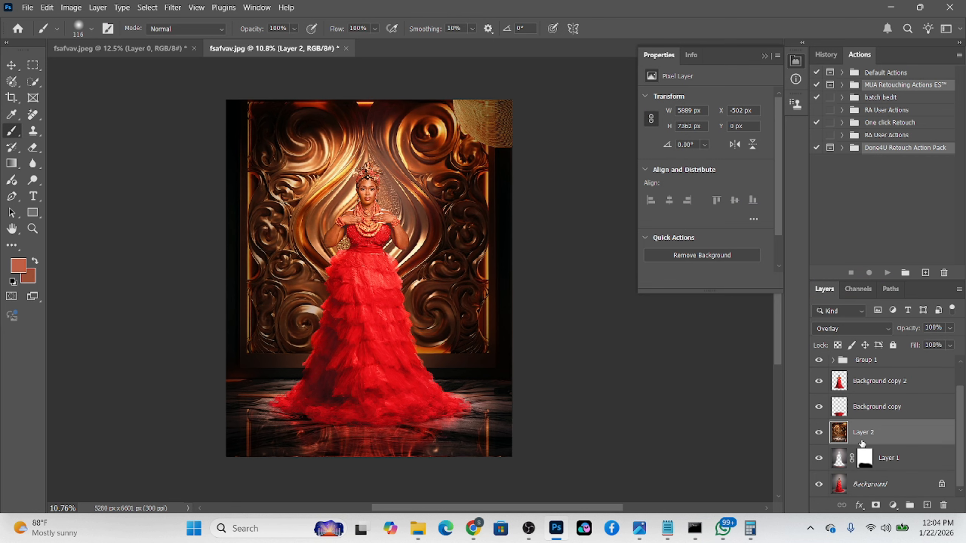
{"action": "left_click", "coordinate": [818, 483], "text": "alt"}
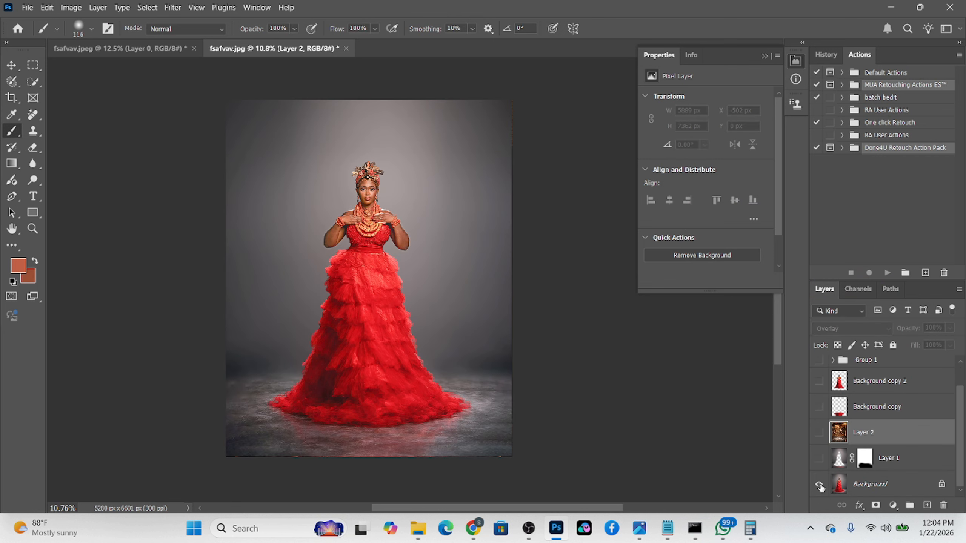
{"action": "left_click", "coordinate": [818, 484], "text": "alt"}
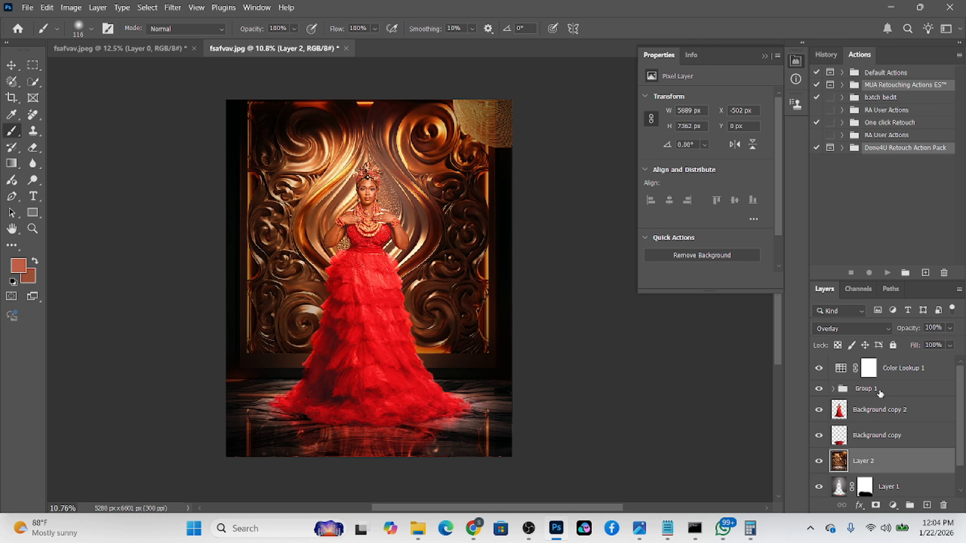
Step: Stamp all visible layers into a new layer above Color Lookup 1 and open it in the Camera Raw Filter
{"action": "left_click", "coordinate": [938, 378]}
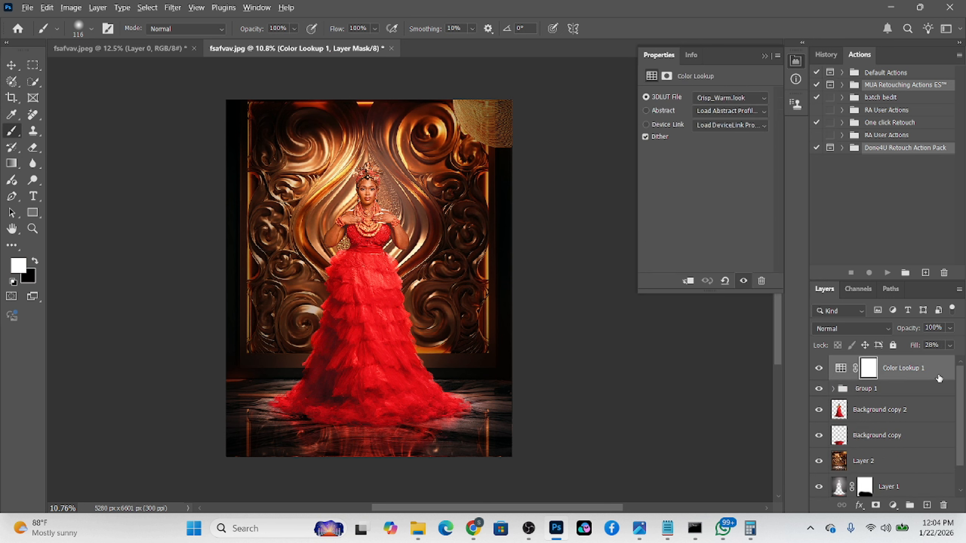
{"action": "key", "text": "ctrl+shift+alt+e"}
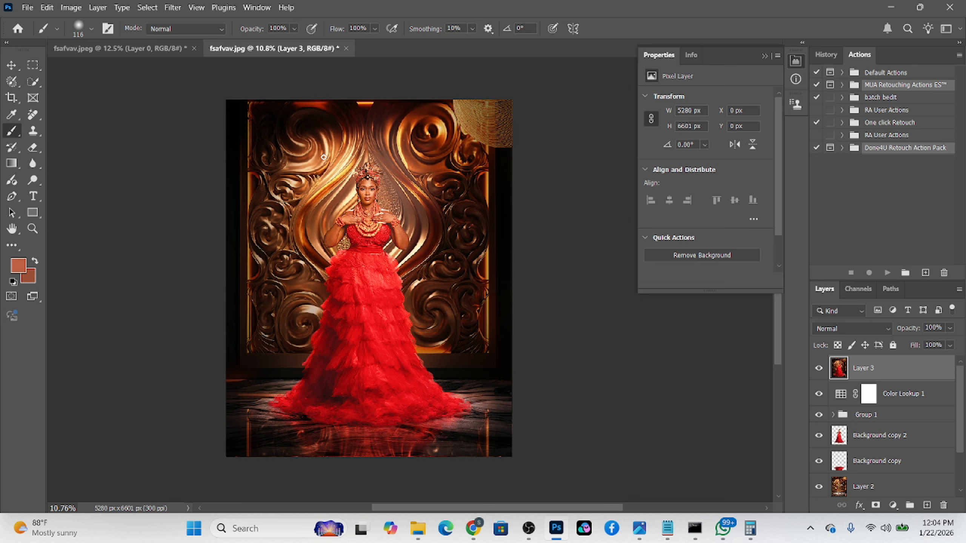
{"action": "left_click", "coordinate": [173, 7]}
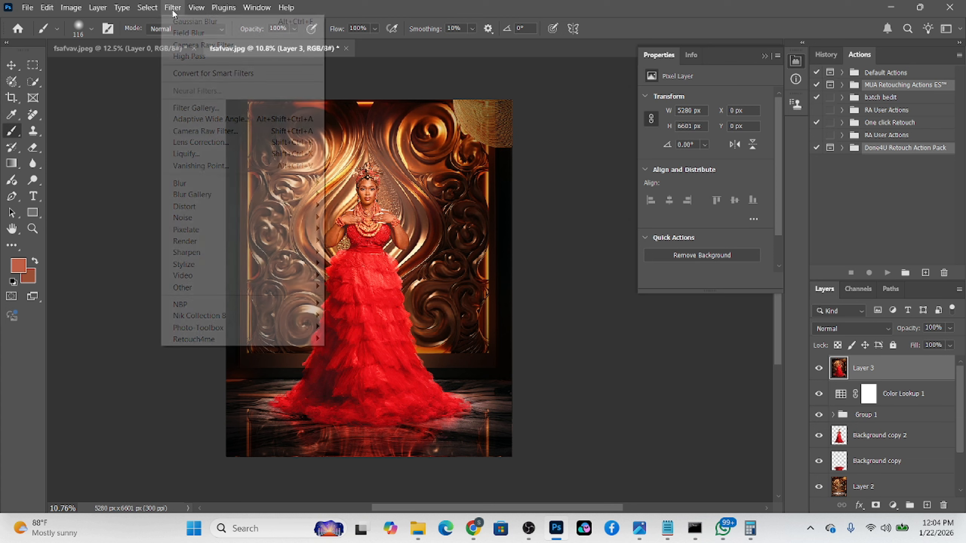
{"action": "left_click", "coordinate": [188, 131]}
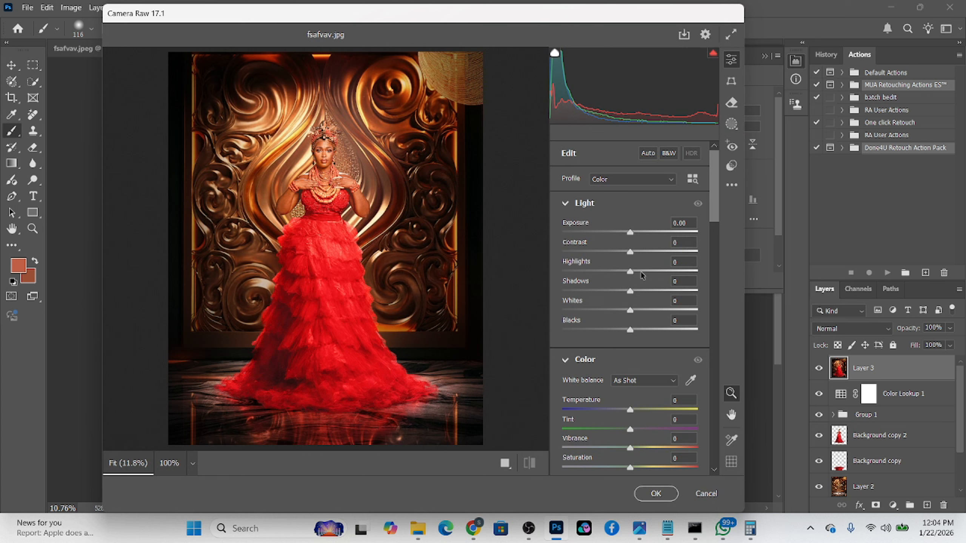
Step: Set the Camera Raw light values to Highlights +8, Shadows +8 and Exposure -0.25
{"action": "left_click", "coordinate": [640, 271]}
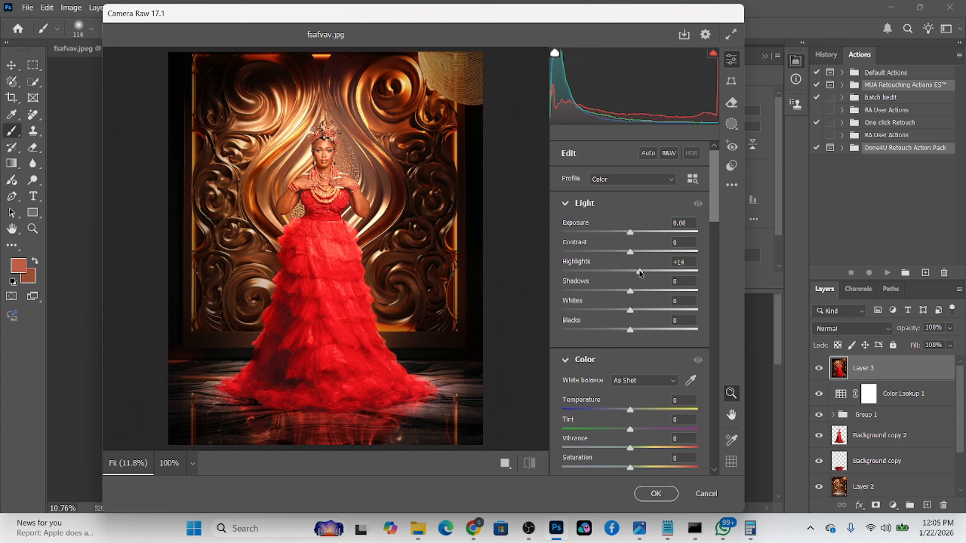
{"action": "left_click_drag", "start_coordinate": [629, 291], "coordinate": [635, 291]}
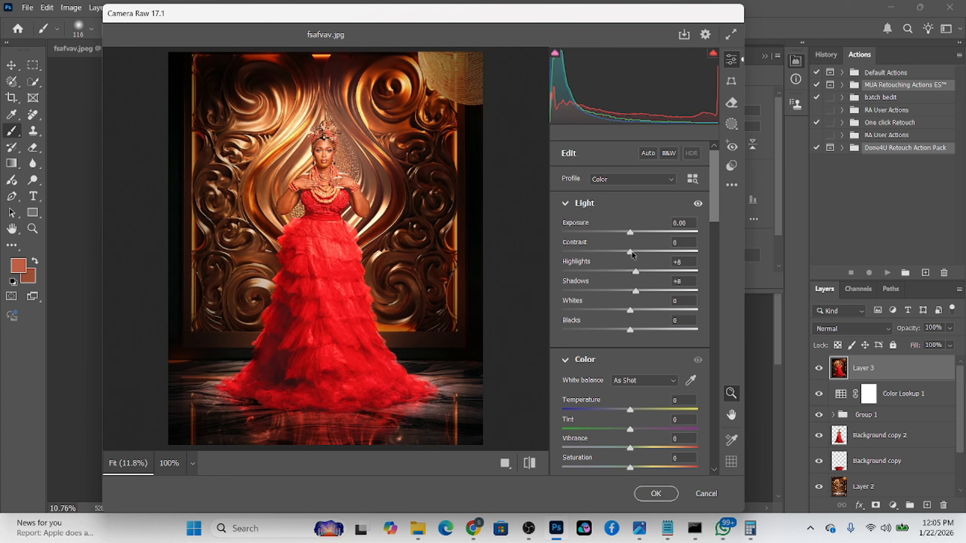
{"action": "left_click_drag", "start_coordinate": [631, 233], "coordinate": [625, 237]}
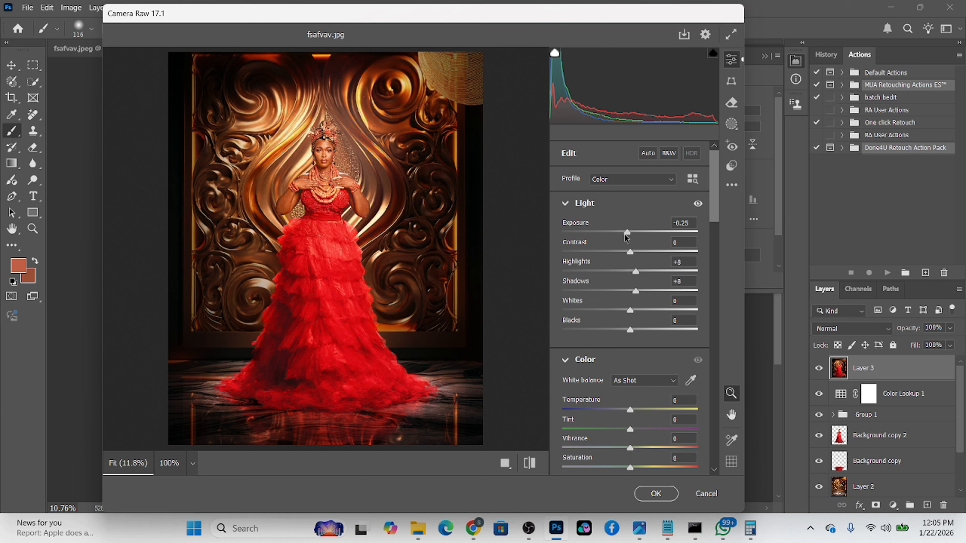
{"action": "left_click_drag", "start_coordinate": [630, 410], "coordinate": [630, 415]}
Step: Set the Red Primary calibration to Hue +3 and Saturation +7
{"action": "scroll", "coordinate": [631, 415], "scroll_direction": "down", "scroll_amount": 10}
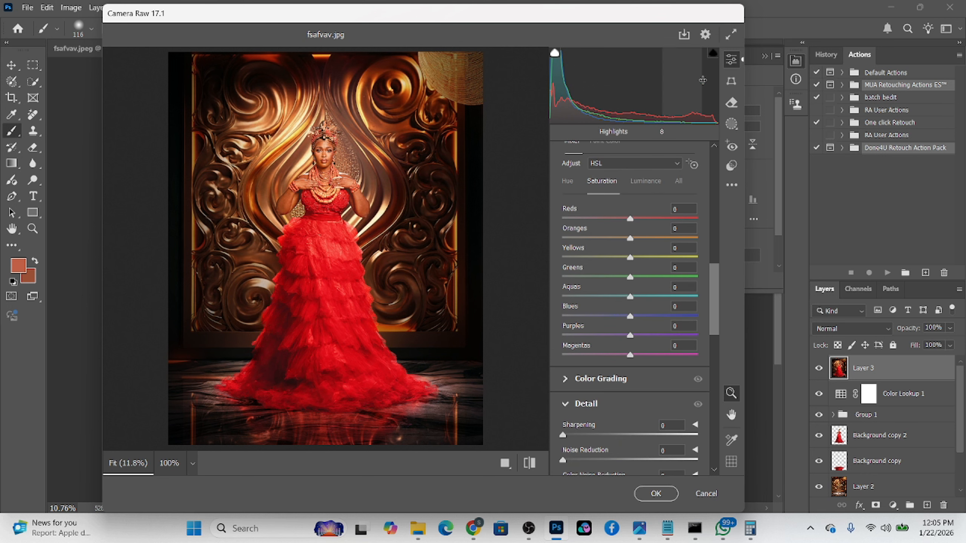
{"action": "scroll", "coordinate": [645, 424], "scroll_direction": "down", "scroll_amount": 2}
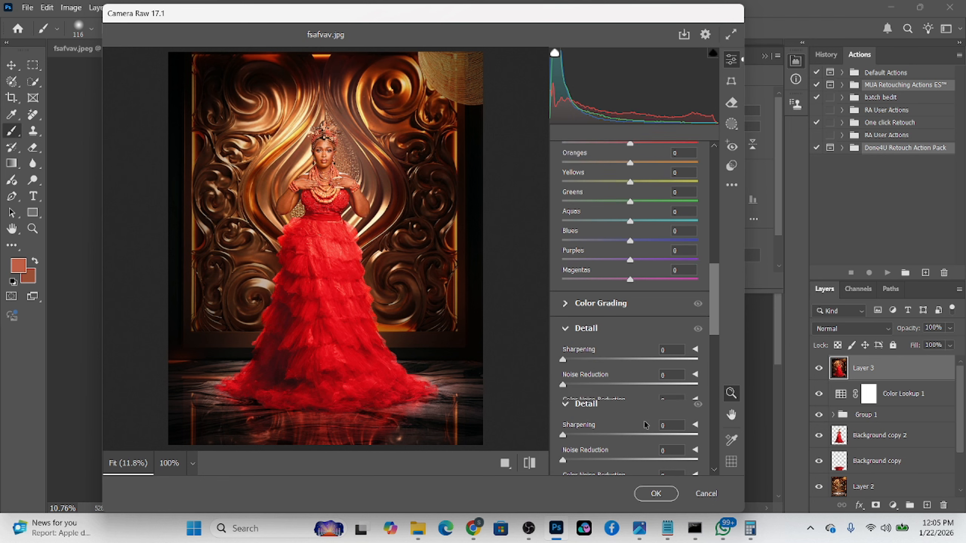
{"action": "scroll", "coordinate": [645, 424], "scroll_direction": "down", "scroll_amount": 10}
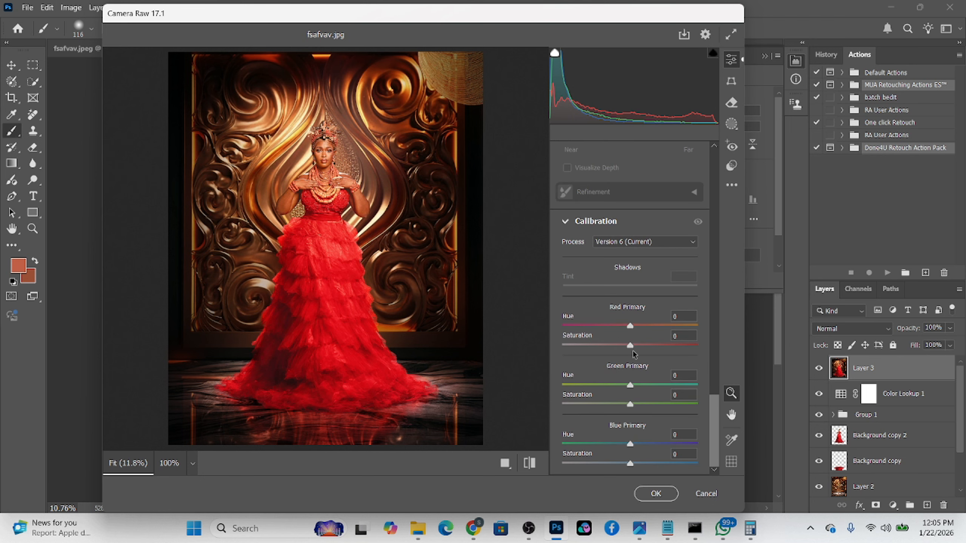
{"action": "left_click_drag", "start_coordinate": [630, 350], "coordinate": [631, 329]}
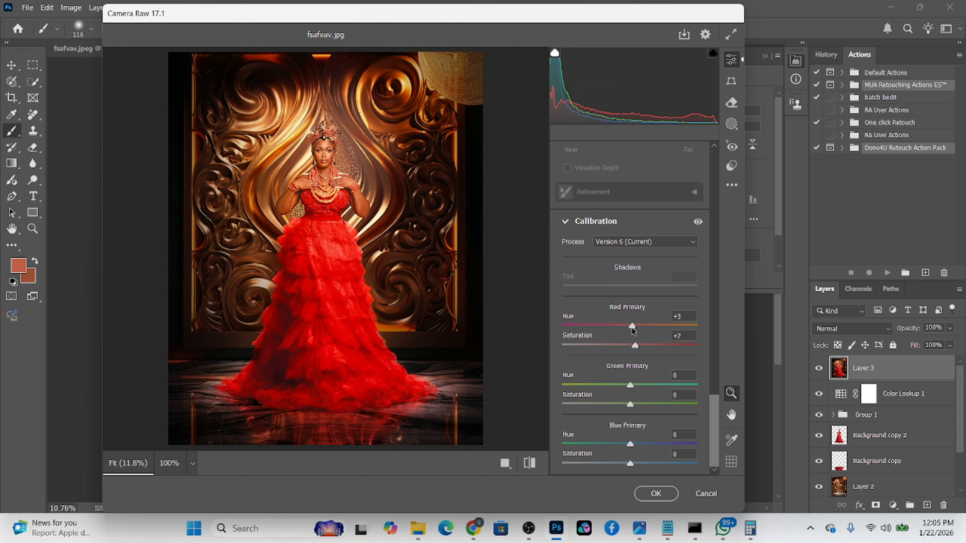
Step: Enable Lens Blur with a blur amount of 54 and apply the Camera Raw edits to Layer 3
{"action": "scroll", "coordinate": [627, 263], "scroll_direction": "up", "scroll_amount": 5}
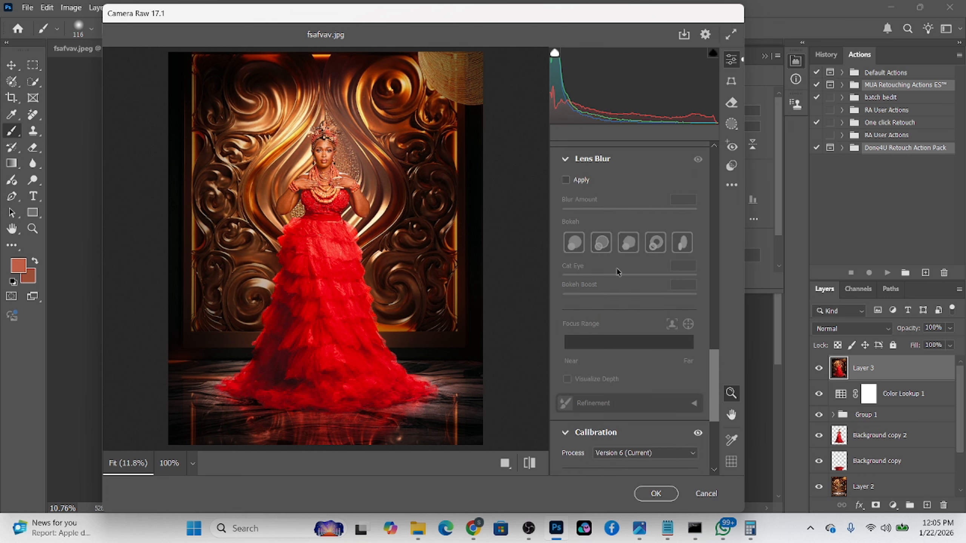
{"action": "scroll", "coordinate": [618, 271], "scroll_direction": "up", "scroll_amount": 4}
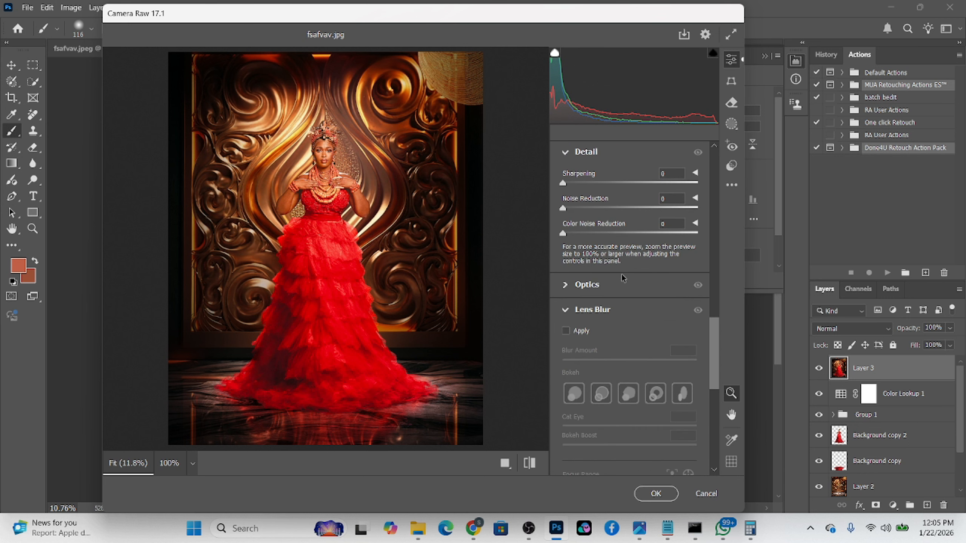
{"action": "left_click", "coordinate": [567, 332]}
{"action": "left_click_drag", "start_coordinate": [631, 361], "coordinate": [637, 361]}
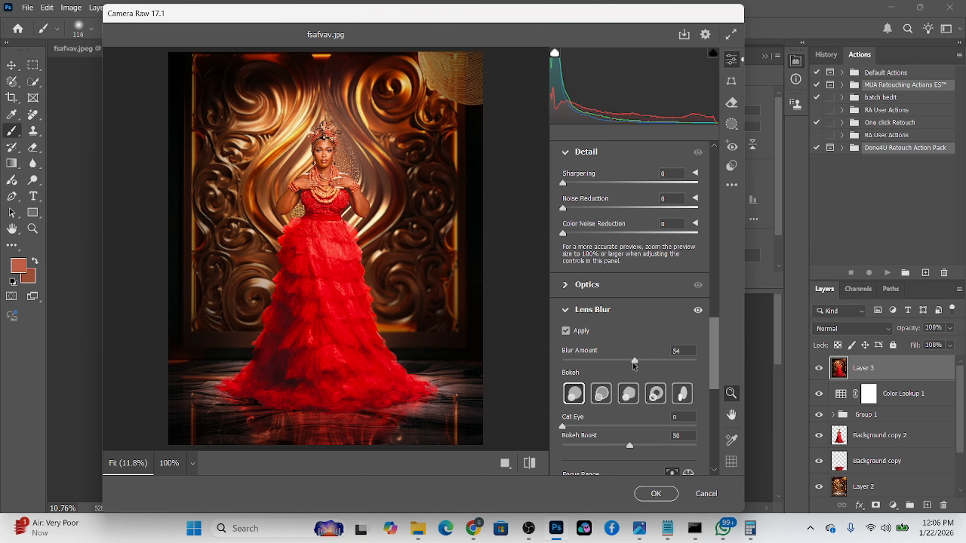
{"action": "scroll", "coordinate": [627, 244], "scroll_direction": "up", "scroll_amount": 4}
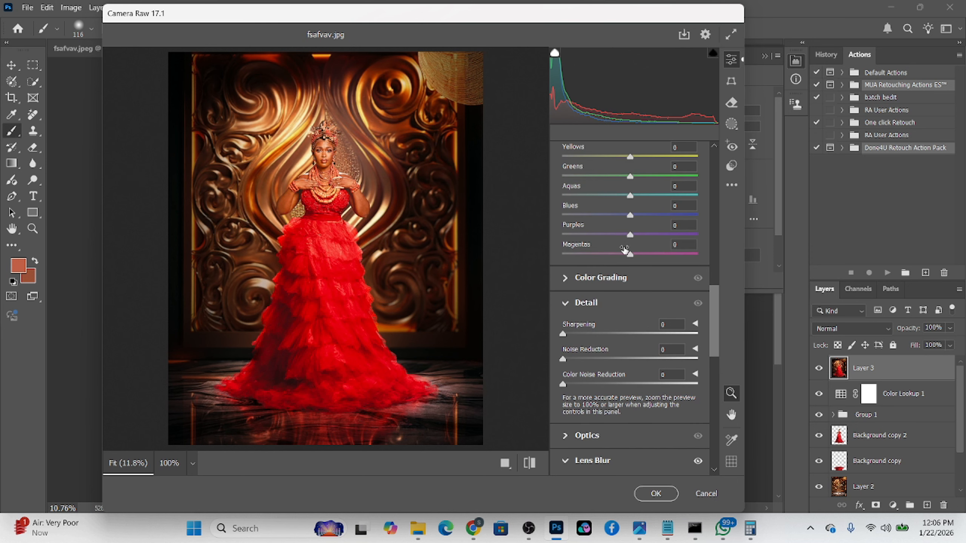
{"action": "left_click", "coordinate": [655, 494]}
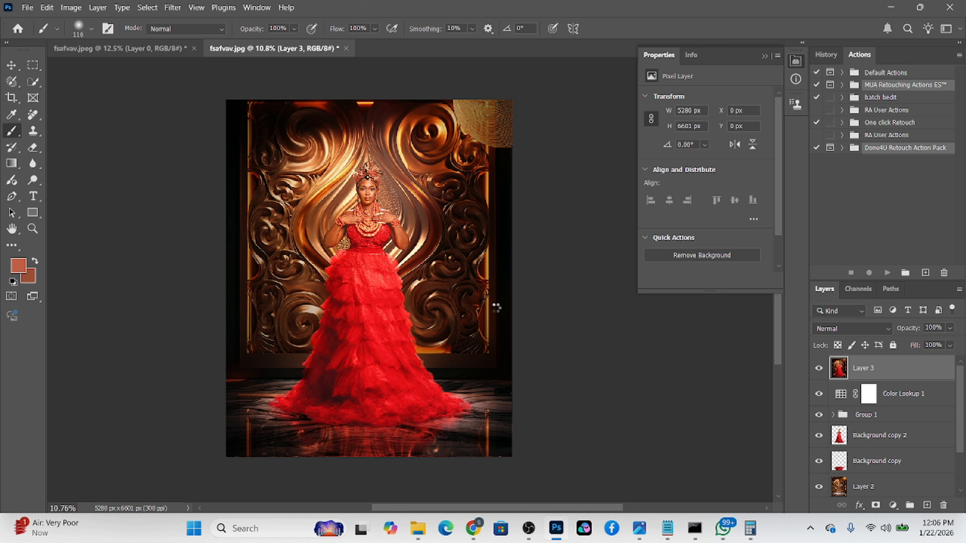
Step: Add a dark green #143720 Solid Color fill layer above Layer 3 and blend it with Soft Light
{"action": "left_click", "coordinate": [892, 505]}
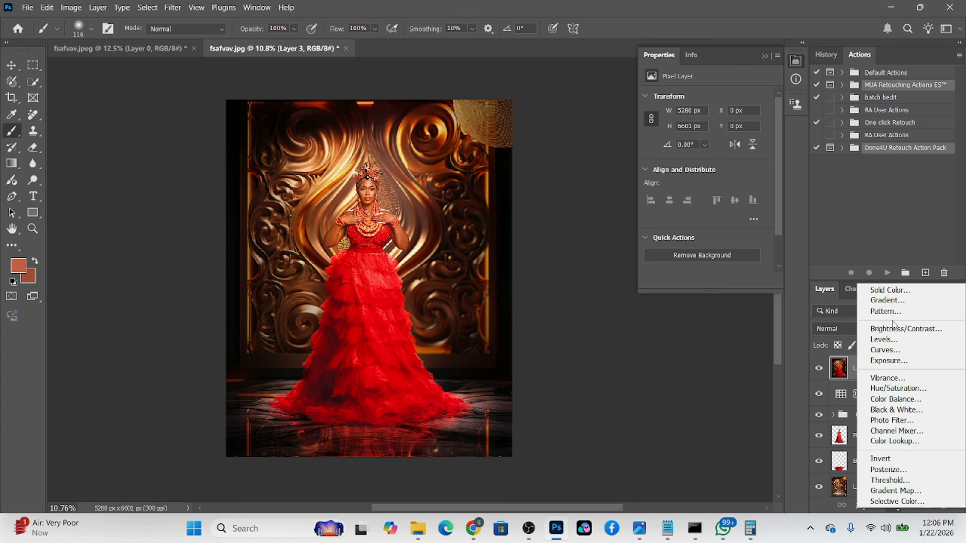
{"action": "left_click", "coordinate": [890, 289]}
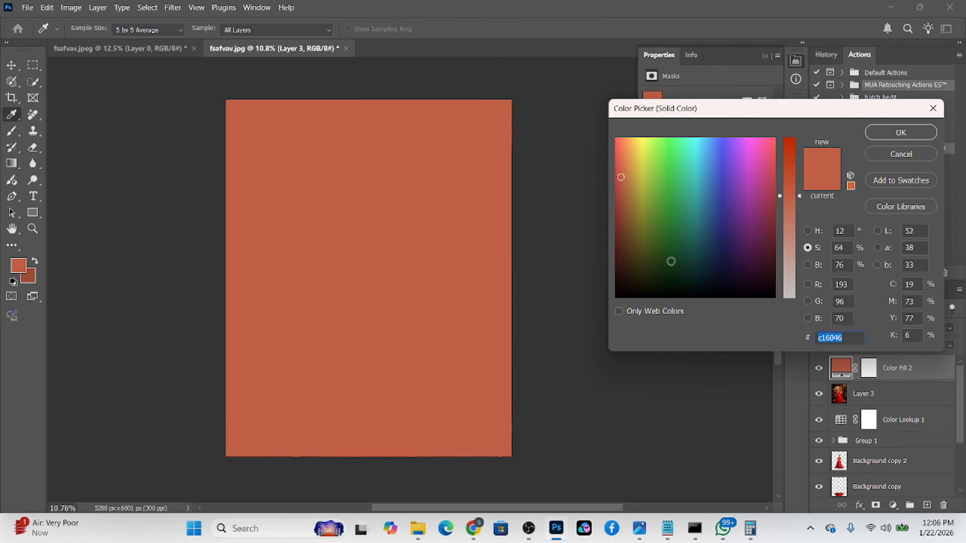
{"action": "left_click_drag", "start_coordinate": [671, 261], "coordinate": [678, 263]}
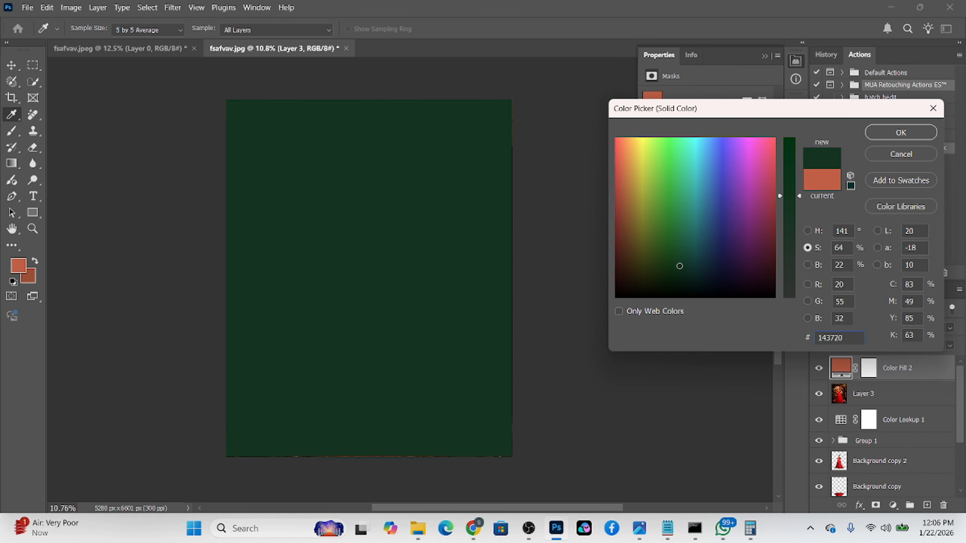
{"action": "left_click", "coordinate": [904, 134]}
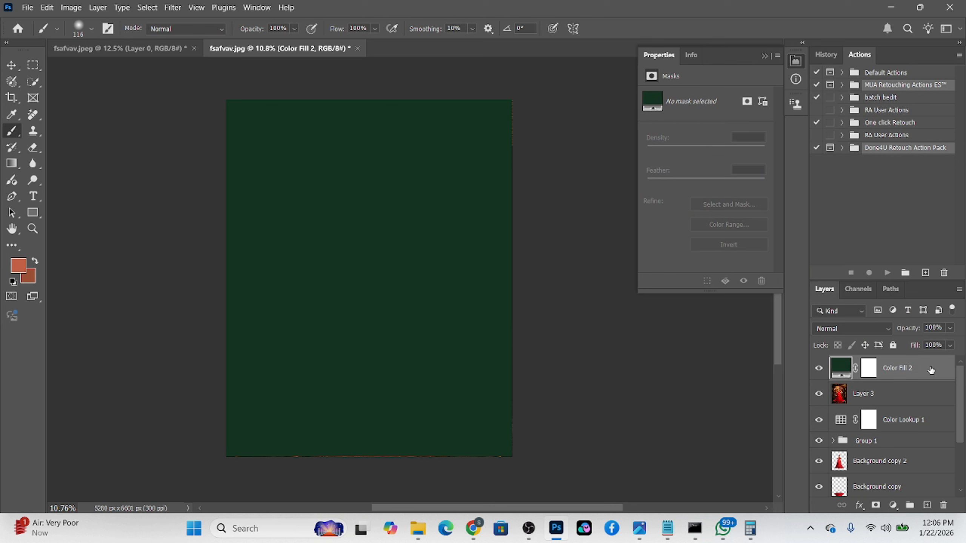
{"action": "left_click", "coordinate": [851, 328]}
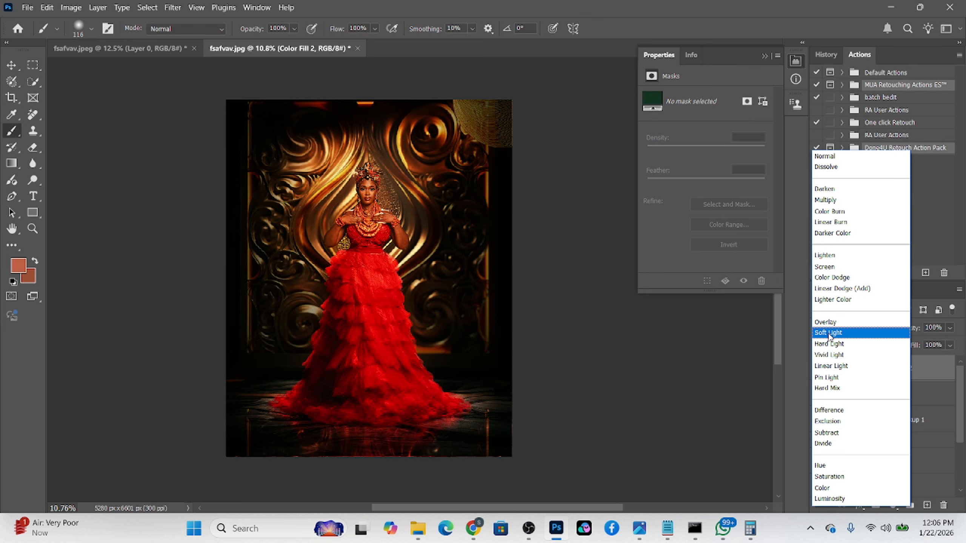
{"action": "left_click", "coordinate": [828, 333]}
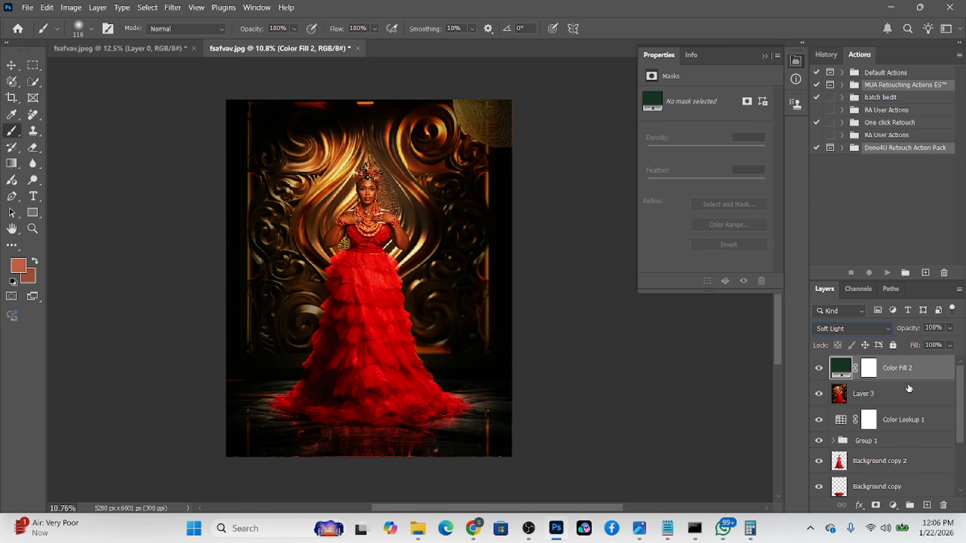
Step: Split the Blend If underlying layer range of the green fill layer to 0/17 for shadows and 24/255 for highlights
{"action": "double_click", "coordinate": [936, 373]}
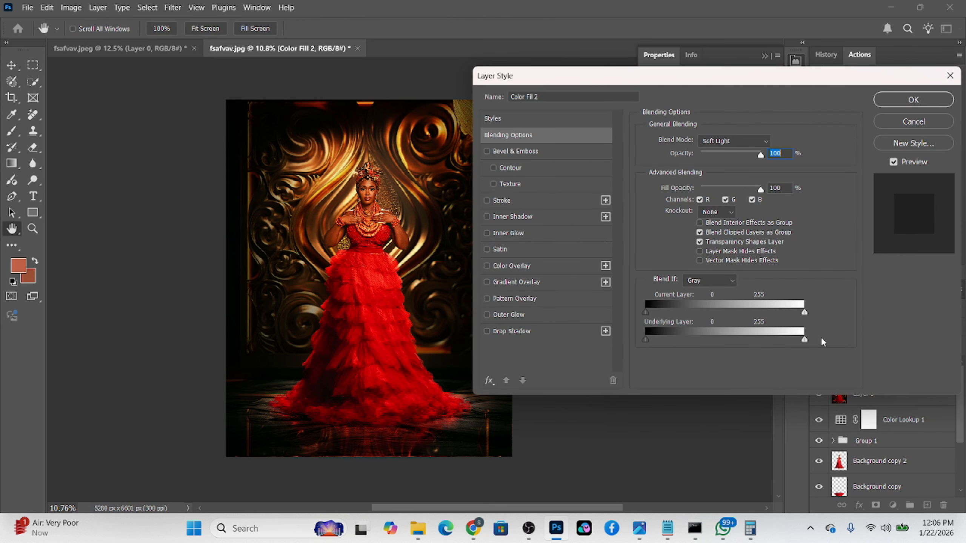
{"action": "mouse_move", "coordinate": [804, 340]}
{"action": "left_mouse_down"}
{"action": "mouse_move", "coordinate": [707, 339]}
{"action": "mouse_move", "coordinate": [685, 360]}
{"action": "mouse_move", "coordinate": [672, 340]}
{"action": "mouse_move", "coordinate": [805, 344]}
{"action": "left_mouse_up"}
{"action": "left_click_drag", "start_coordinate": [670, 339], "coordinate": [657, 346]}
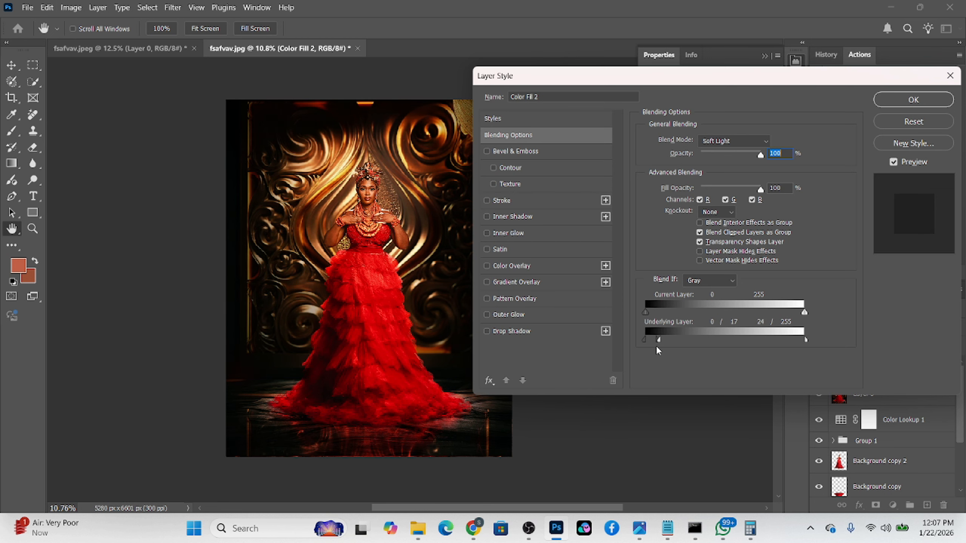
{"action": "left_click", "coordinate": [913, 99]}
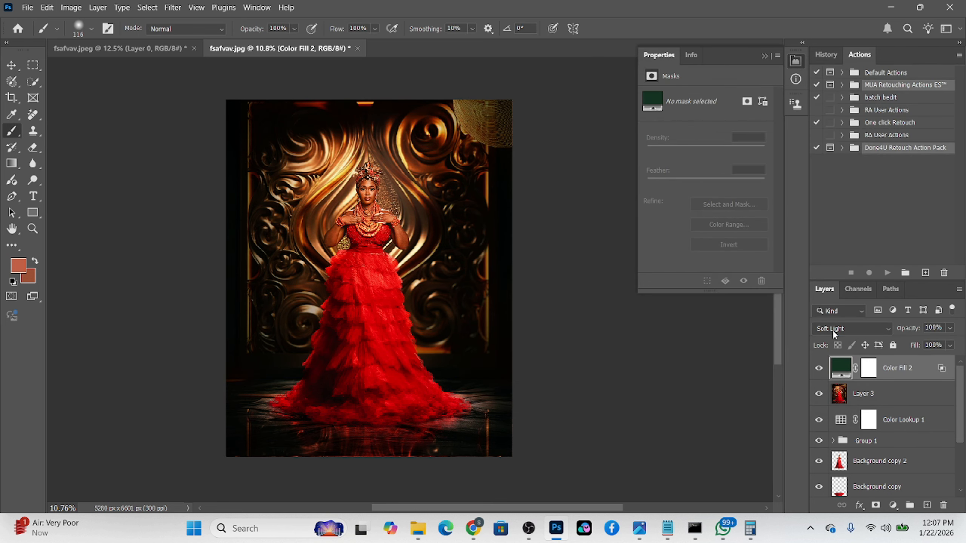
Step: Preview other blend modes but keep Soft Light, reduce the green layer's fill to 25%, and toggle its visibility to compare
{"action": "left_click", "coordinate": [833, 329]}
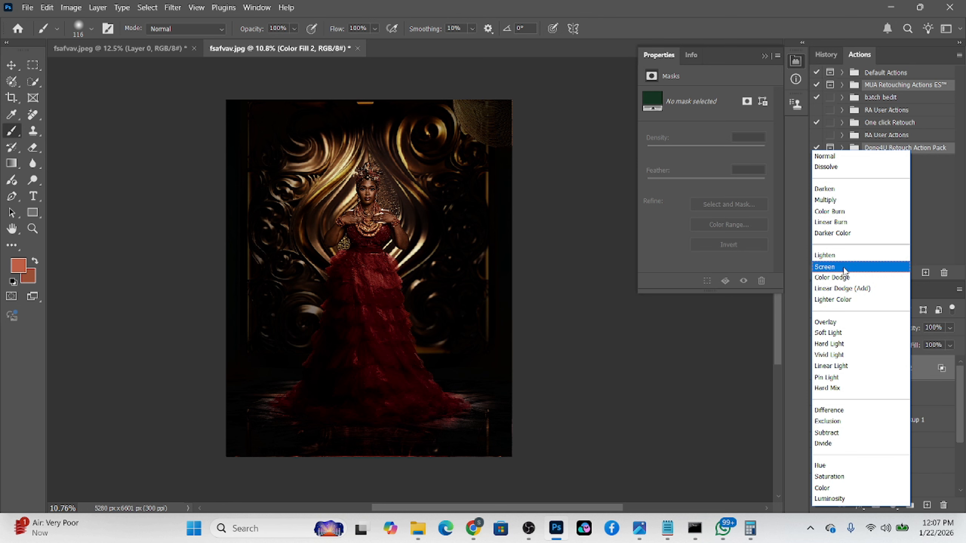
{"action": "left_click", "coordinate": [847, 333]}
{"action": "left_click", "coordinate": [950, 345]}
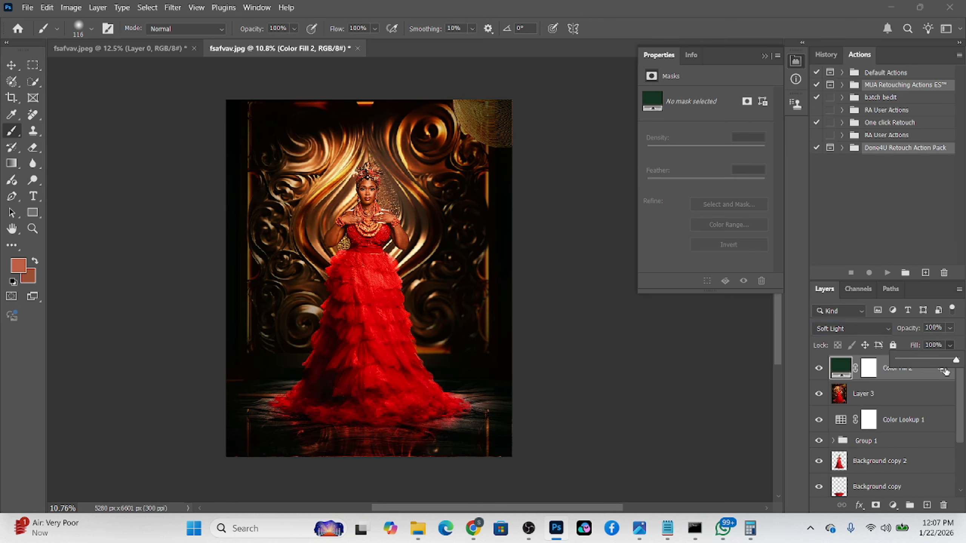
{"action": "left_click", "coordinate": [914, 363]}
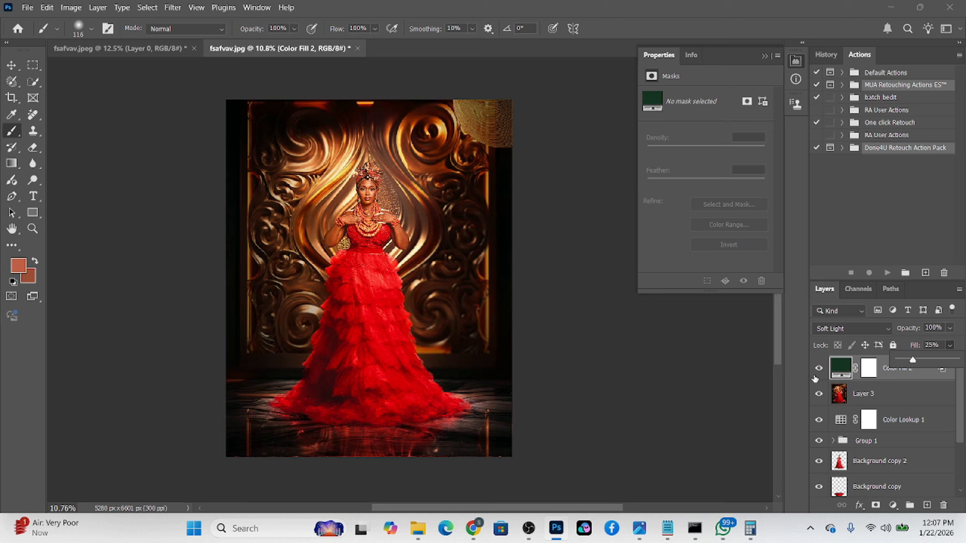
{"action": "left_click", "coordinate": [817, 372]}
{"action": "left_click", "coordinate": [817, 369]}
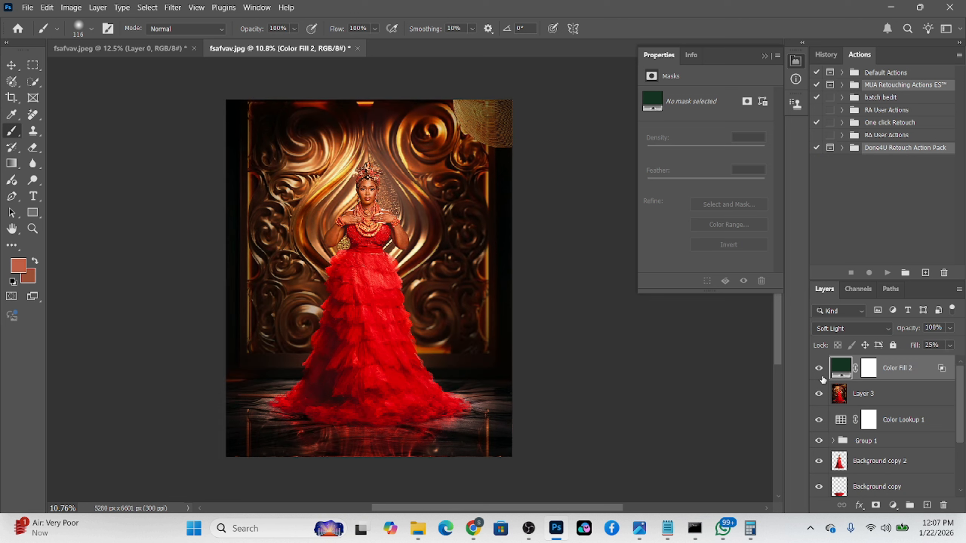
{"action": "scroll", "coordinate": [867, 415], "scroll_direction": "down", "scroll_amount": 2}
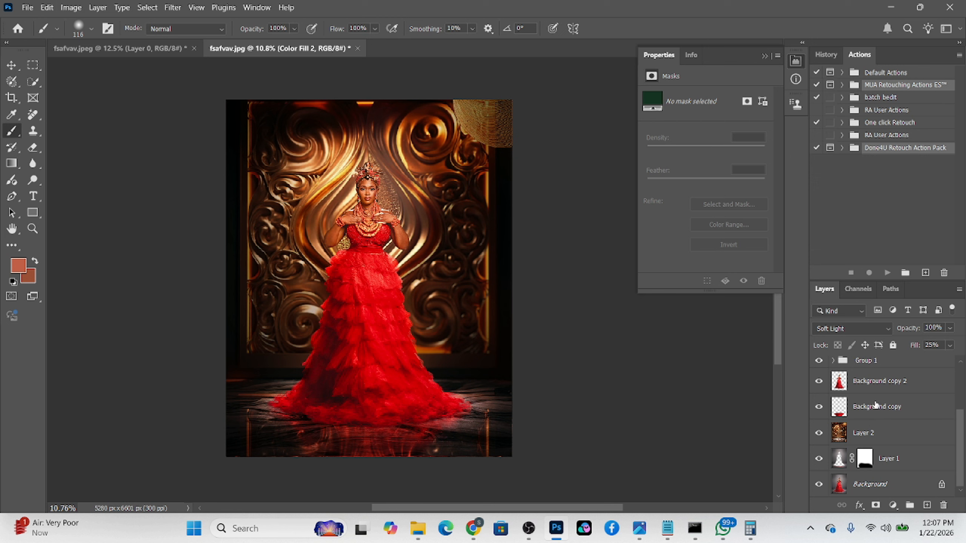
Step: Compare the original portrait with the finished composite by isolating the Background layer and restoring all the layers
{"action": "left_click", "coordinate": [818, 484], "text": "alt"}
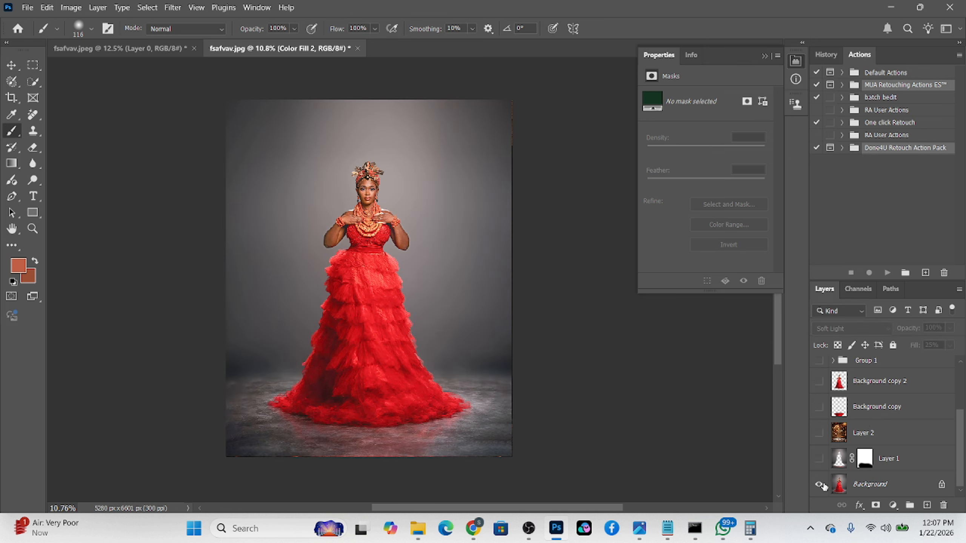
{"action": "left_click", "coordinate": [821, 486], "text": "alt"}
{"action": "left_click", "coordinate": [821, 485], "text": "alt"}
{"action": "left_click", "coordinate": [822, 486], "text": "alt"}
Step: Hide the dark green fill layer and compare the composite without it against the isolated Background layer
{"action": "scroll", "coordinate": [871, 402], "scroll_direction": "up", "scroll_amount": 2}
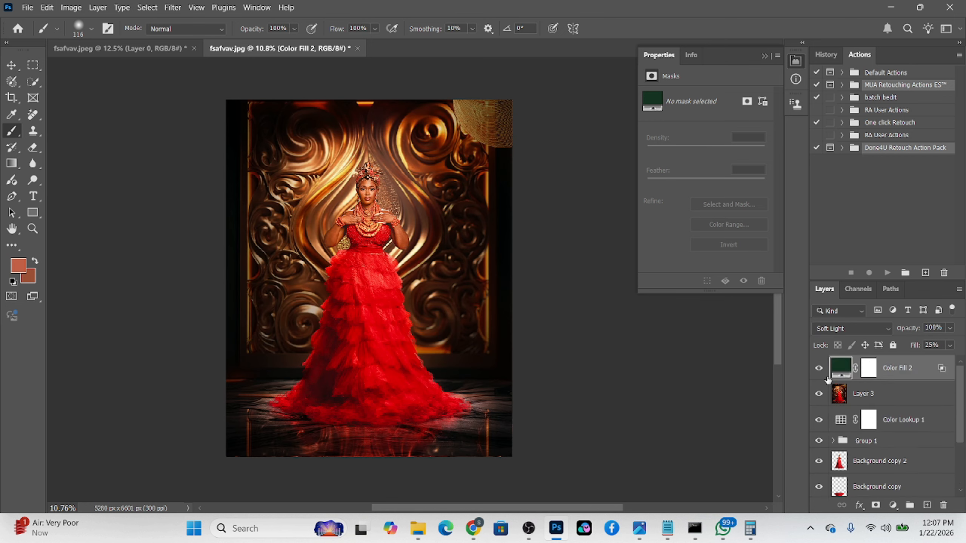
{"action": "left_click", "coordinate": [819, 368]}
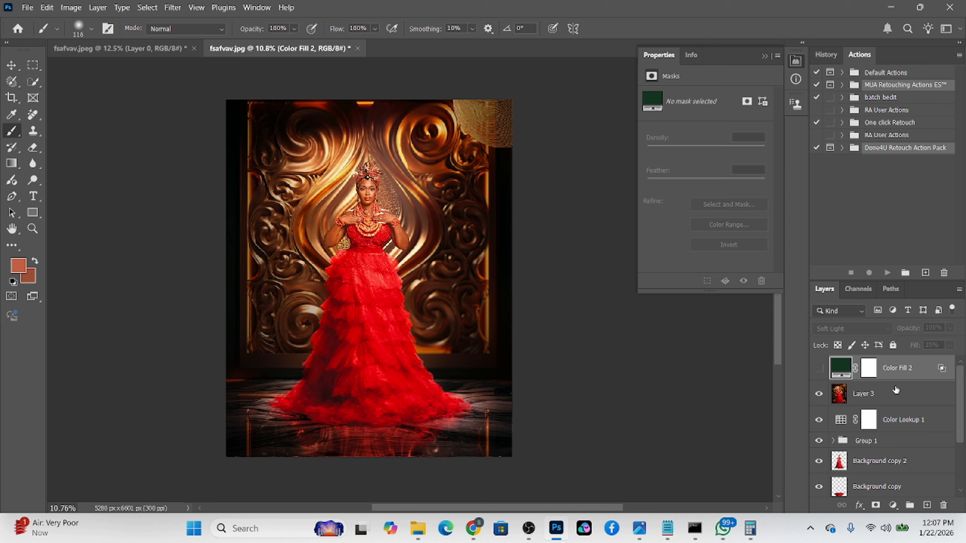
{"action": "scroll", "coordinate": [882, 447], "scroll_direction": "down", "scroll_amount": 3}
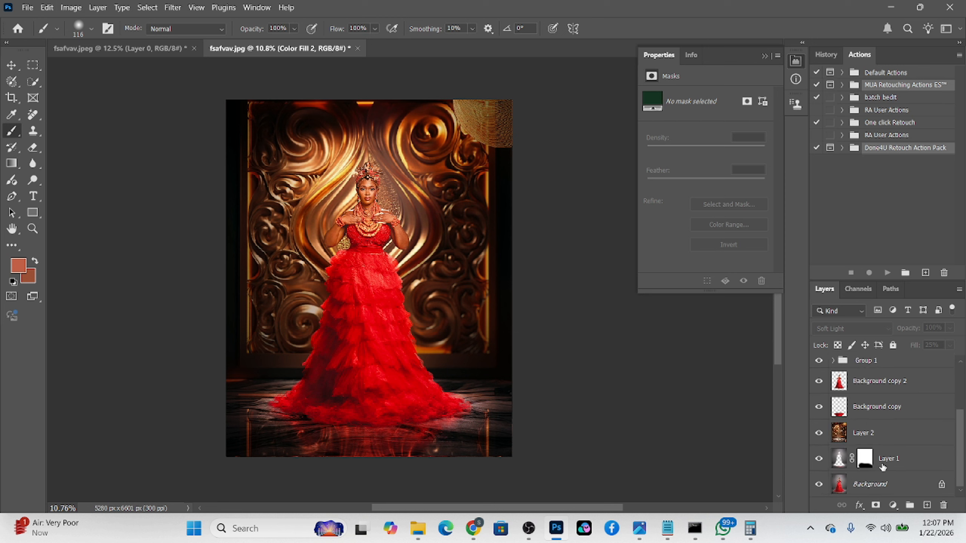
{"action": "left_click", "coordinate": [820, 488], "text": "alt"}
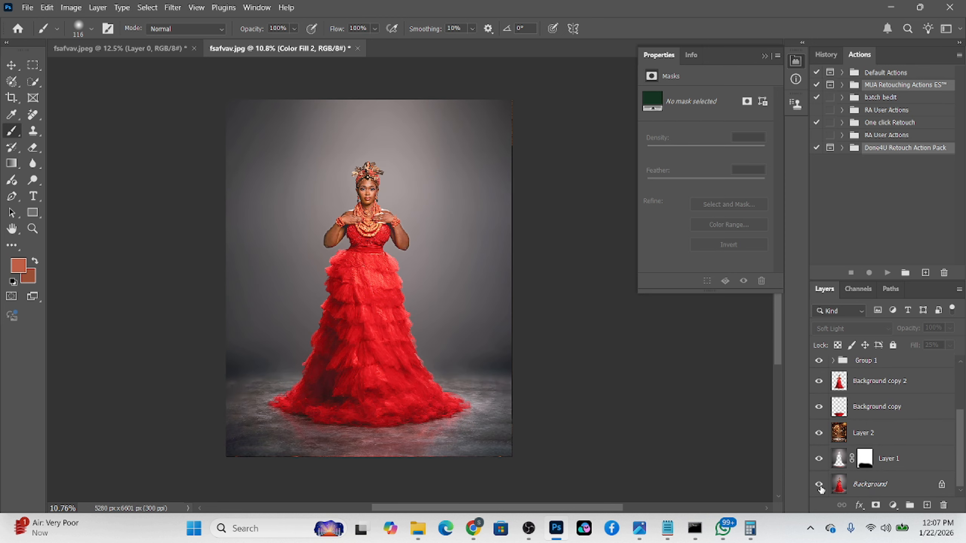
{"action": "left_click", "coordinate": [819, 487], "text": "alt"}
{"action": "left_click", "coordinate": [819, 487], "text": "alt"}
{"action": "left_click", "coordinate": [819, 487], "text": "alt"}
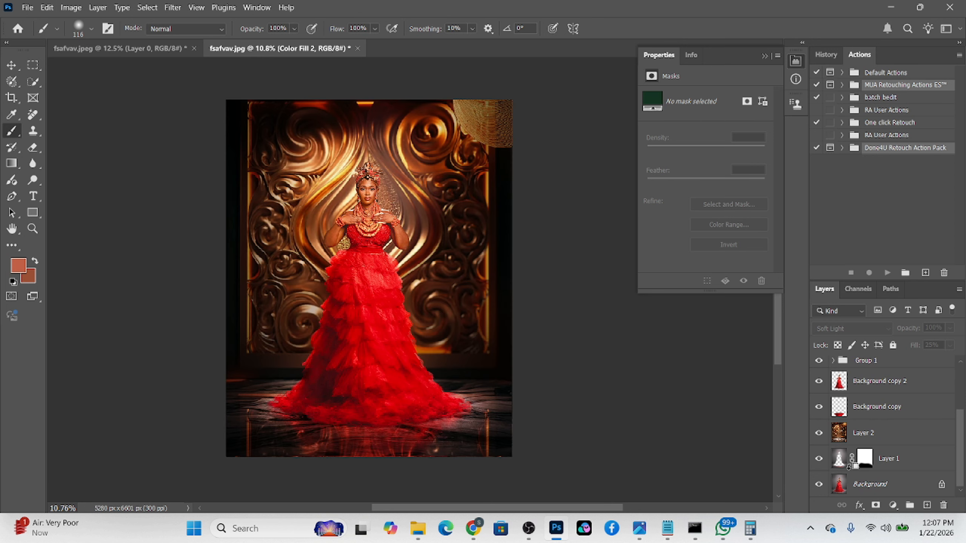